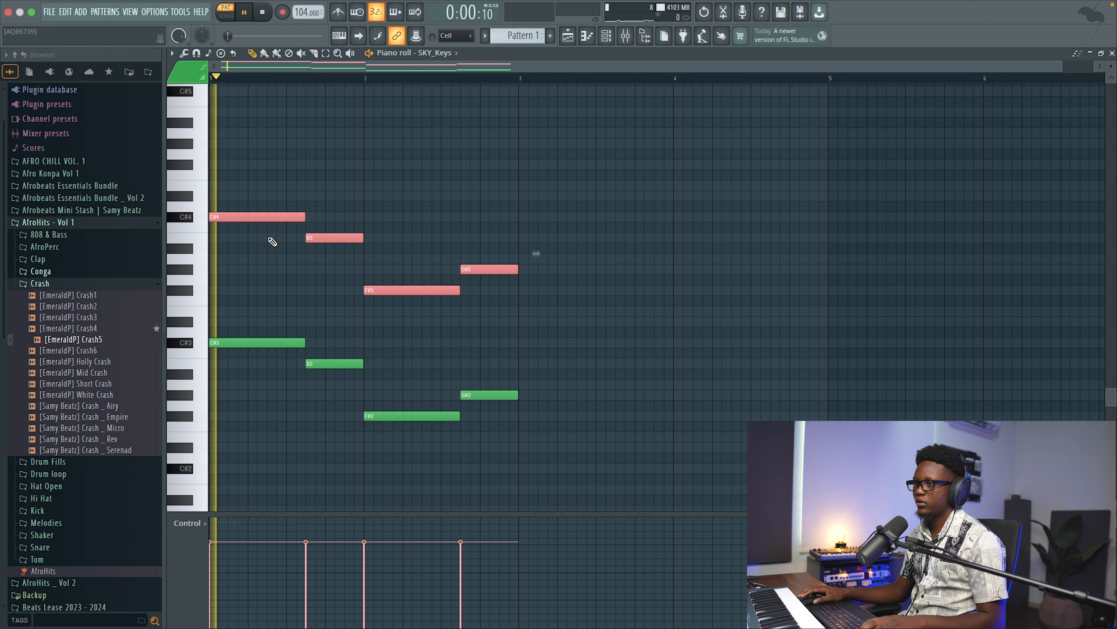
- Build the first chord of the SKY_Keys progression by stacking E4 and G#4 above the C#4 note
scroll(304, 242, up, 5)
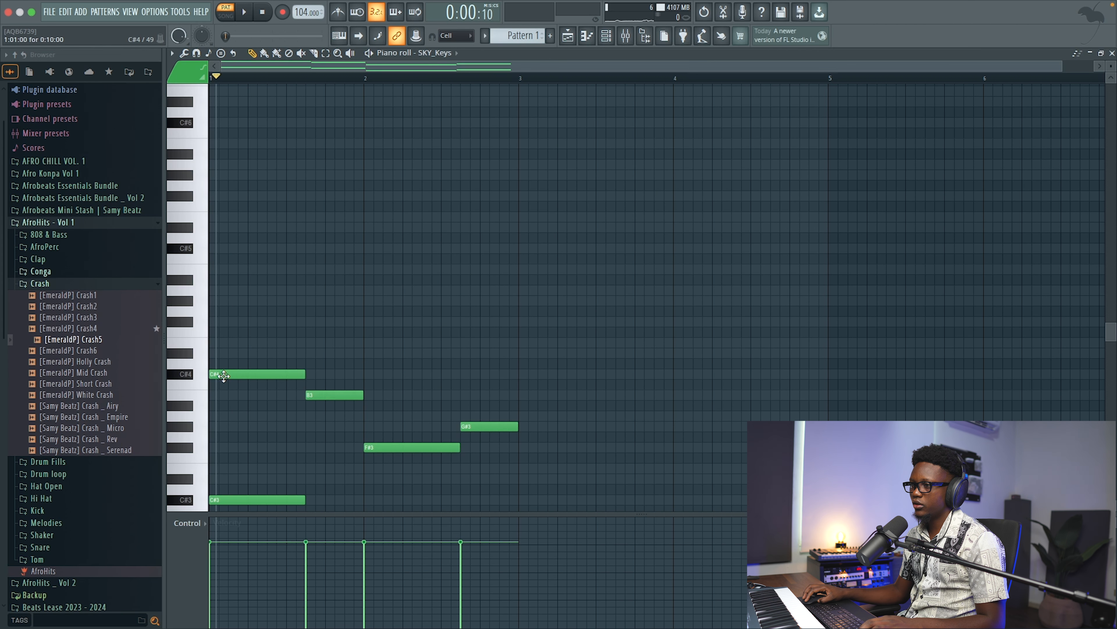
key(space)
key(space)
key(space)
key(space)
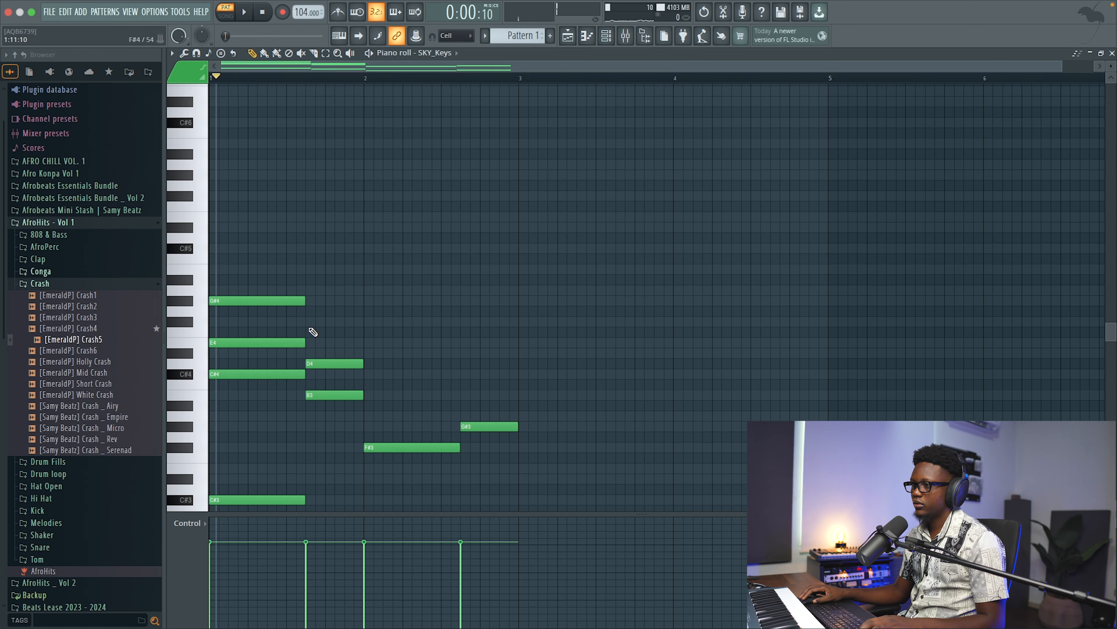
- Complete the other chords with D#4 and F#4 over B3, A3 and C#4 over F#3, and B3 and D#4 over G#3
key(space)
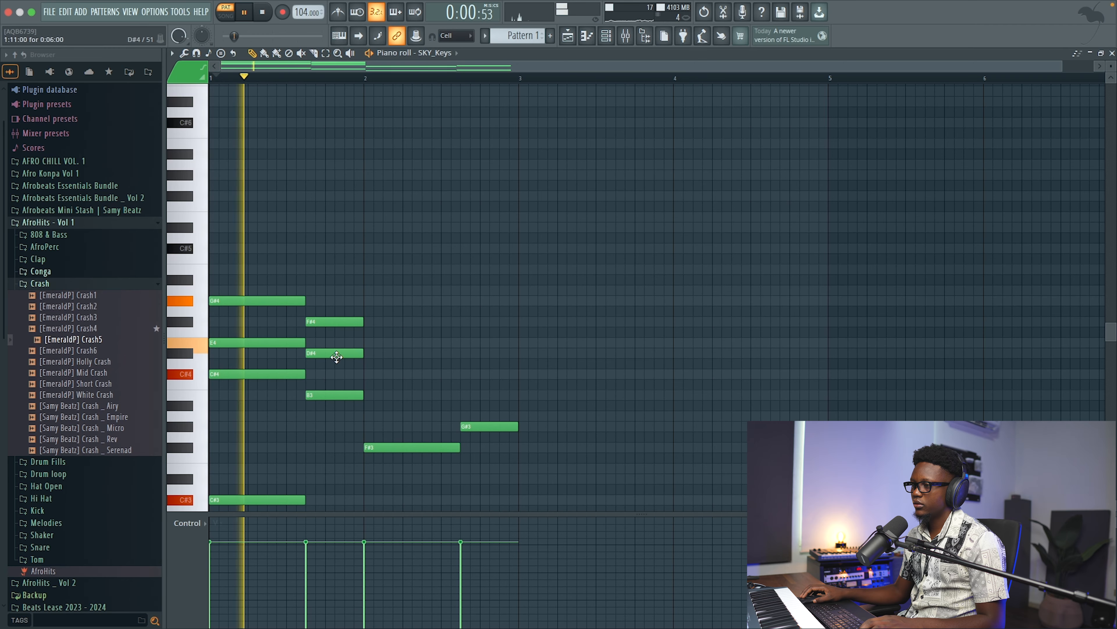
key(space)
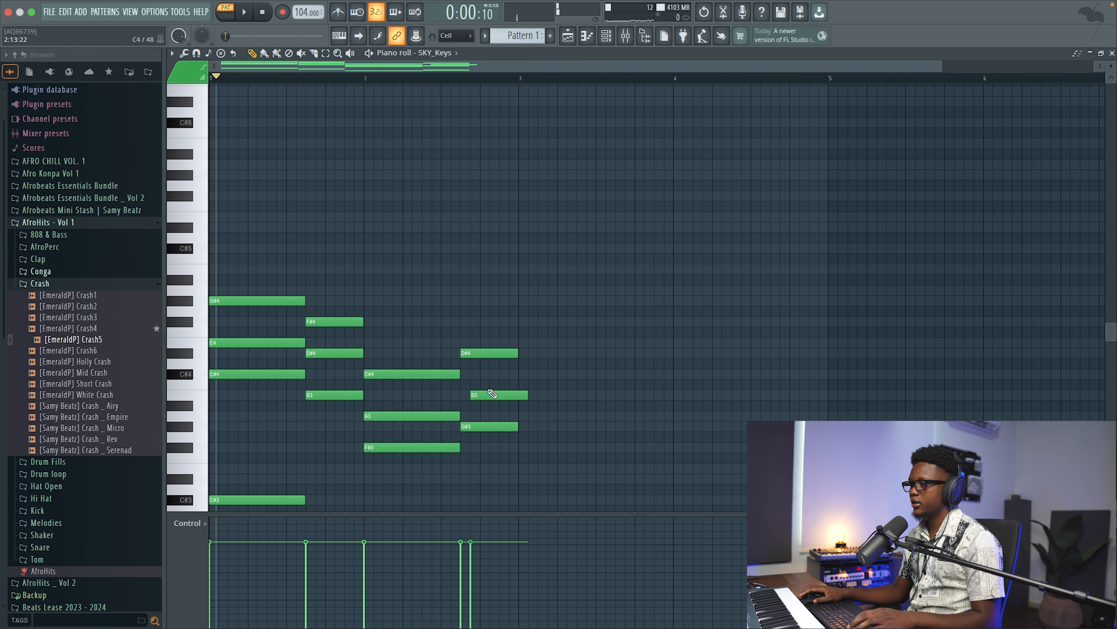
scroll(383, 365, down, 4)
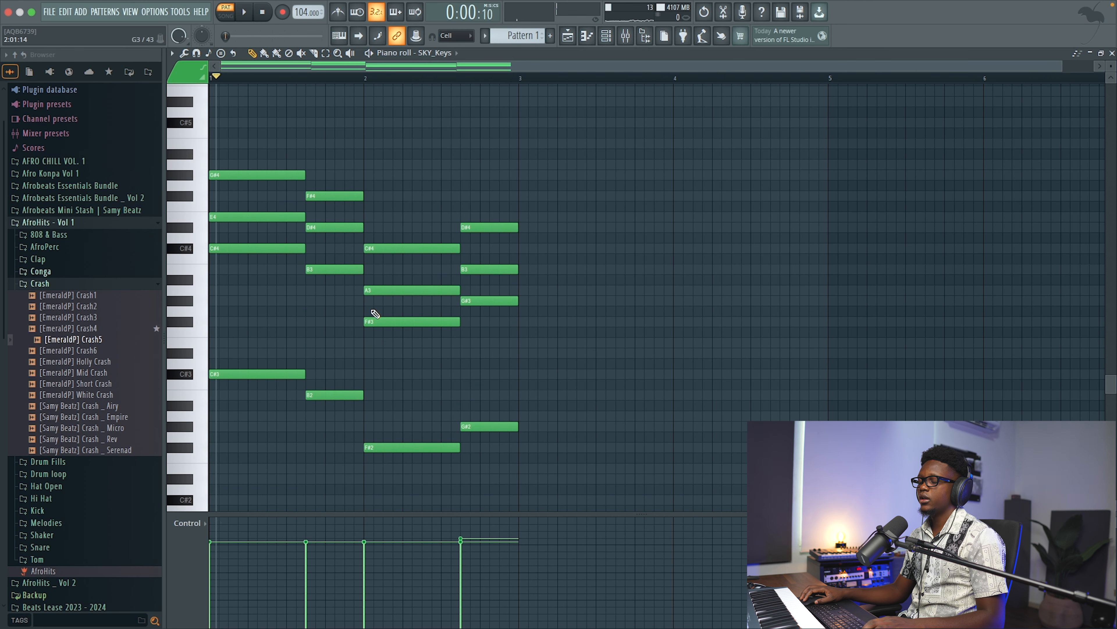
key(space)
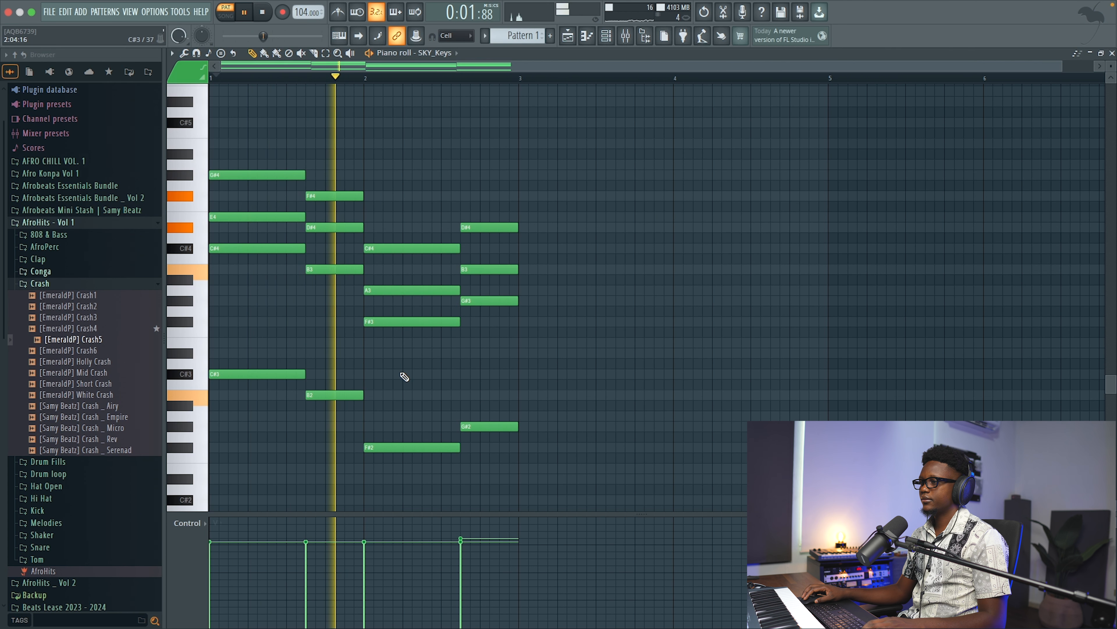
key(space)
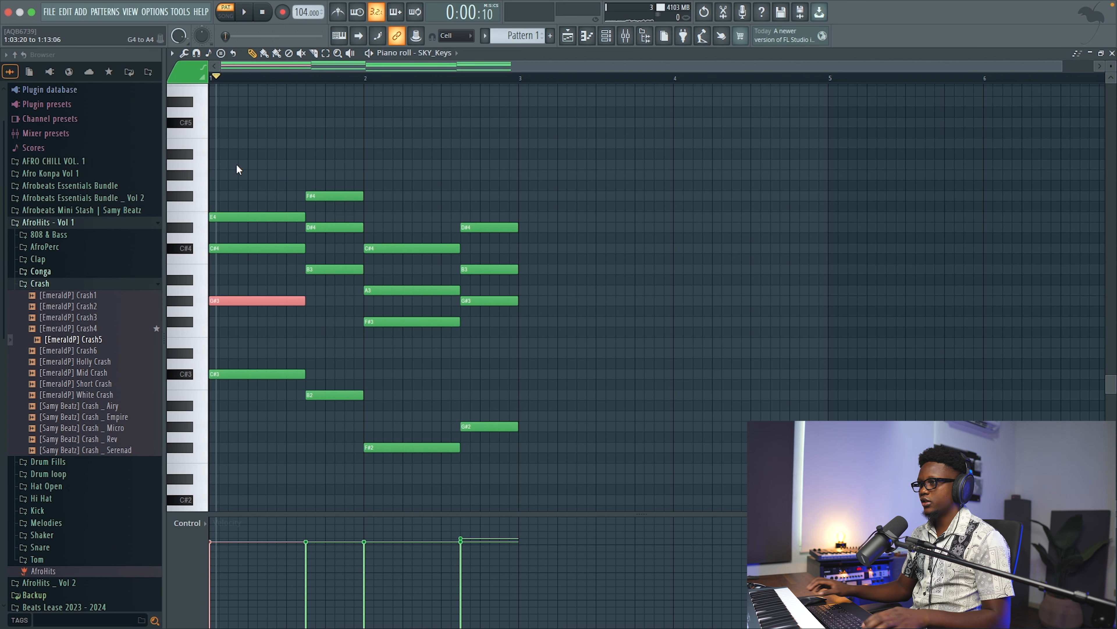
- Invert the first two chords by lowering their top notes, G#4 and F#4, by one octave
key(space)
drag(370, 203, 301, 168)
key(ctrl+Down)
key(space)
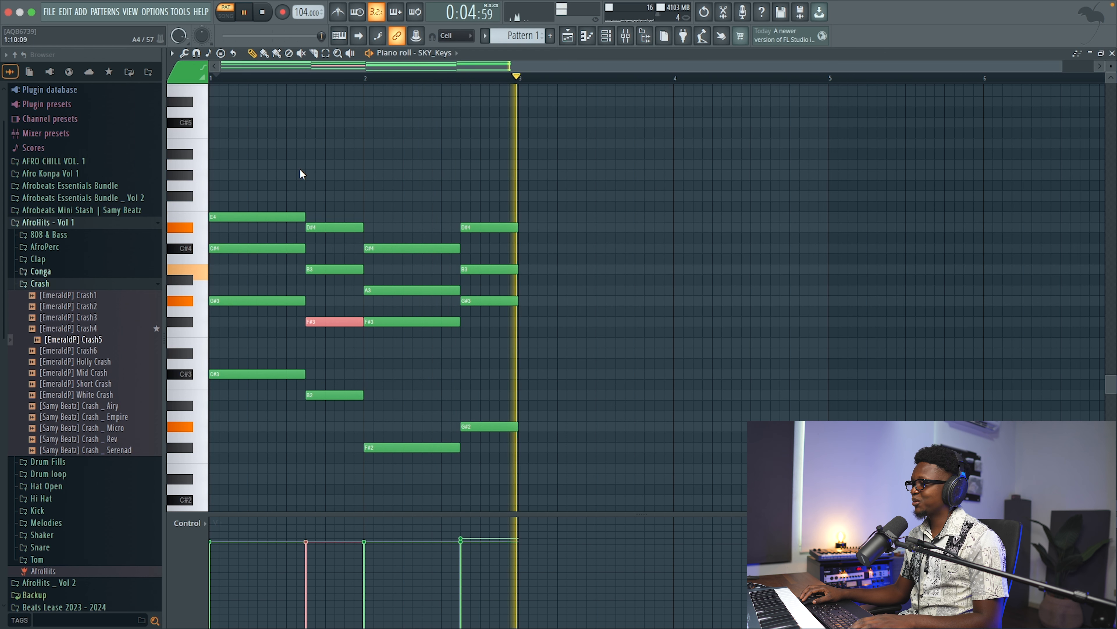
- Duplicate the whole two-bar chord progression into bars 3 and 4, and close the piano roll
key(super+b)
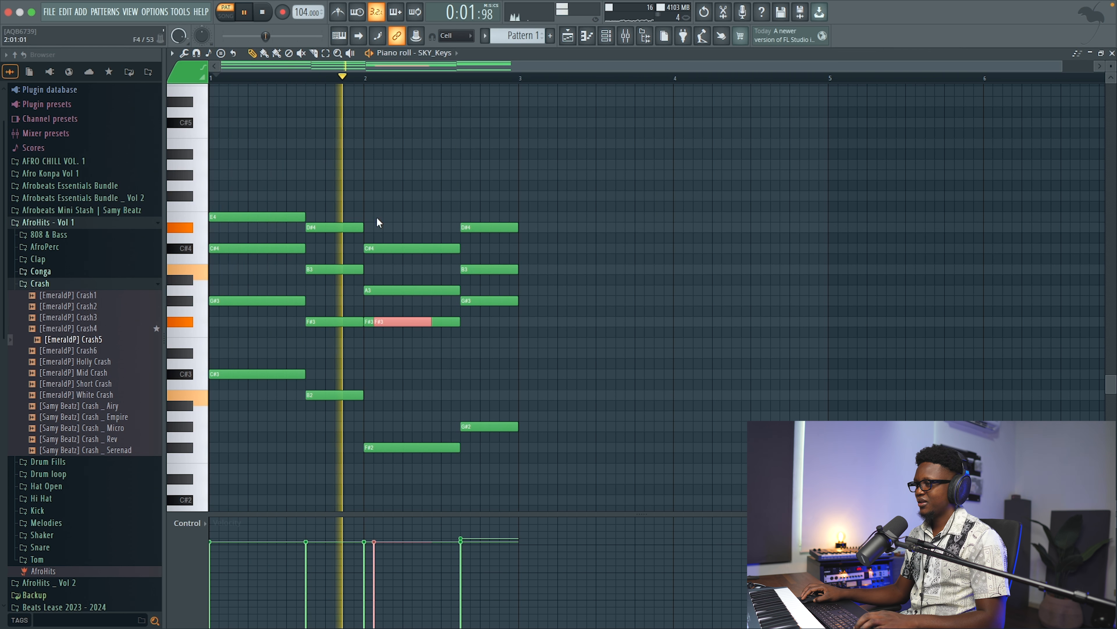
key(super+z)
right_click(568, 326)
key(super+b)
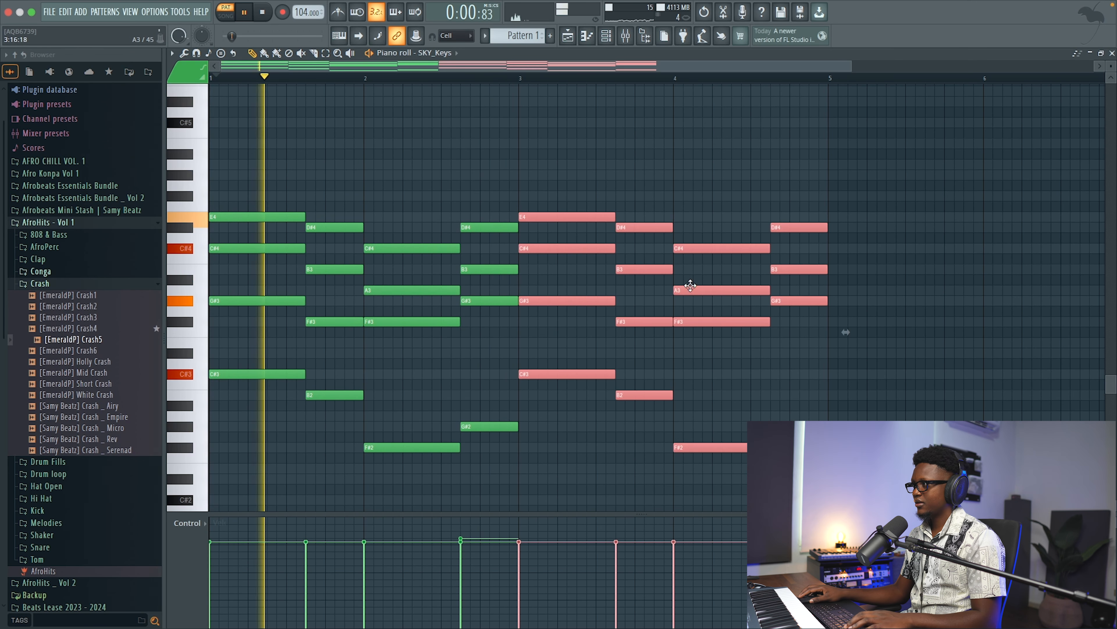
click(1112, 53)
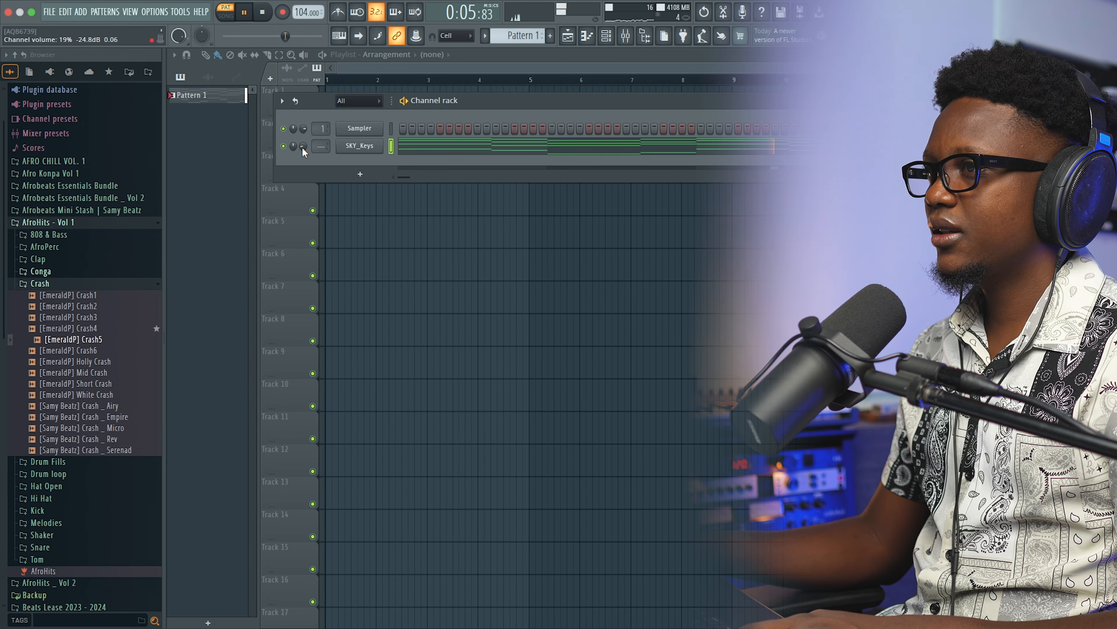
key(space)
- Add a Kontakt 8 instrument channel, close its library browser and choose the Spitfire Solo Violin product
click(80, 12)
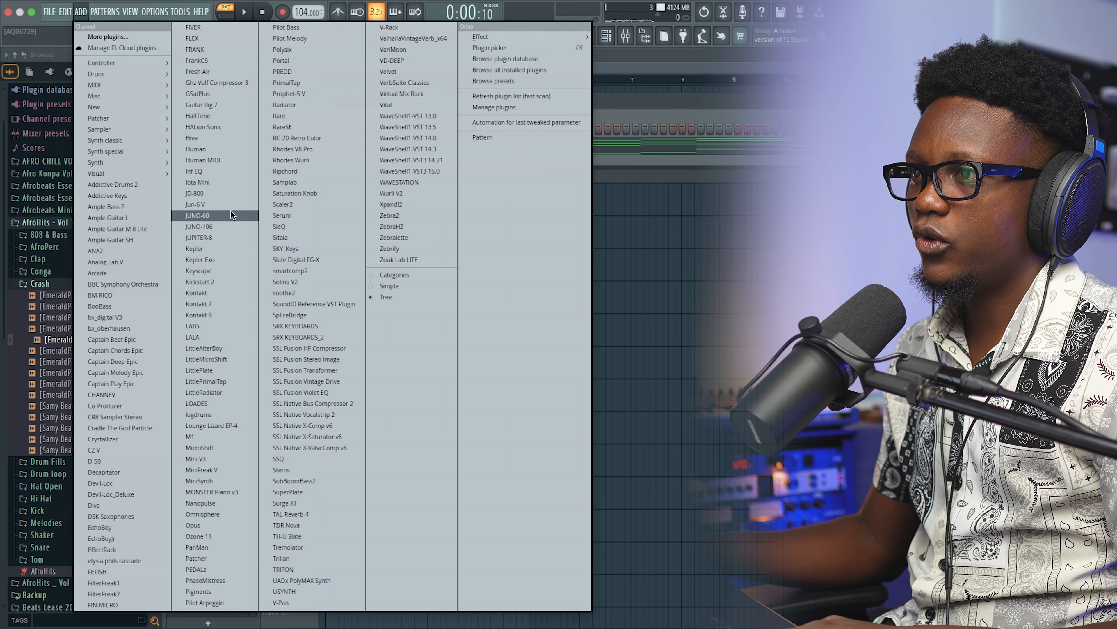
click(210, 314)
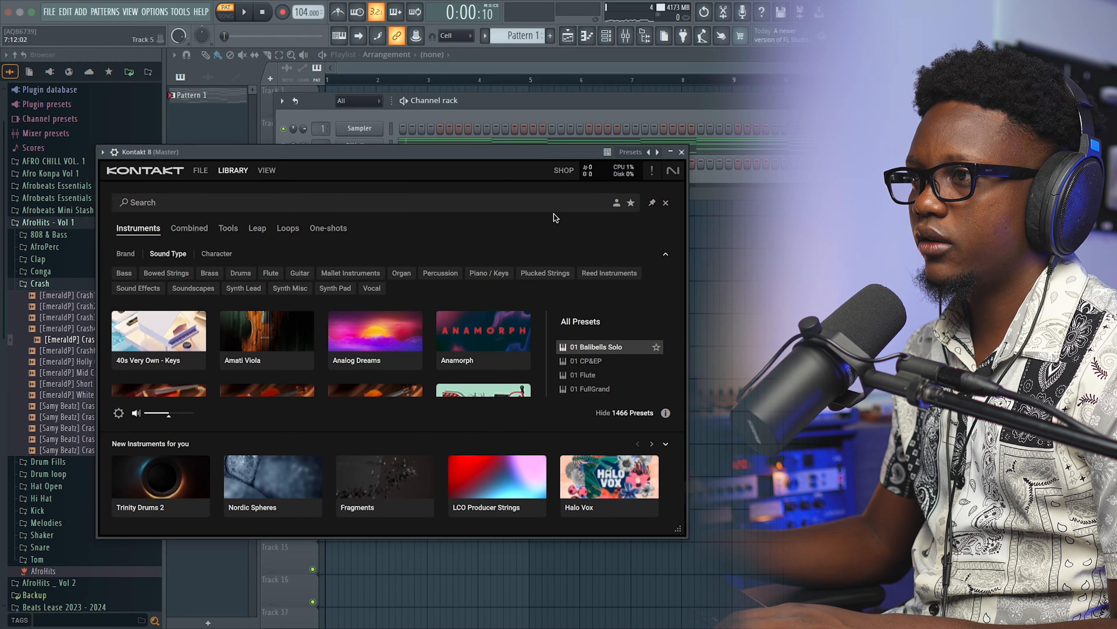
click(266, 170)
click(266, 171)
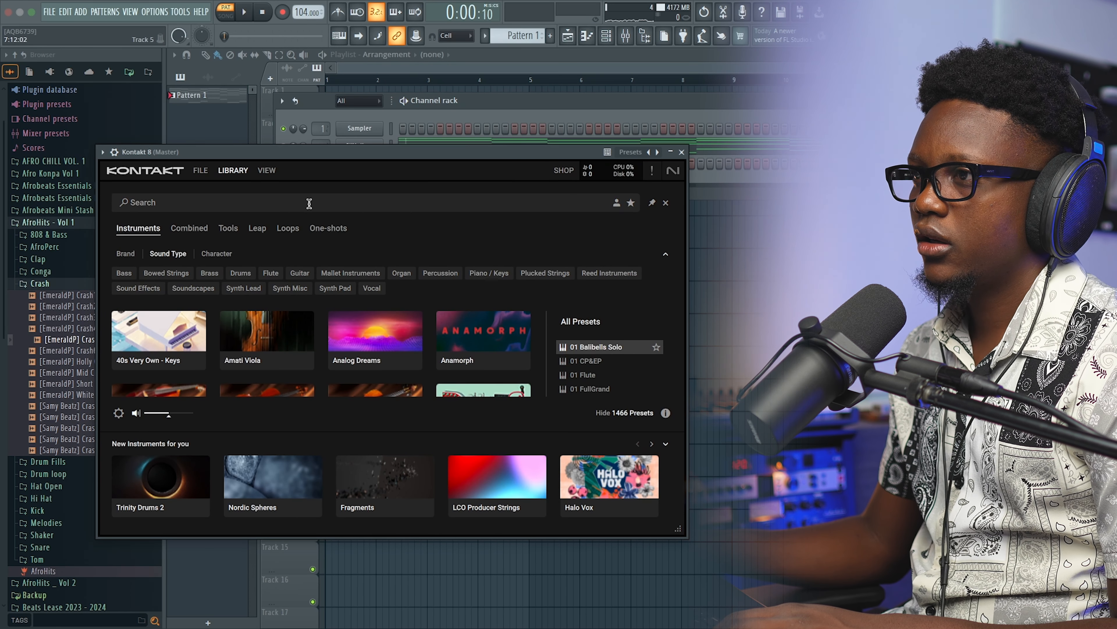
click(667, 204)
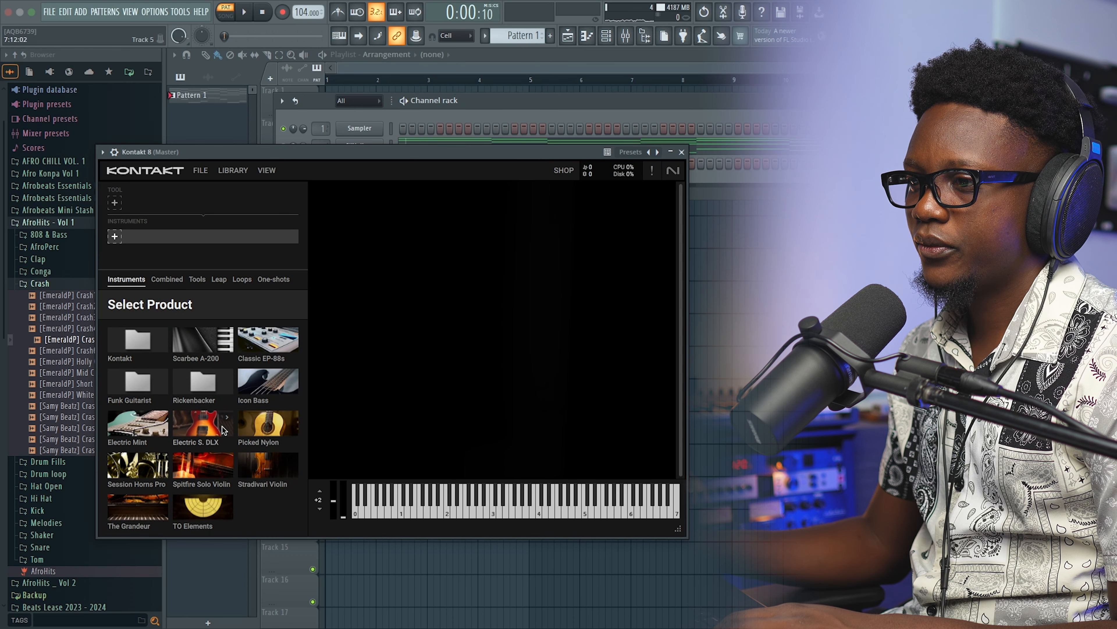
click(207, 466)
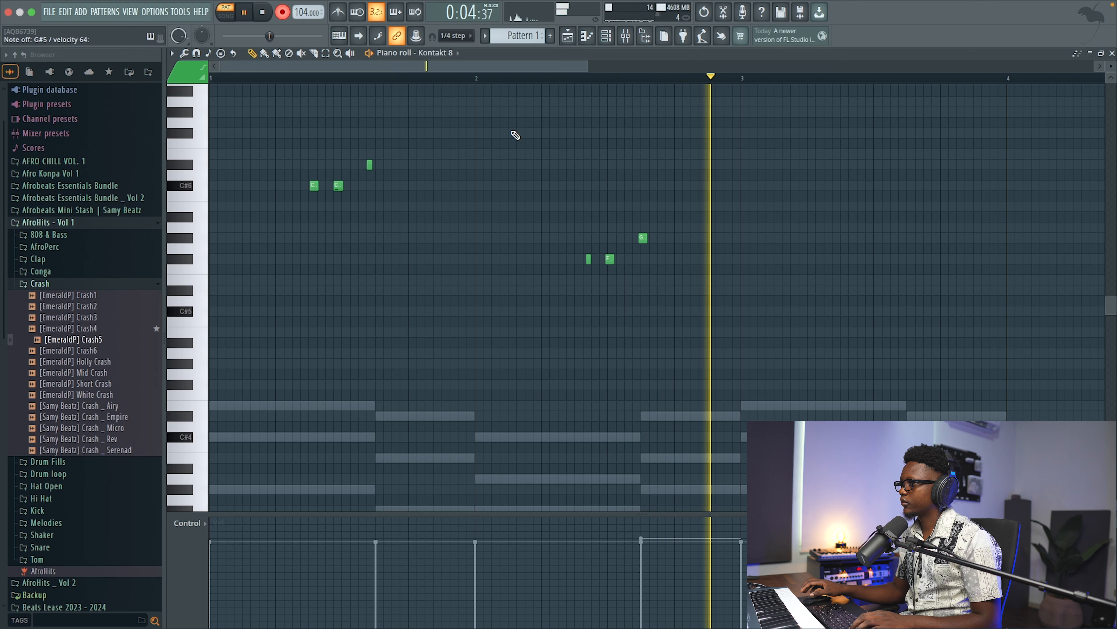
- Duplicate the recorded two-bar violin phrase into bars 3 and 4, and delete the copied notes in bar 4
key(space)
drag(742, 76, 145, 140)
key(super+b)
scroll(689, 287, right, 10)
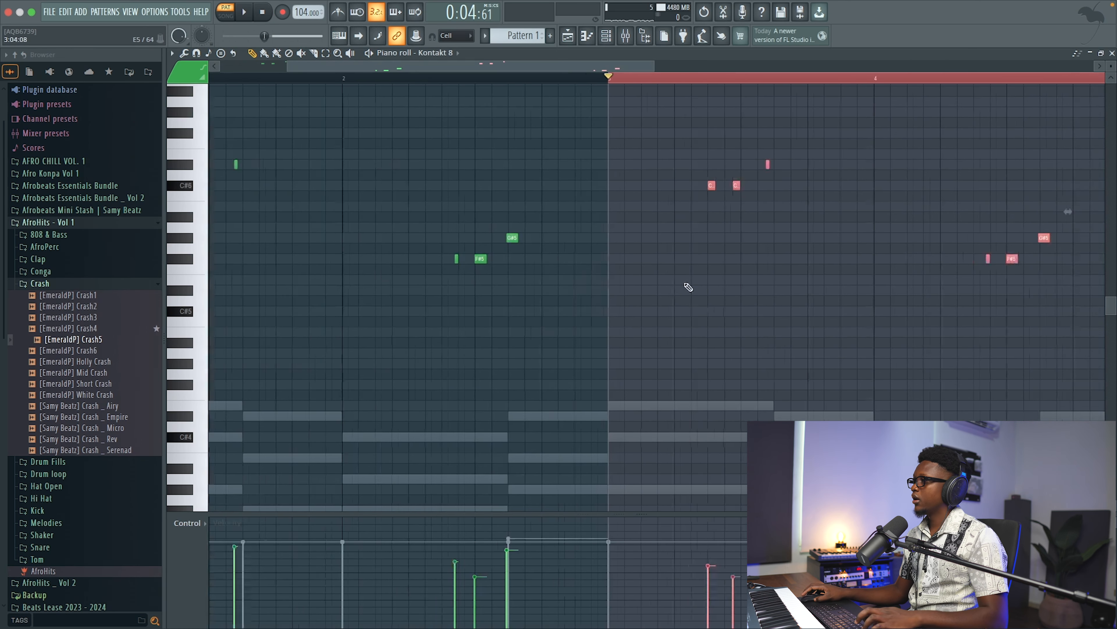
scroll(716, 297, down, 2)
right_click(671, 160)
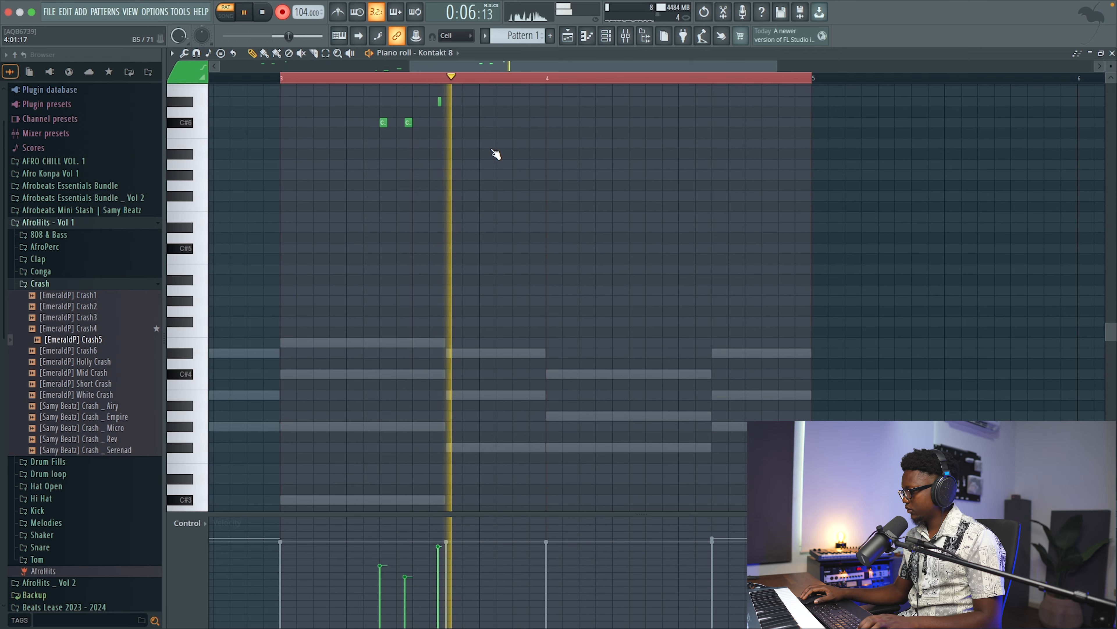
- Set the snap to 1/4 step and record a descending violin ending from D#6 to G#5 in bar 4
key(space)
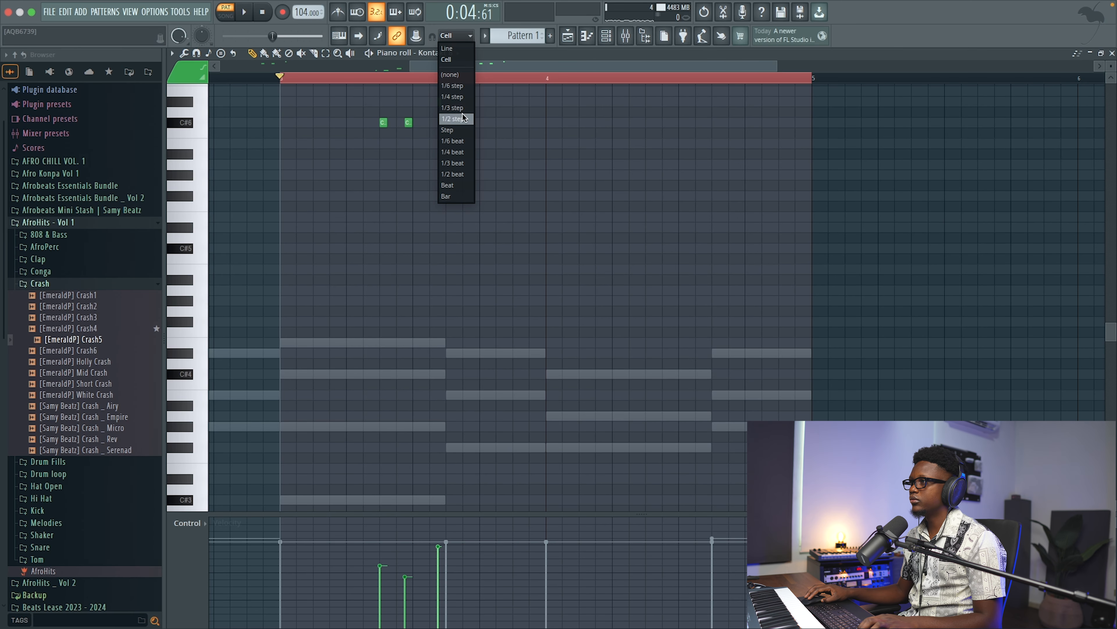
click(456, 96)
key(space)
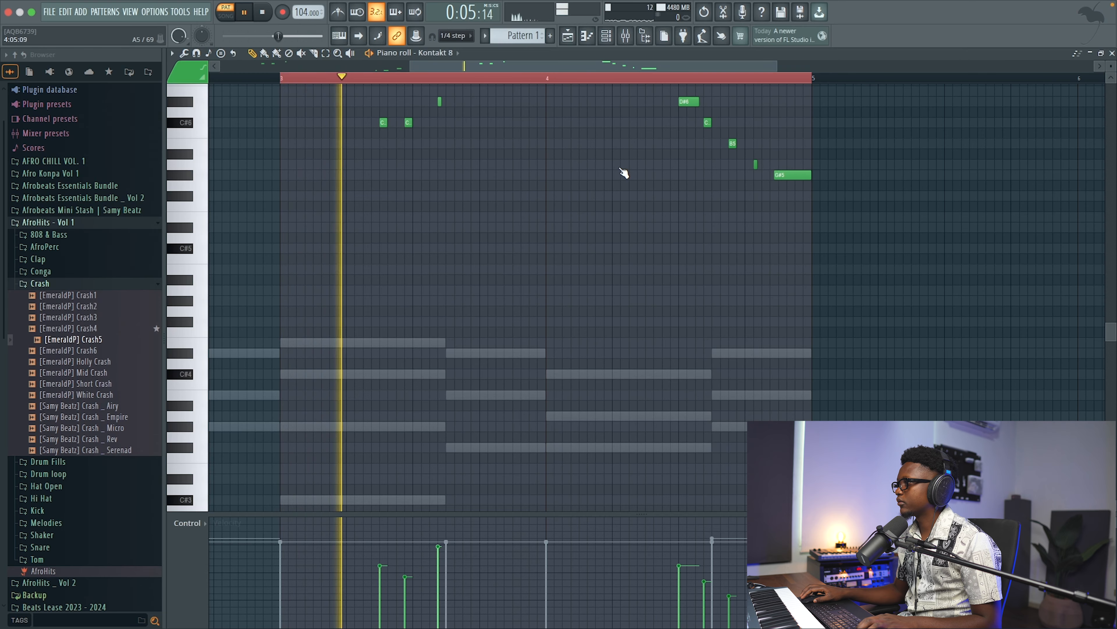
scroll(620, 165, up, 5)
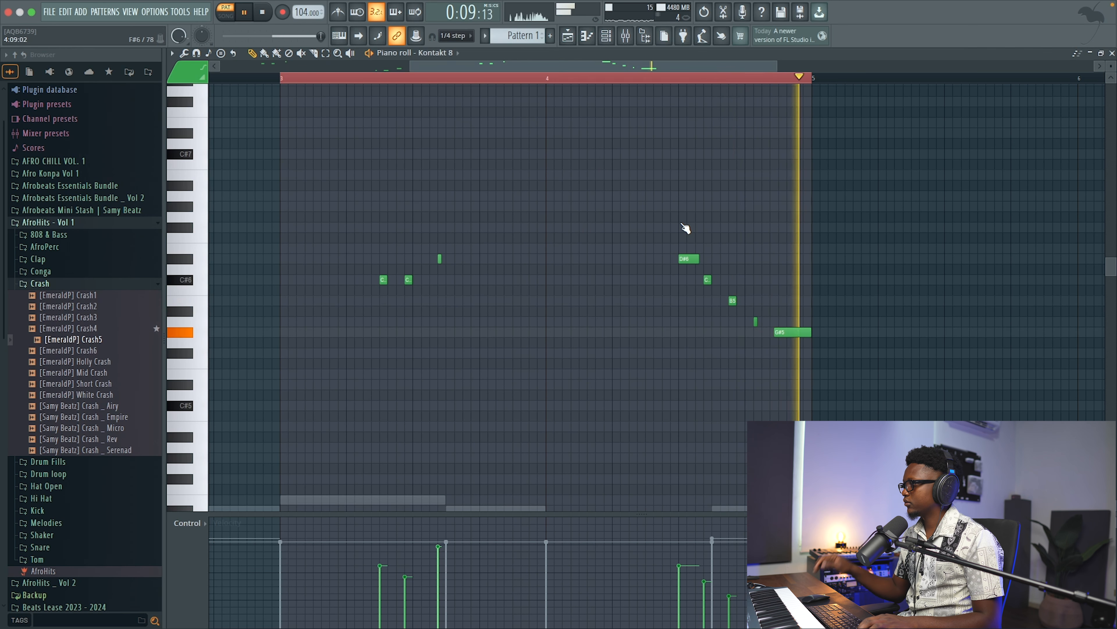
key(space)
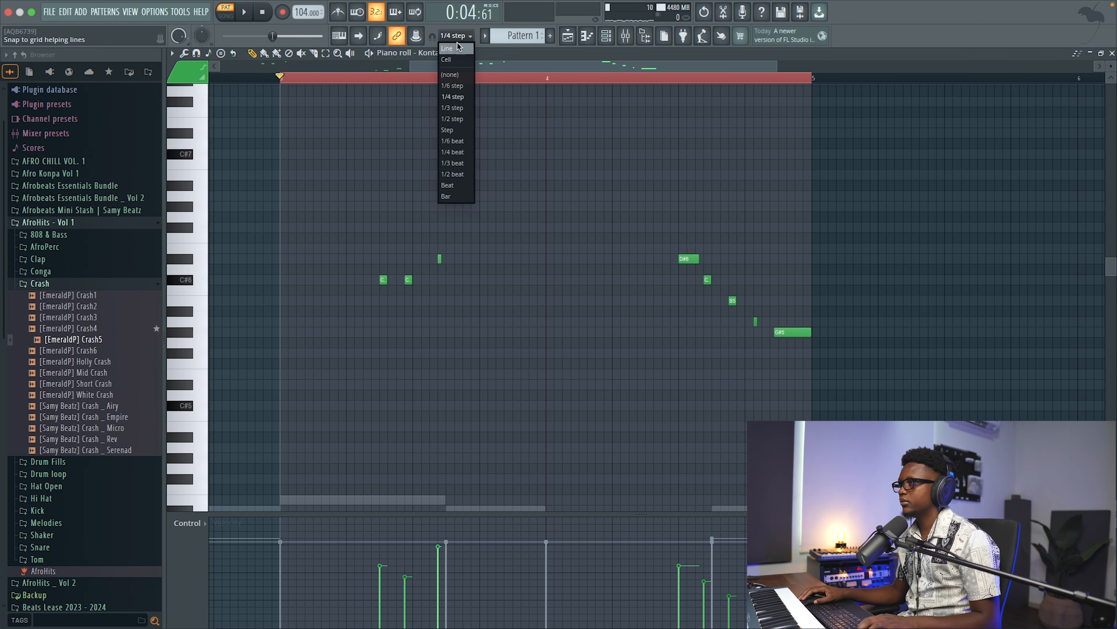
- Set the snap to Cell and adjust the short B5 and A5 notes of the violin ending in bar 4
click(454, 63)
key(space)
drag(733, 300, 716, 300)
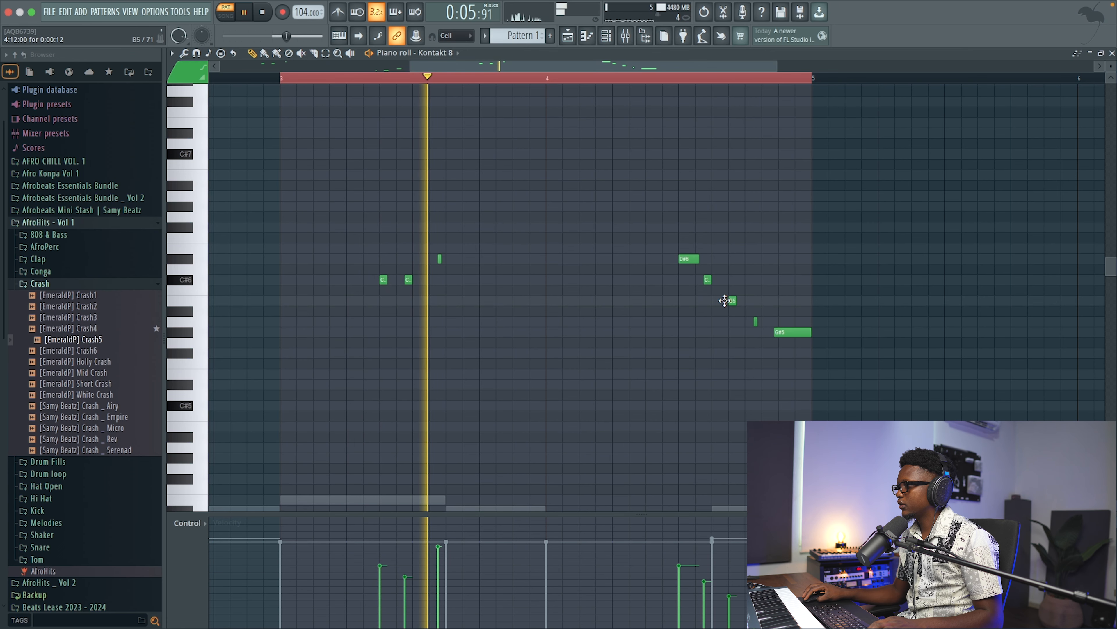
mouse_move(755, 321)
mouse_down()
mouse_move(738, 321)
mouse_move(770, 333)
mouse_up()
key(space)
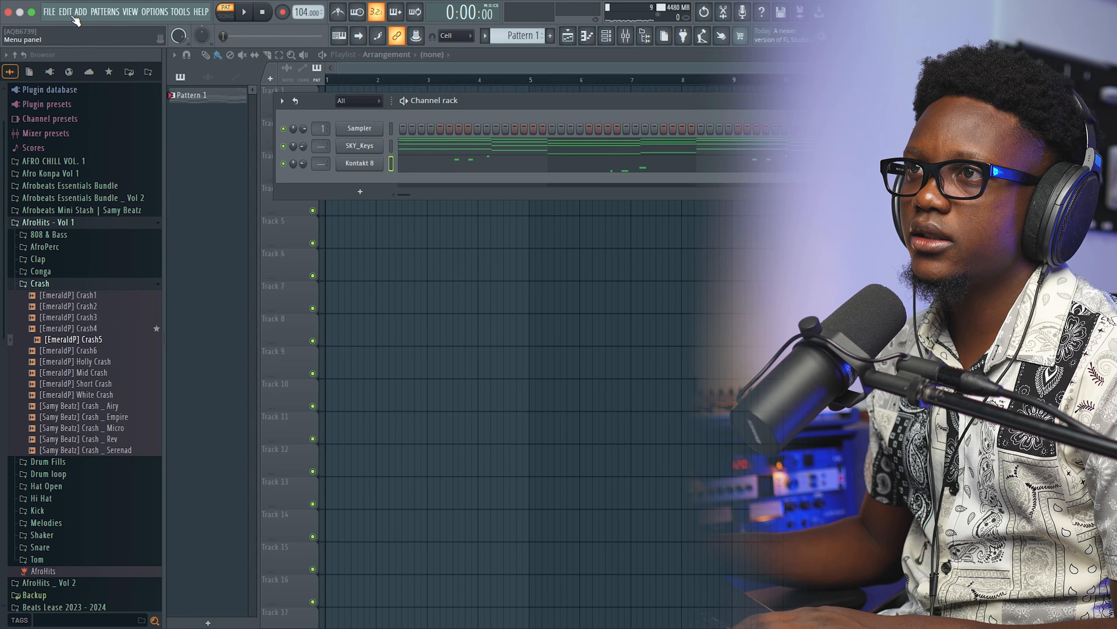
- Add a Nexus synth channel to the project
click(82, 14)
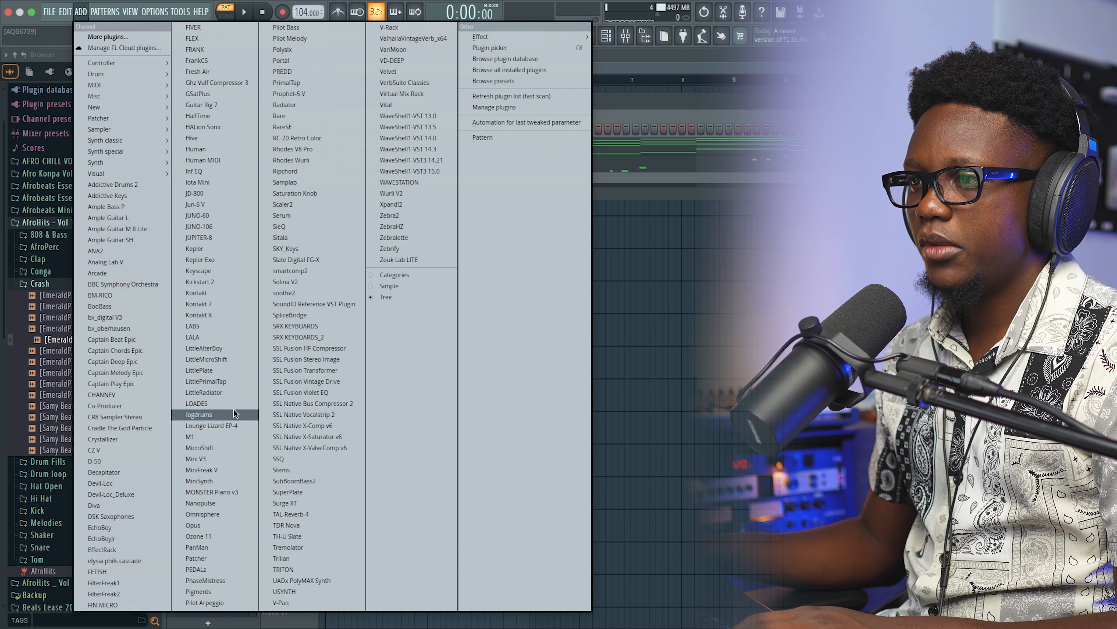
mouse_move(110, 162)
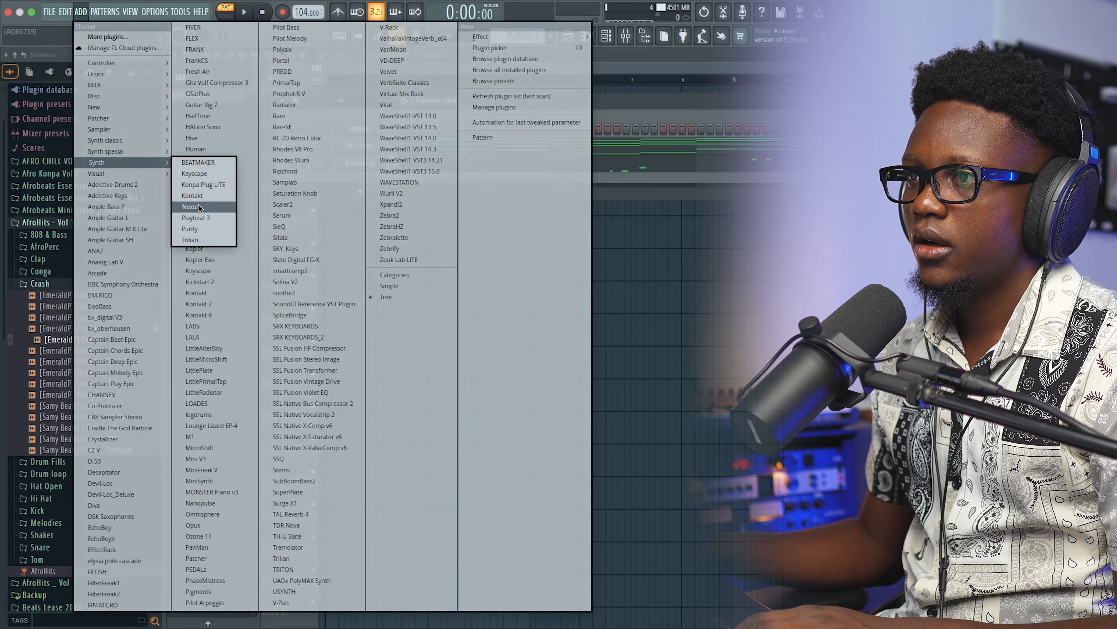
click(197, 205)
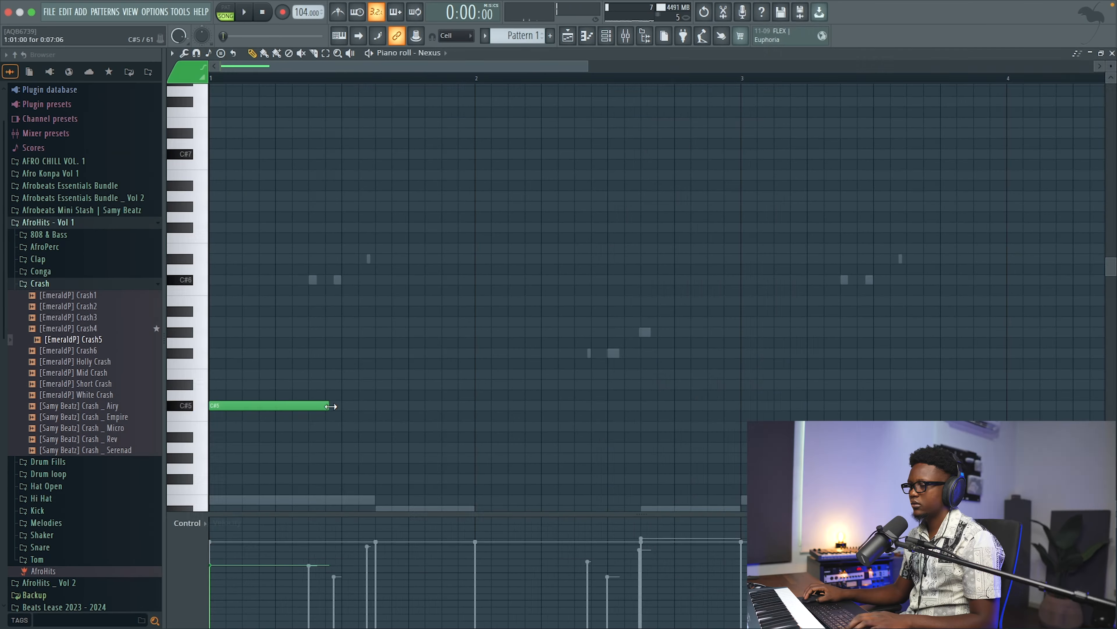
- Lengthen the opening C#5 note to about half a bar and record D#5, E5, F#5 and D#5 across bars 2 and 3
drag(331, 406, 347, 406)
key(space)
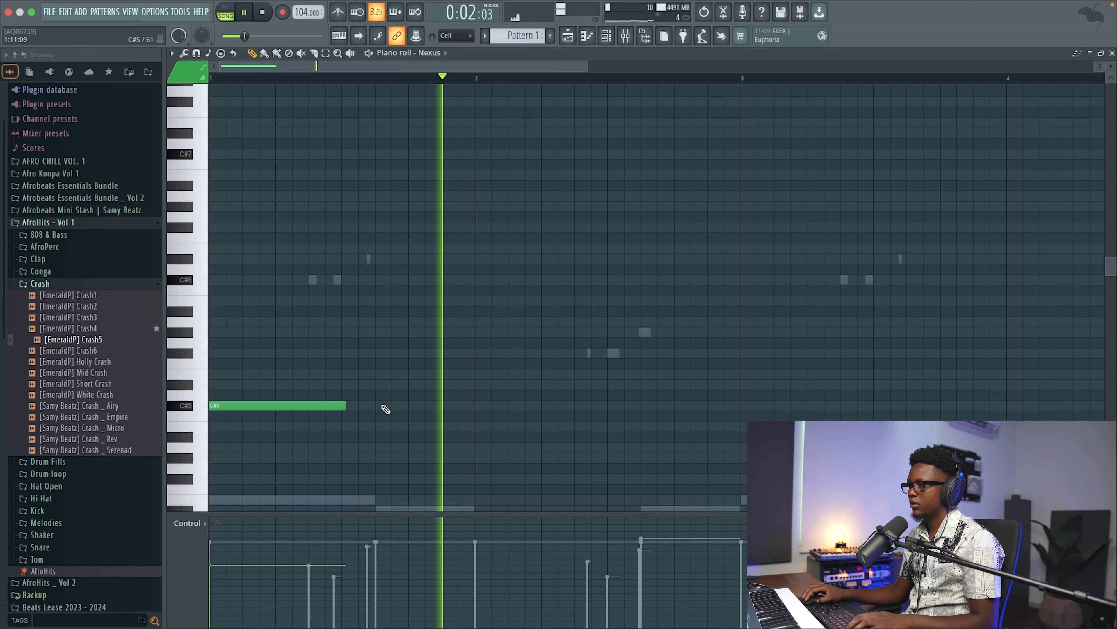
key(space)
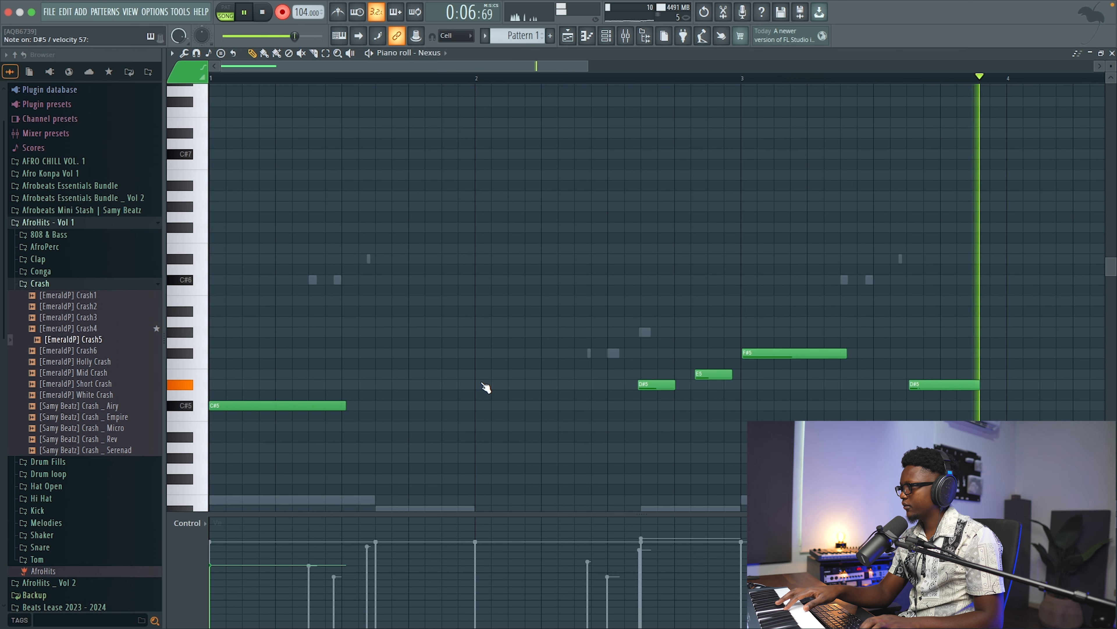
key(space)
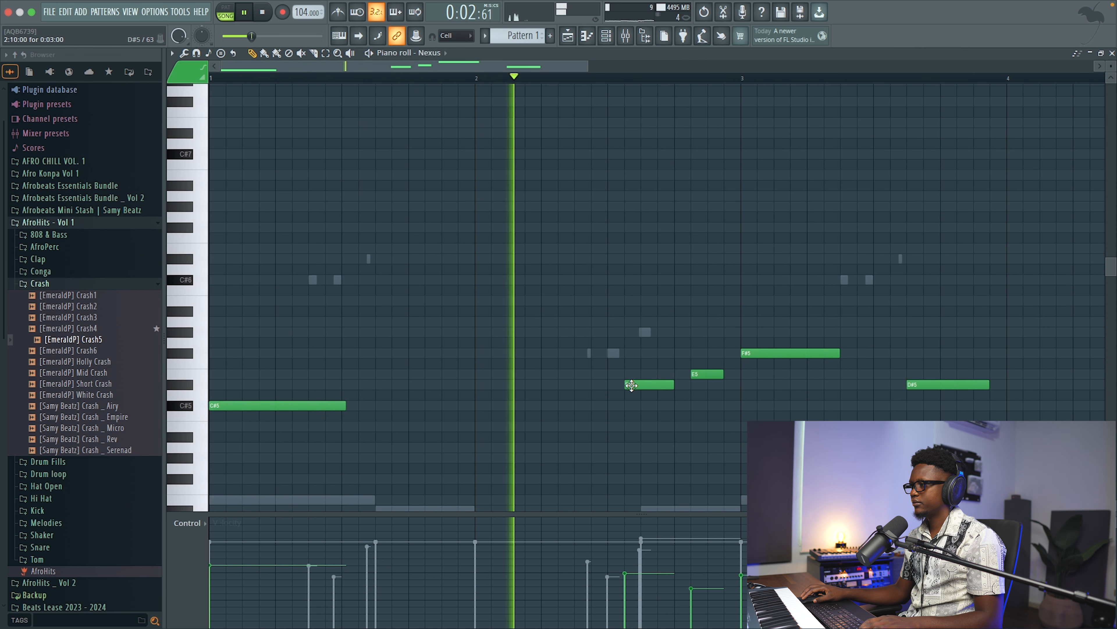
- Move the E5 note to end at bar 3, extend the preceding D#5 to four steps, and play the Nexus melody back
key(space)
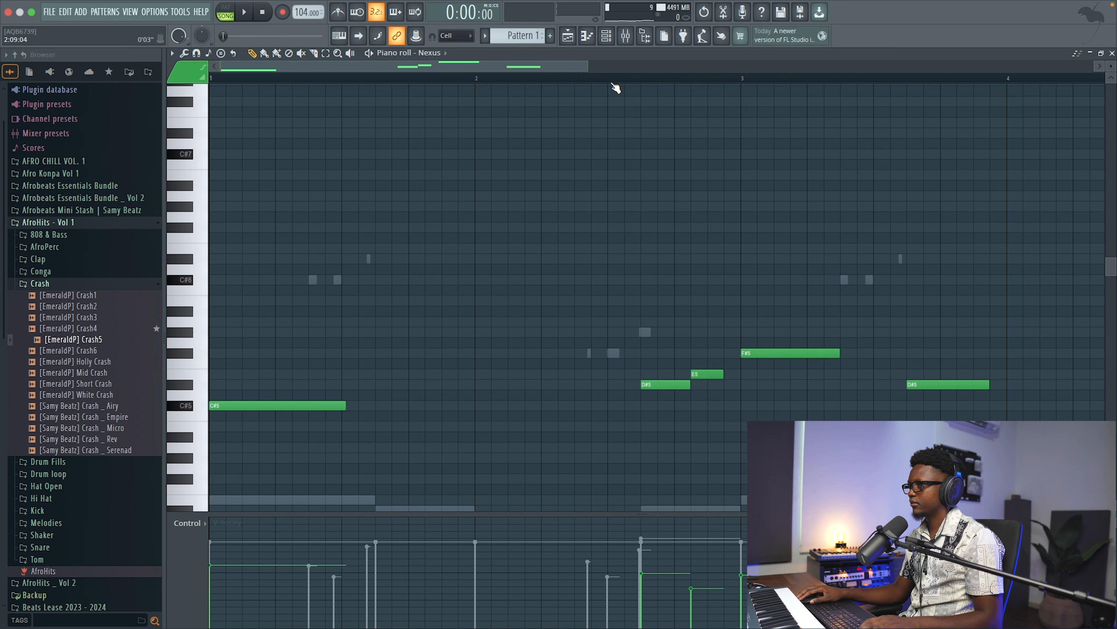
click(482, 84)
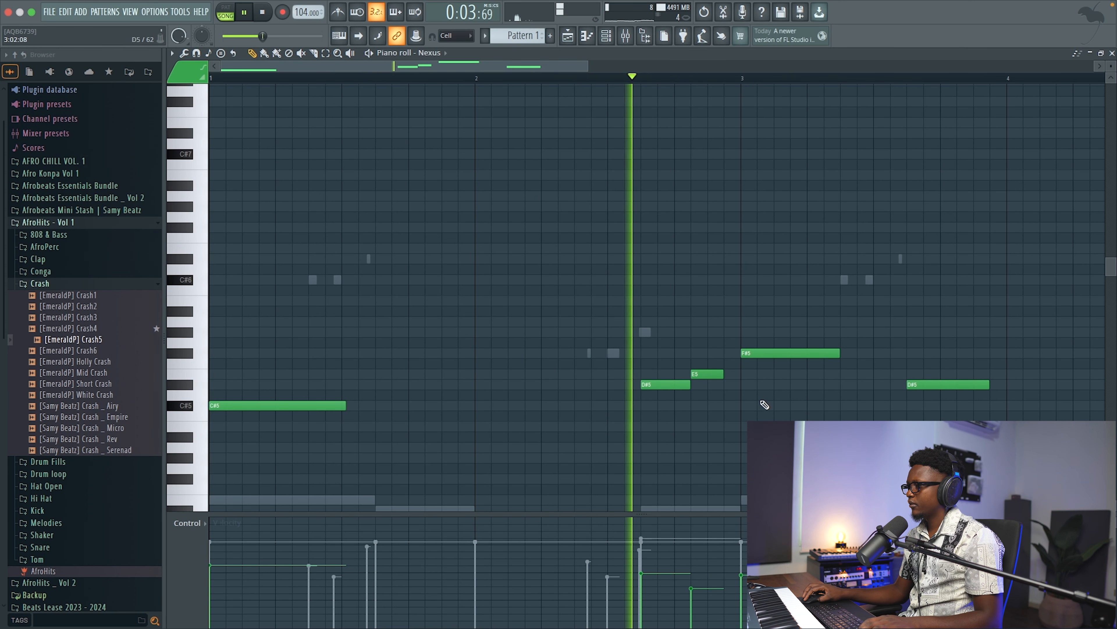
key(space)
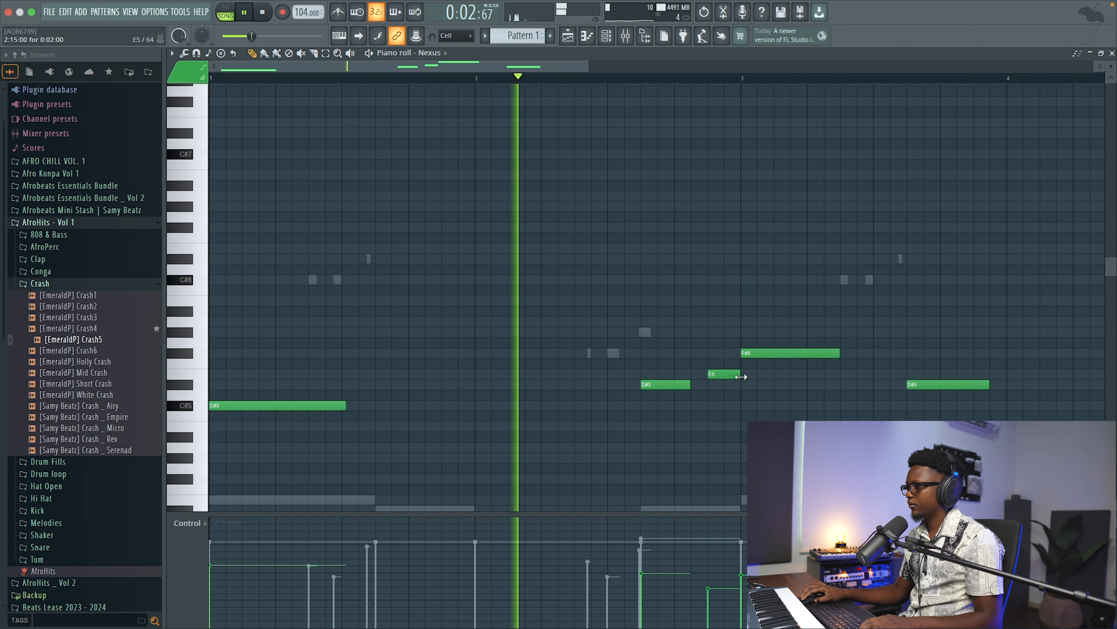
drag(691, 383, 703, 382)
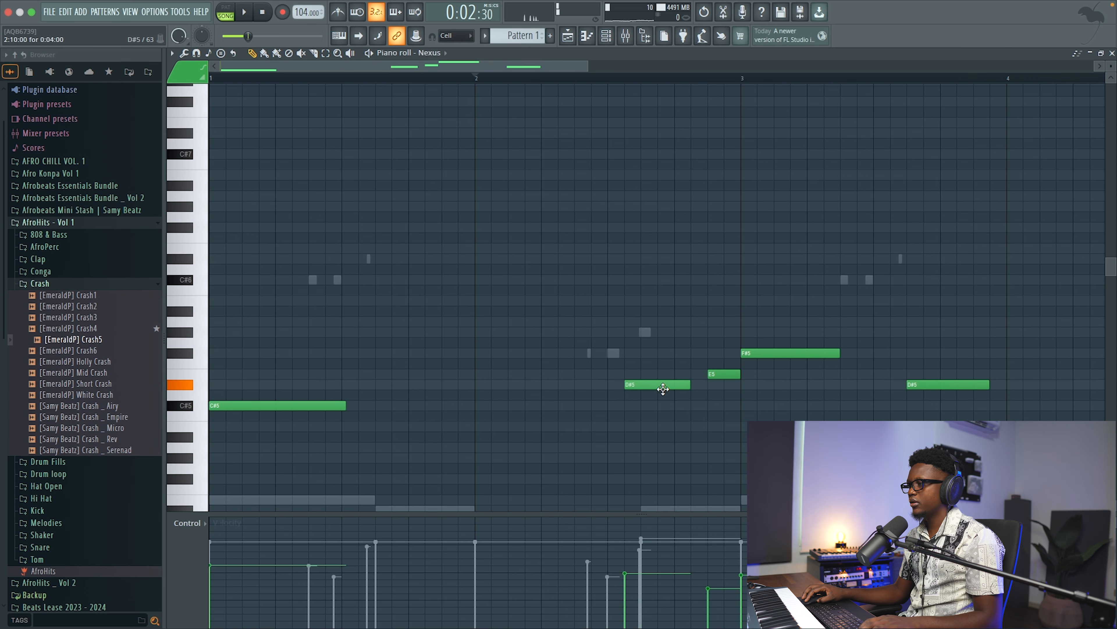
key(space)
key(space)
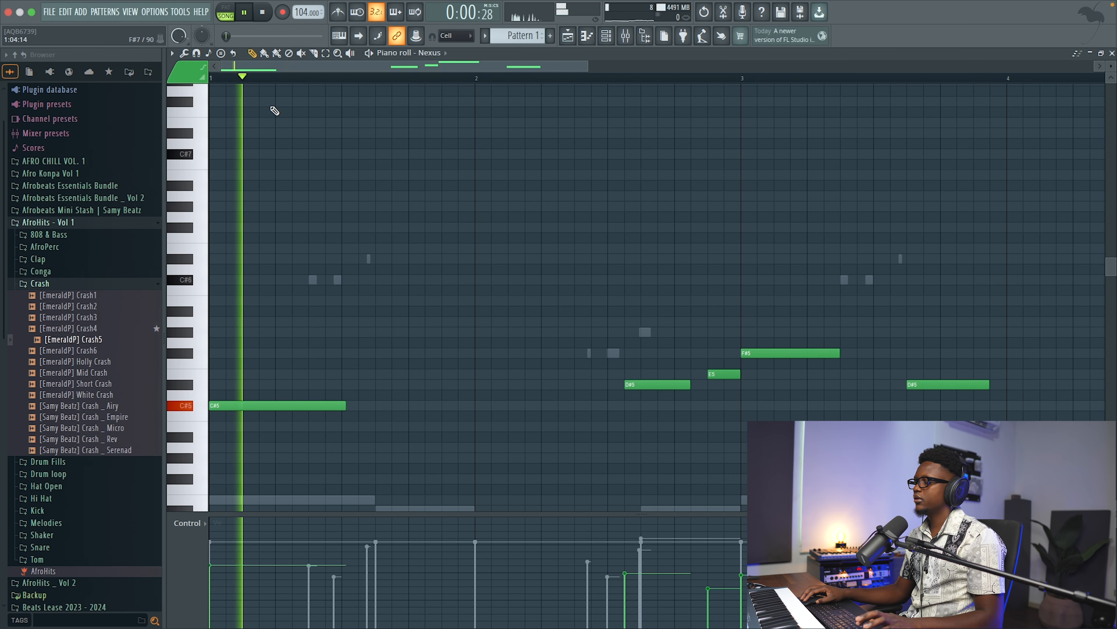
- Load the Kick _ Running sample from the Afrobeats Mini Stash Kick folder into the Sampler channel
click(338, 12)
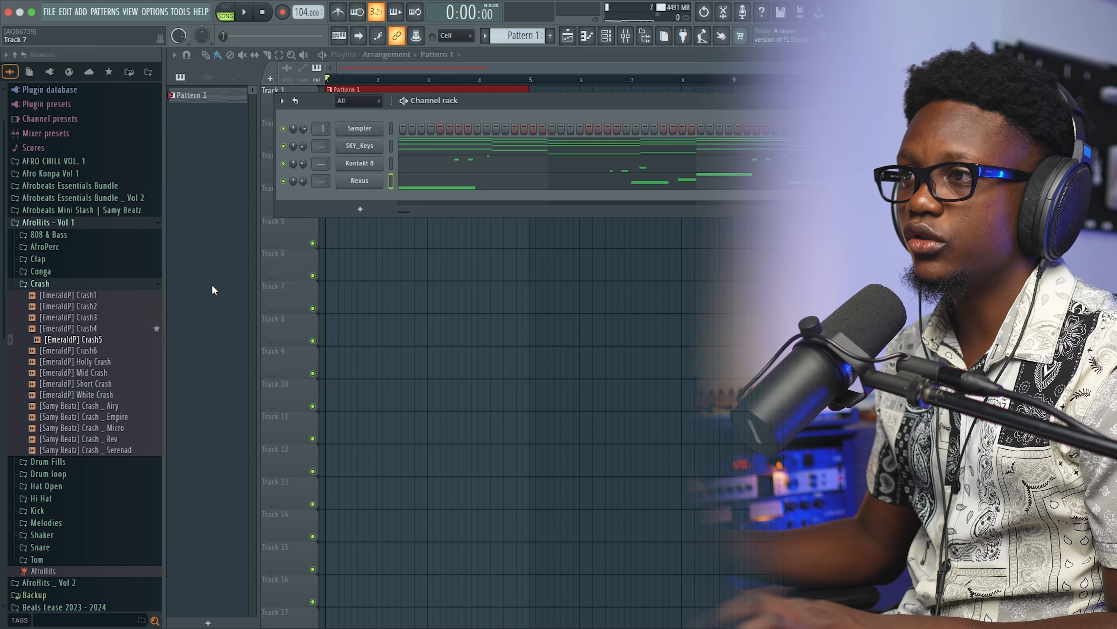
click(48, 226)
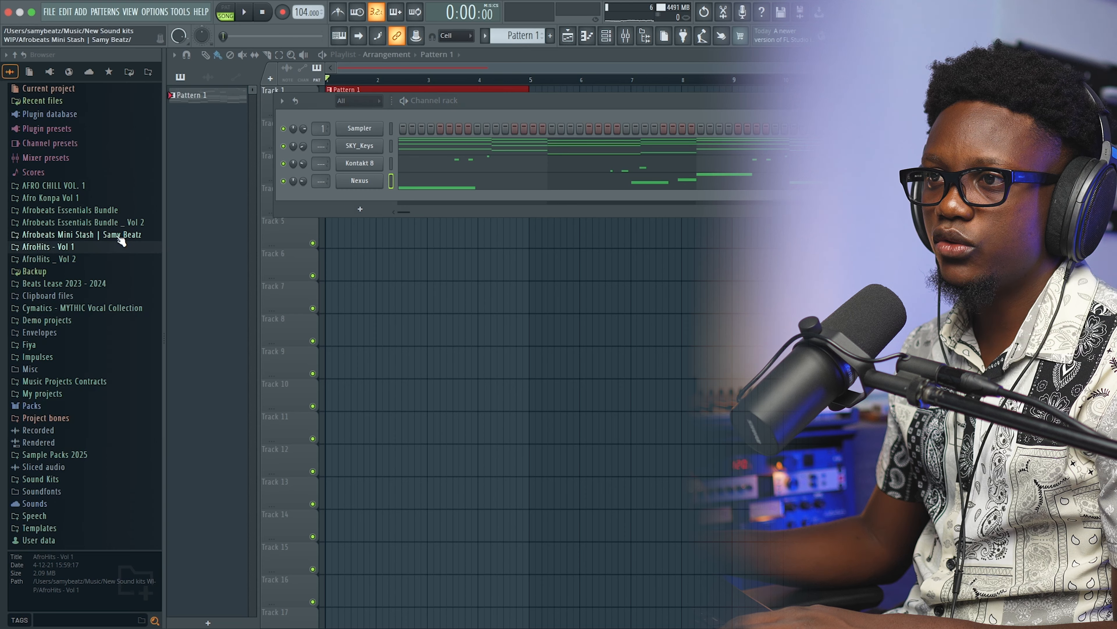
click(61, 234)
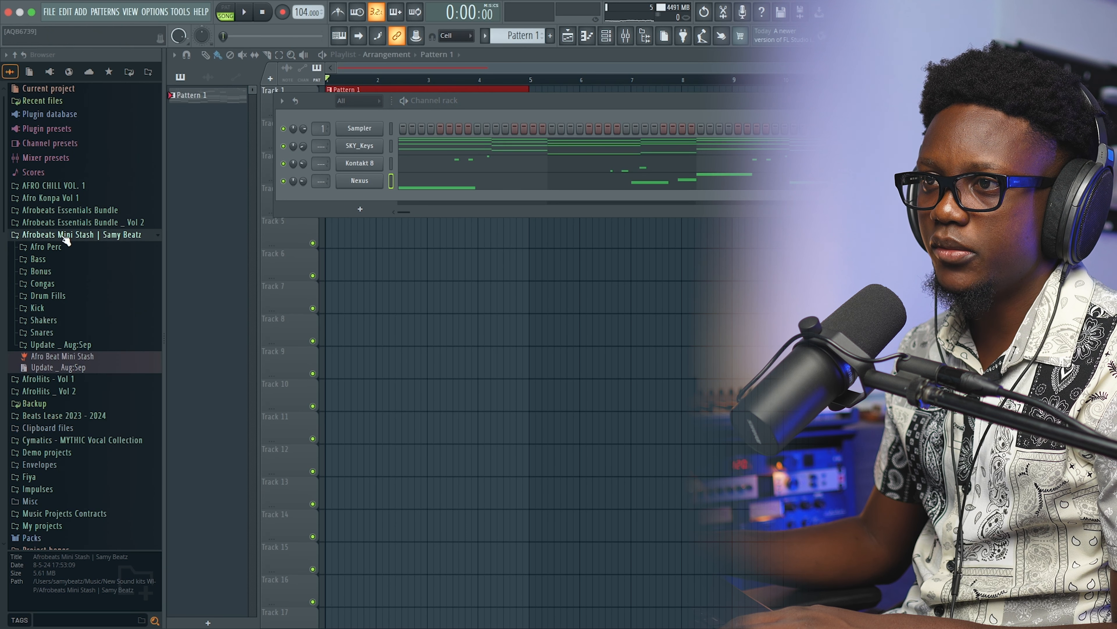
click(37, 308)
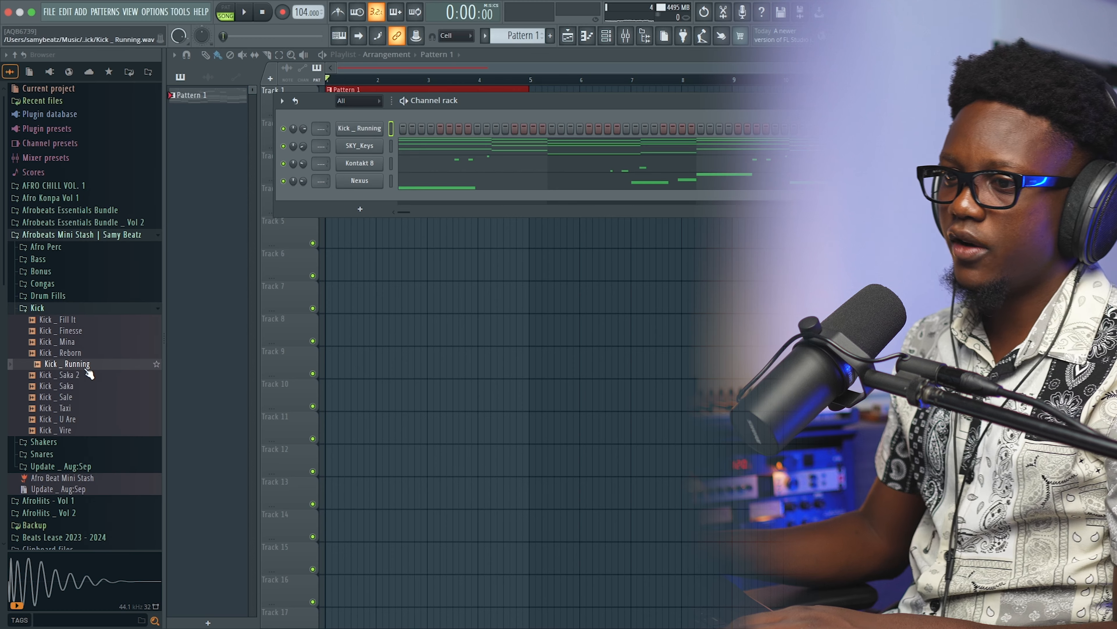
- Open the Update _ Aug:Sep folder of the Afrobeats Mini Stash to reach its percussion samples
scroll(90, 373, down, 5)
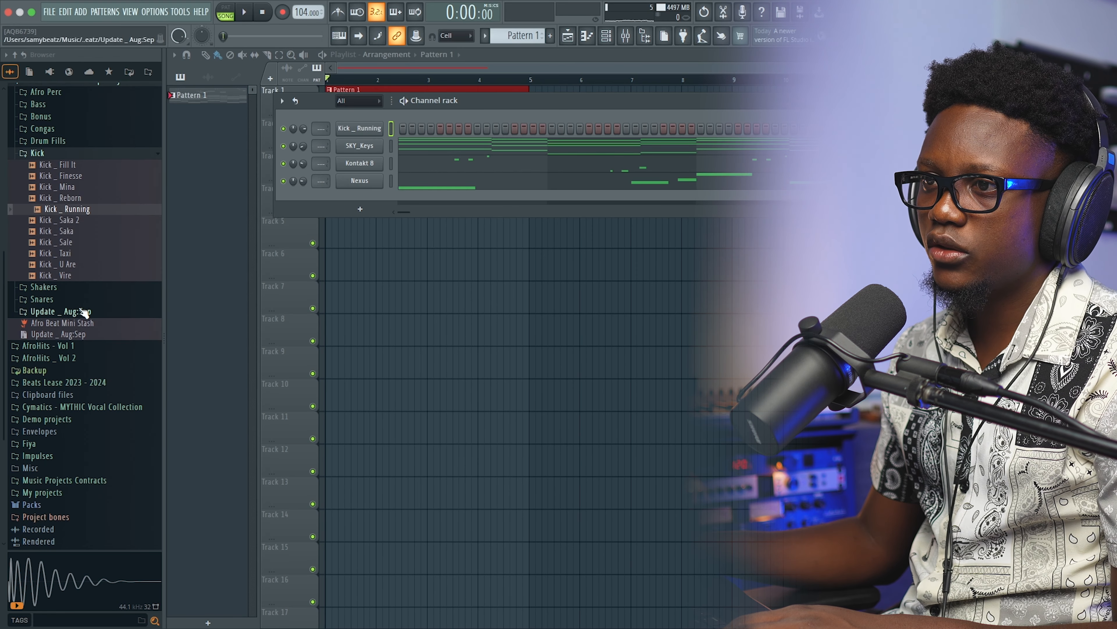
click(85, 311)
scroll(63, 382, down, 6)
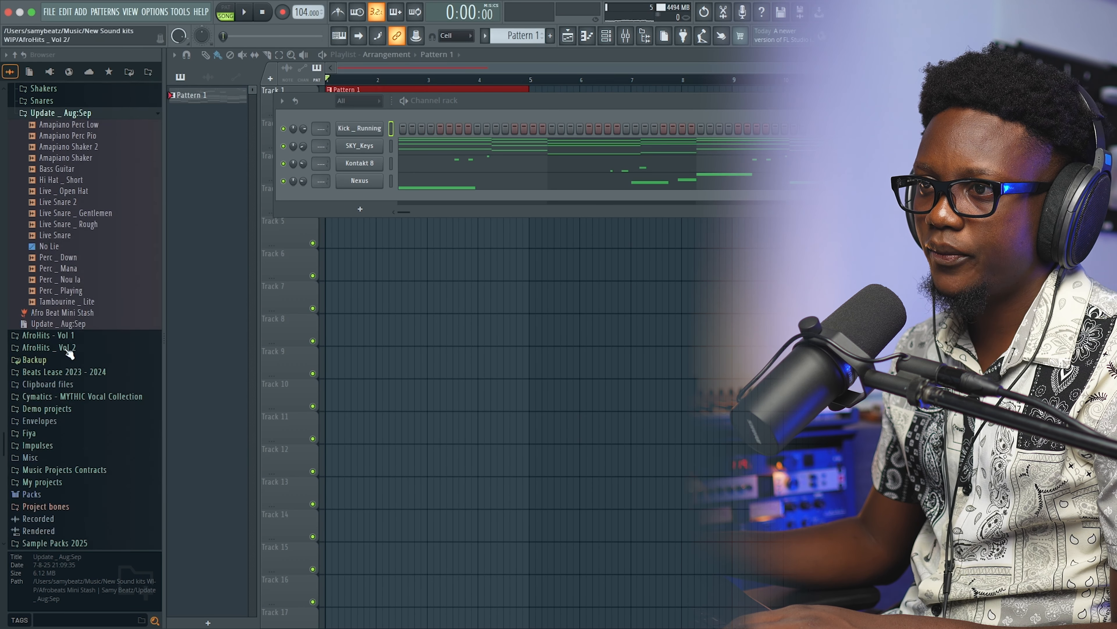
drag(379, 141, 379, 140)
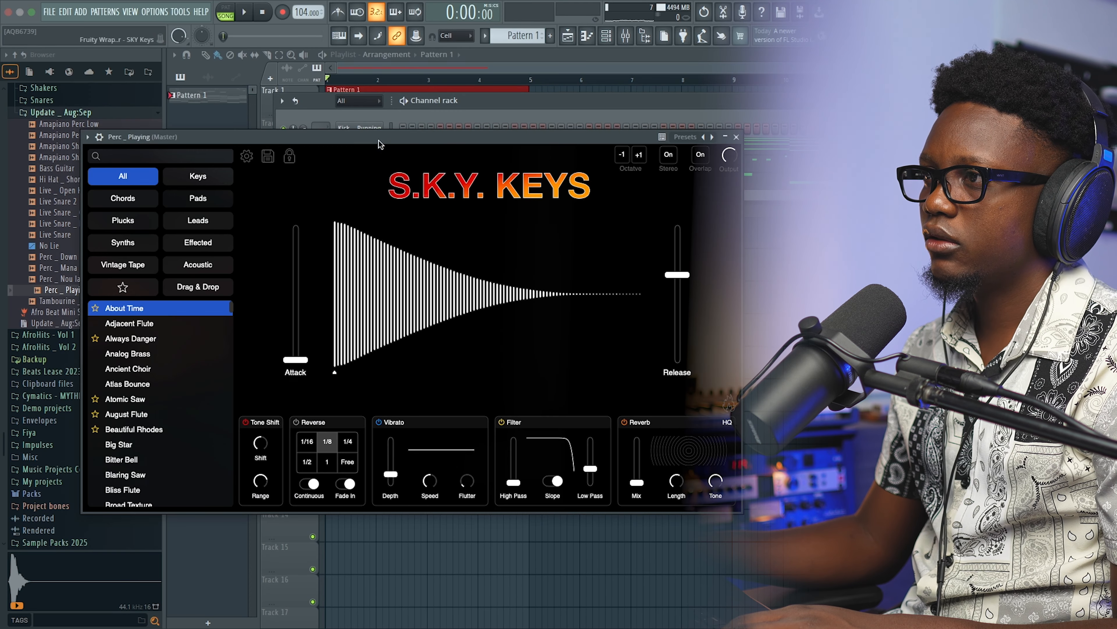
click(736, 137)
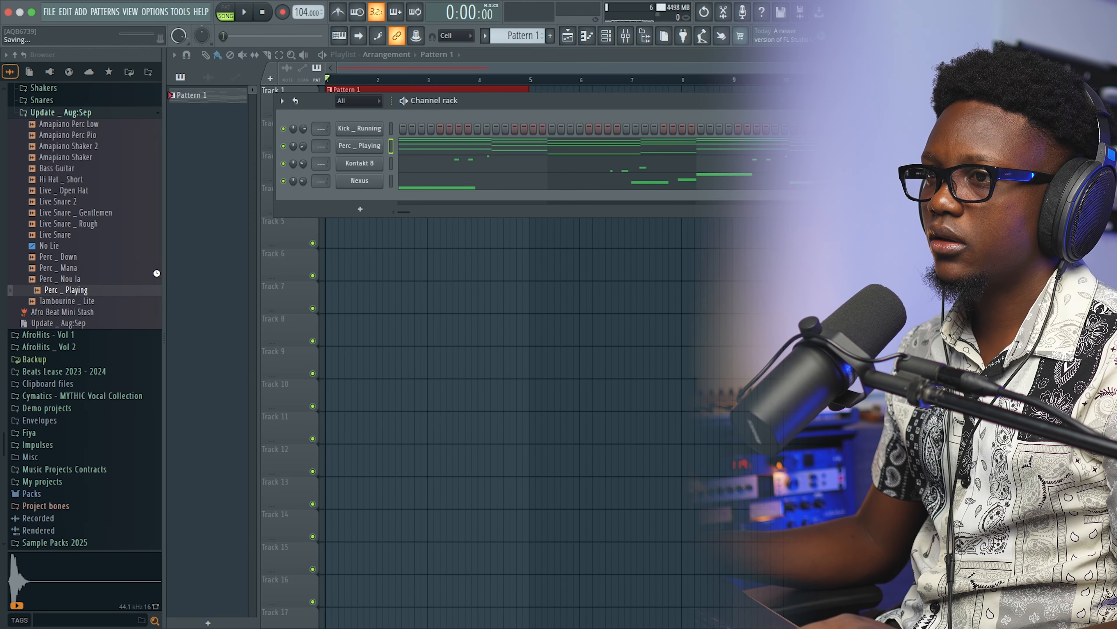
key(super+z)
click(736, 137)
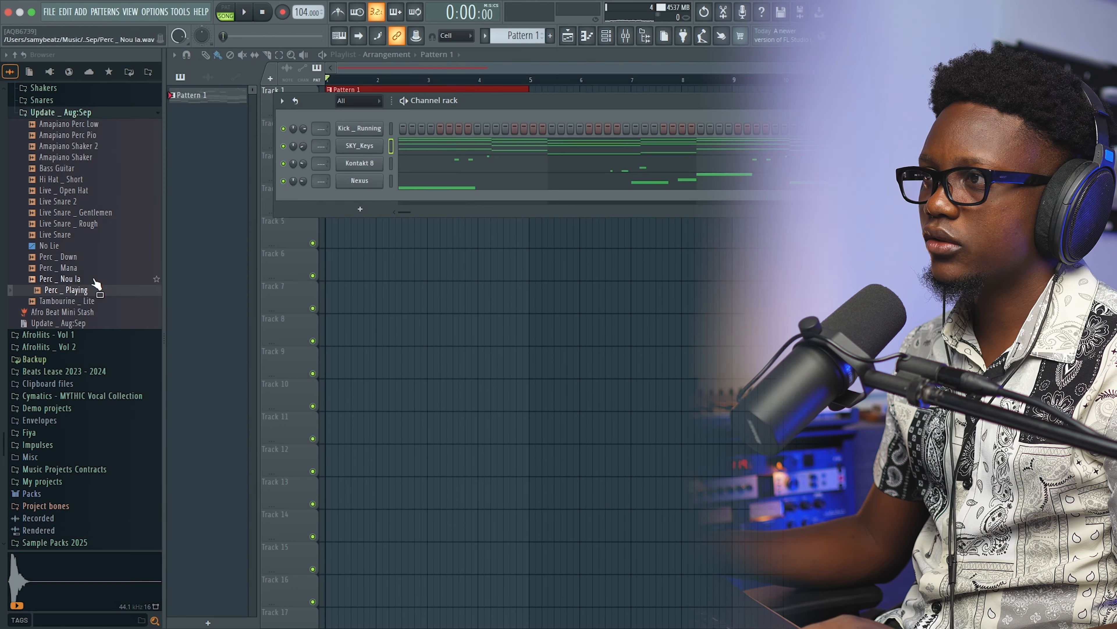
- Add Perc _ Playing as a new channel above SKY_Keys and place hits on steps 4 and 20
drag(351, 143, 360, 146)
click(430, 146)
key(space)
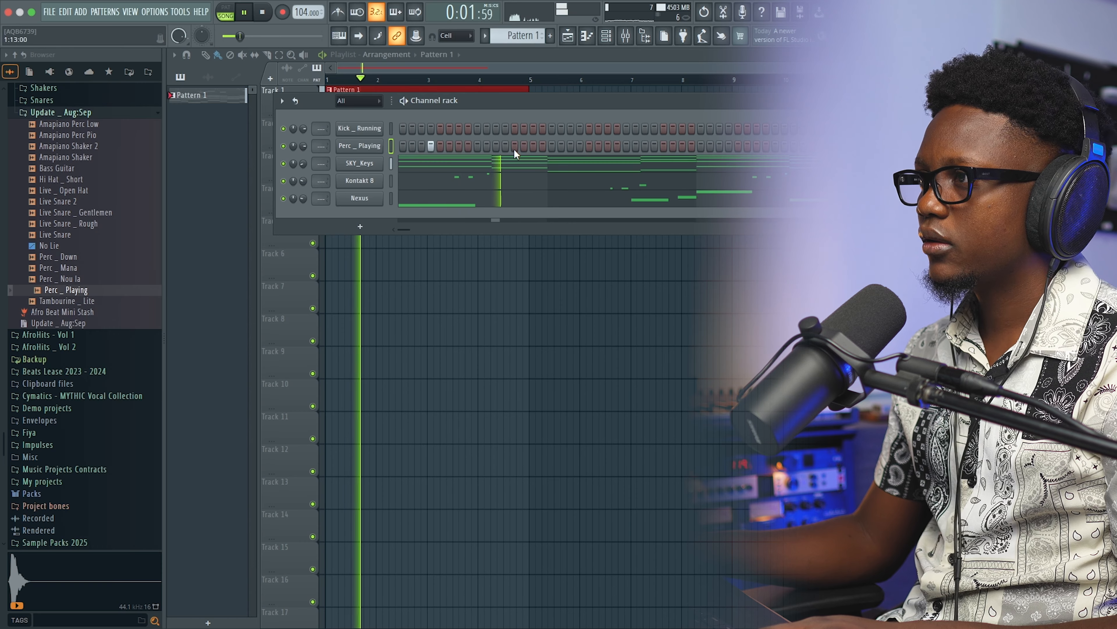
click(579, 146)
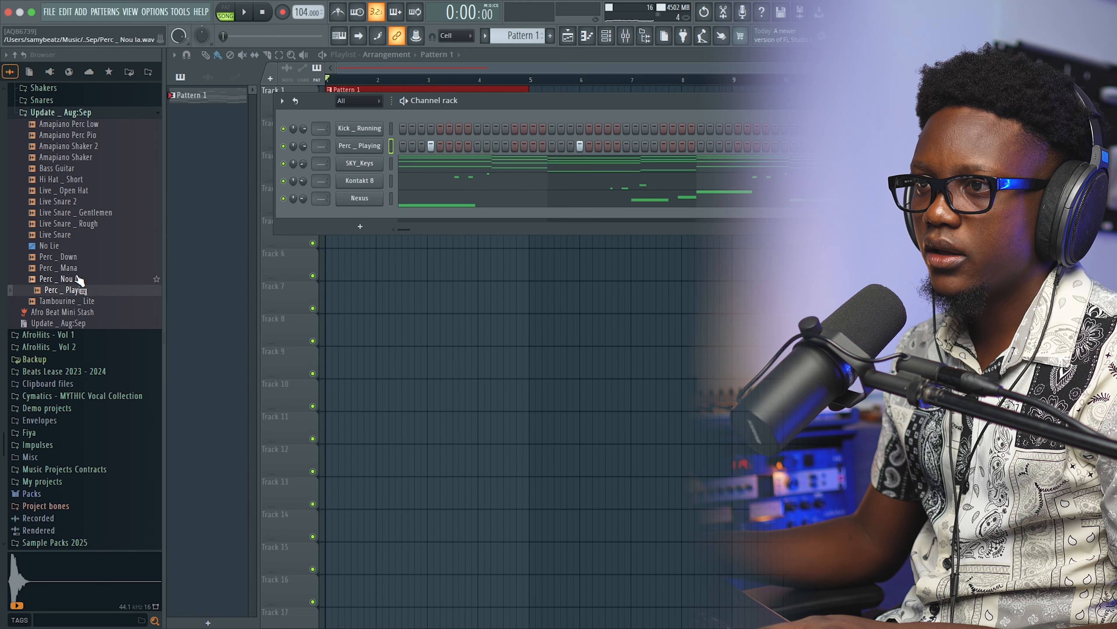
- Add Perc _ Mana as a new channel below Perc _ Playing and assign it to a free mixer track
click(75, 269)
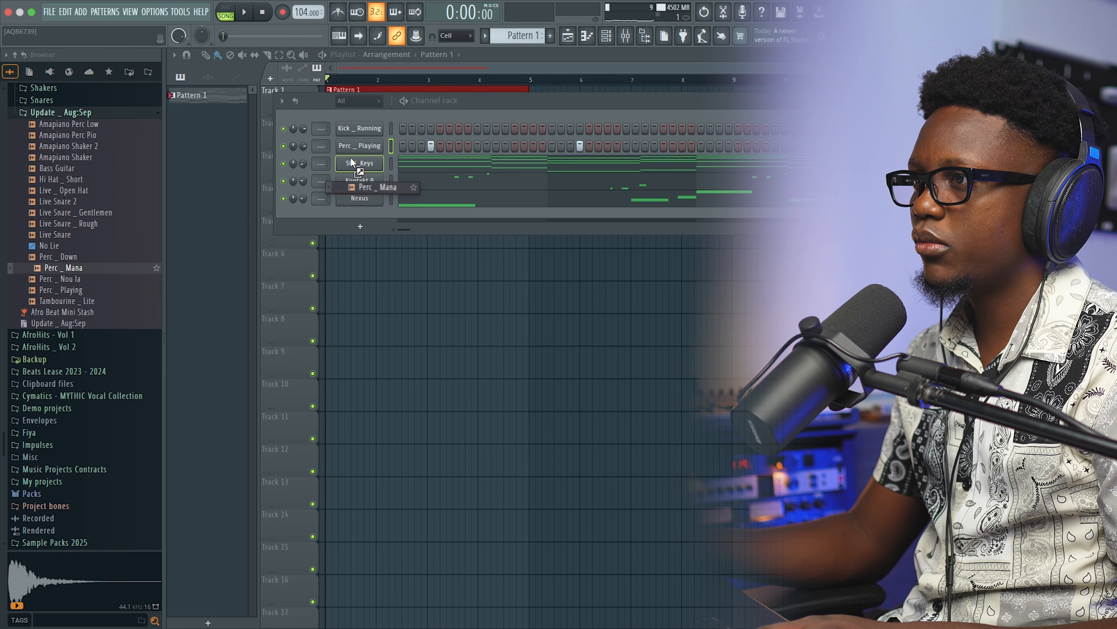
drag(358, 161, 358, 164)
click(360, 163)
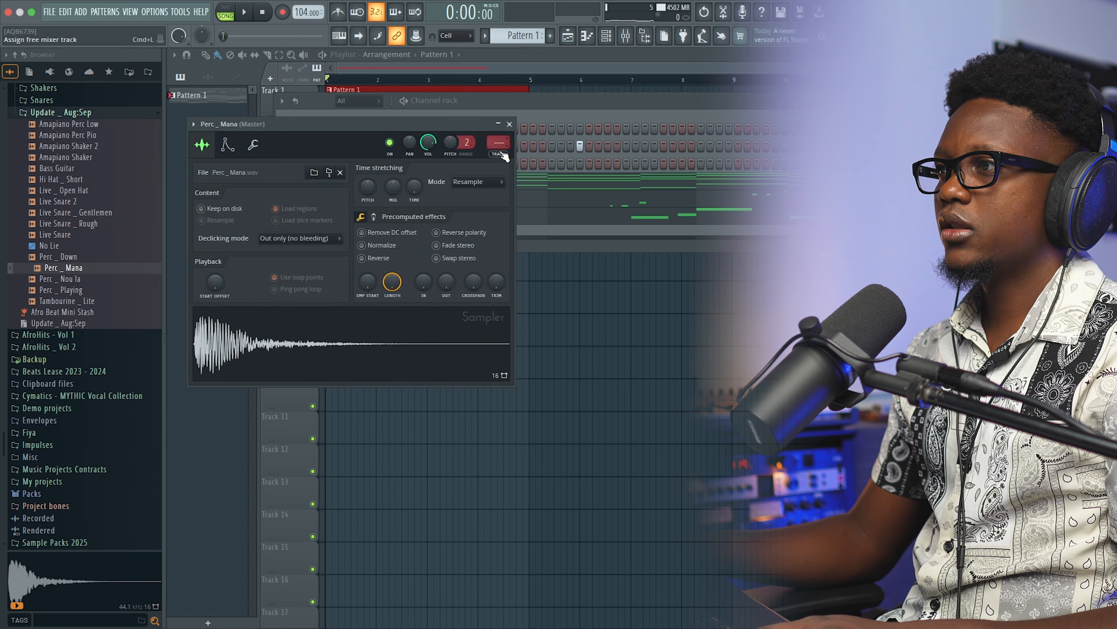
click(501, 154)
- Insert Fruity Parametric EQ 2 on the Perc _ Mana mixer track and cut its highs by lowering band 7
right_click(999, 83)
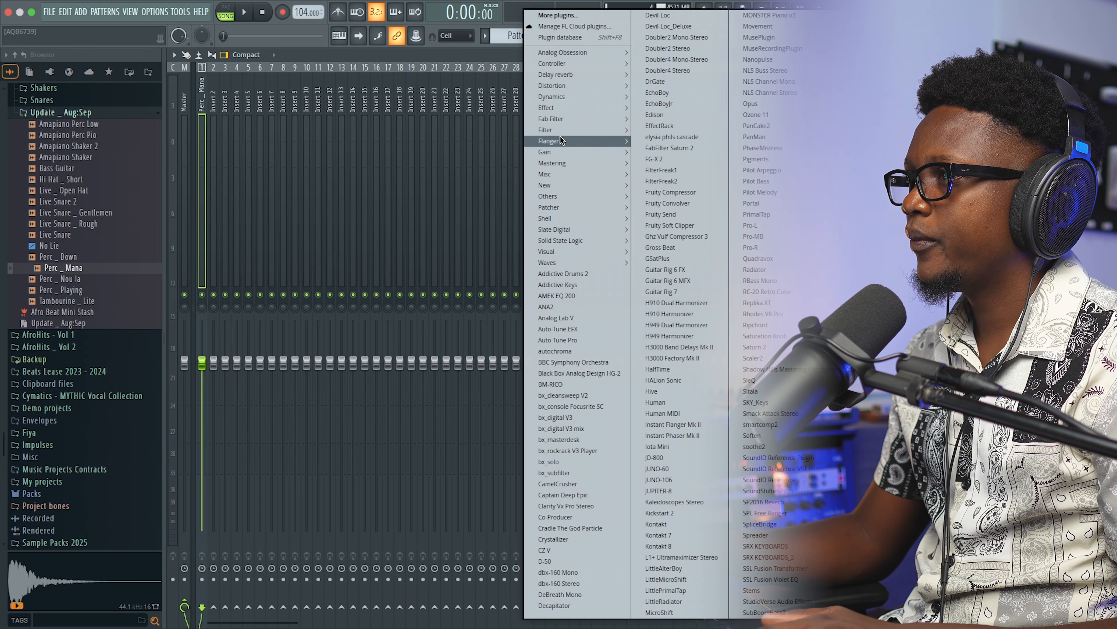
mouse_move(548, 130)
click(486, 184)
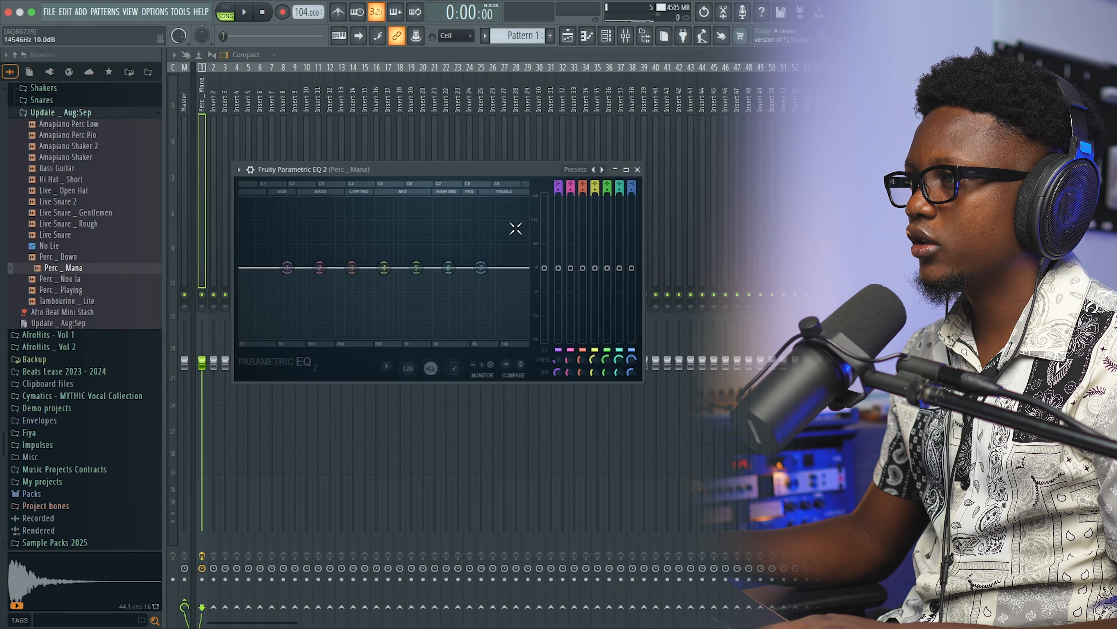
drag(489, 266, 427, 329)
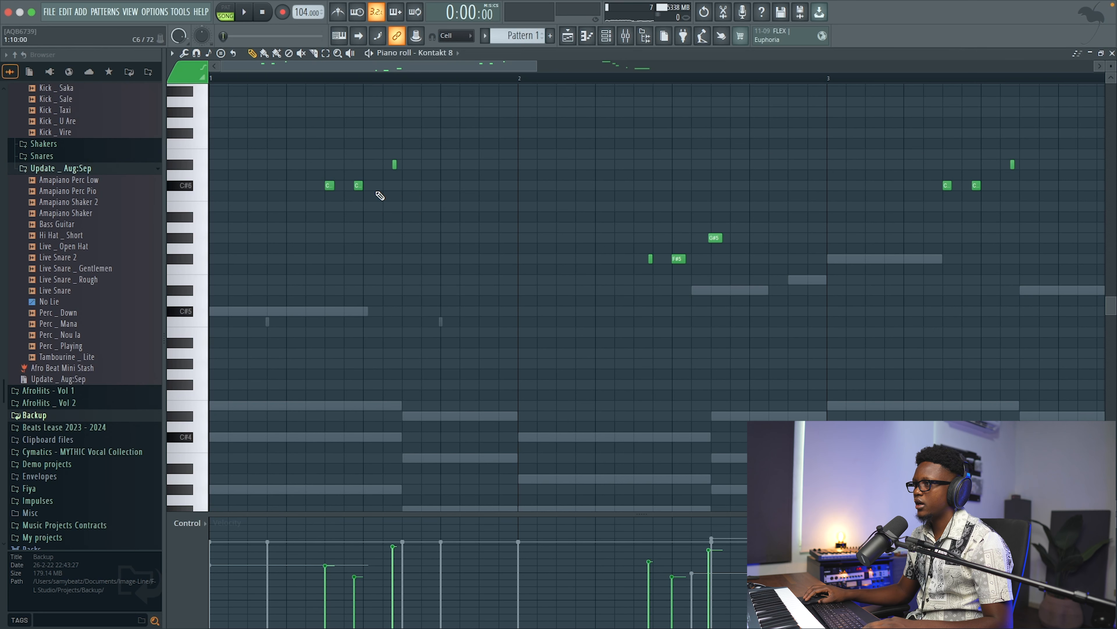
- Shift the Kontakt 8 C#6 and D#6 notes in bar 1 slightly later, and nudge and shorten the bar 2 F#5 and G#5 notes
drag(427, 200, 283, 158)
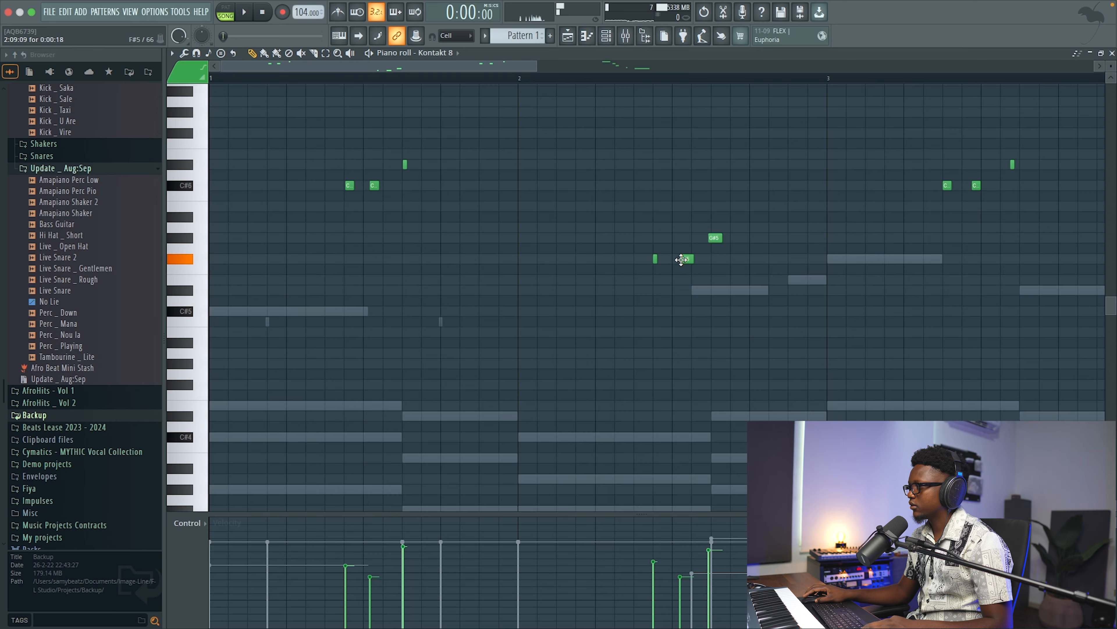
key(space)
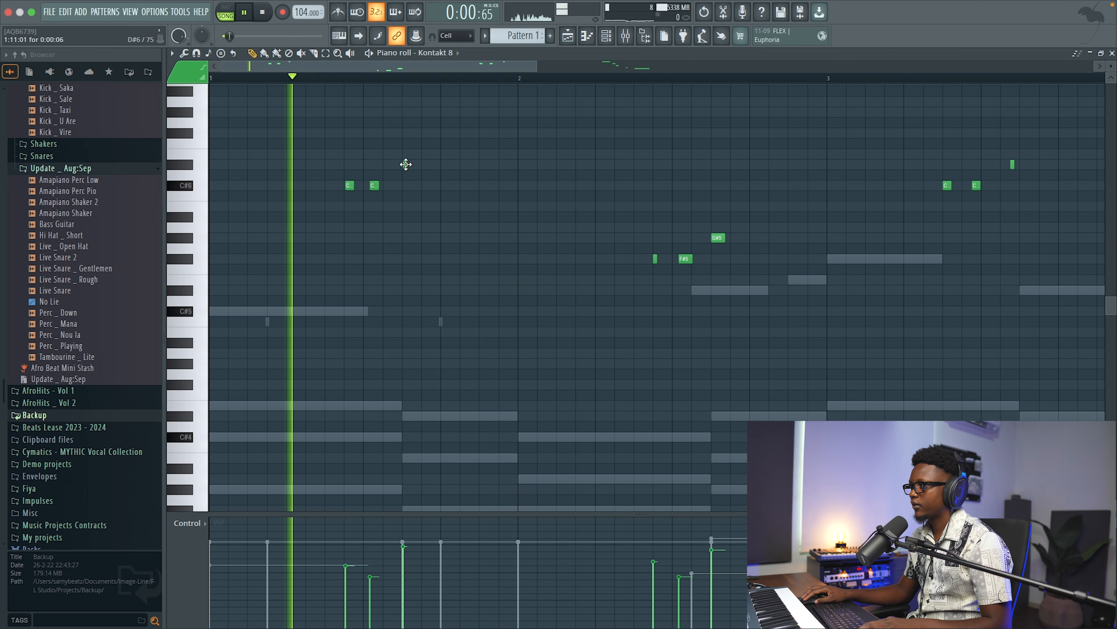
click(714, 238)
right_click(685, 259)
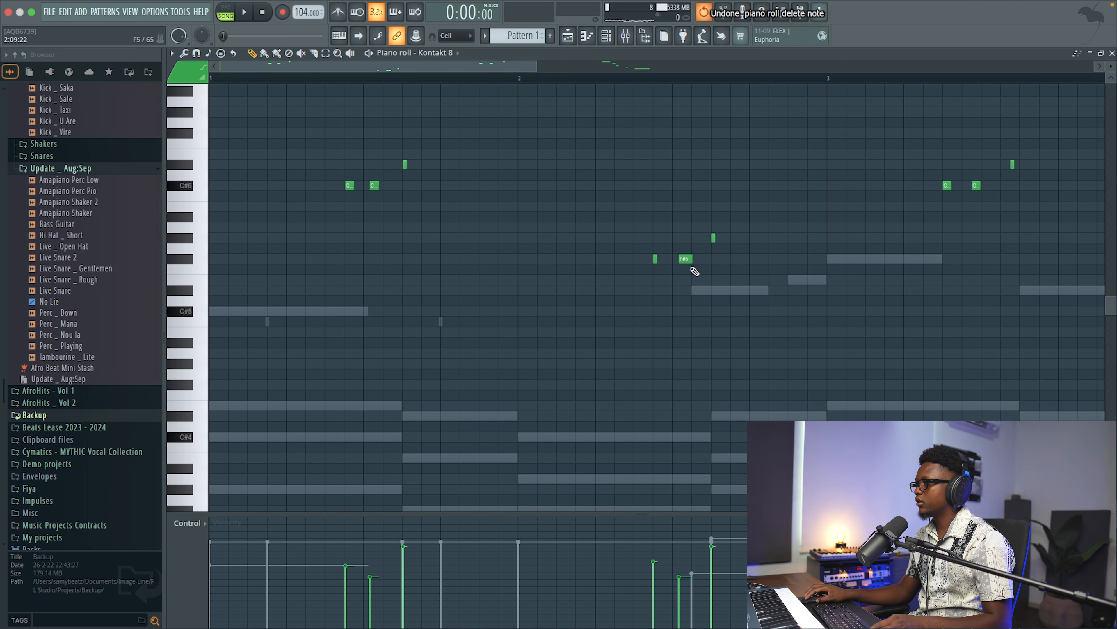
key(space)
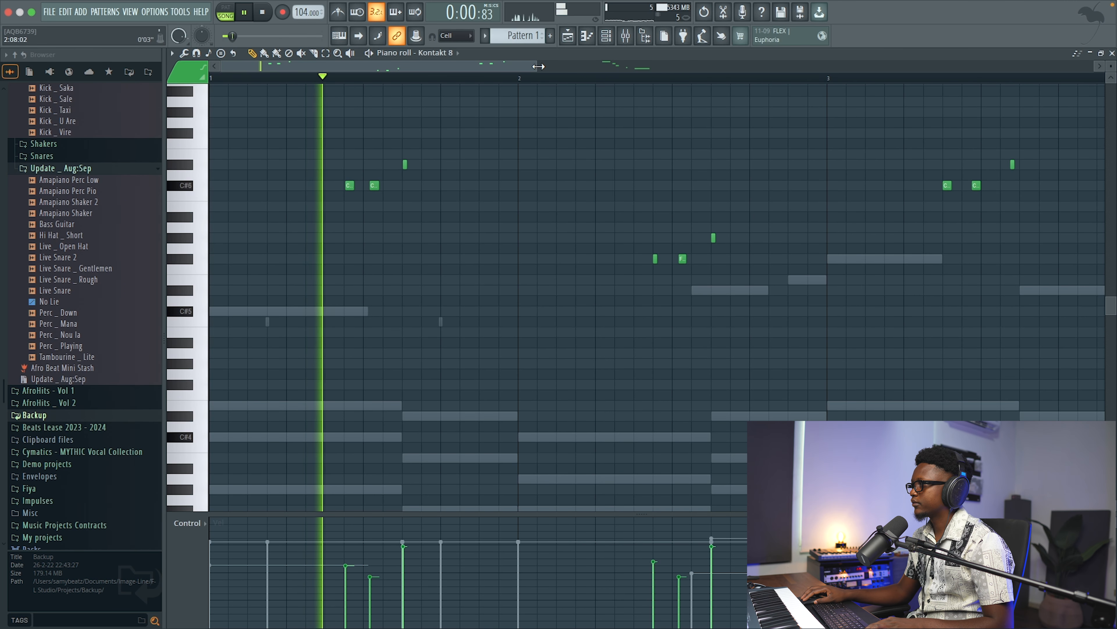
- Shift the bar 3 C#6 and D#6 violin notes later to match the timing of bar 1
scroll(725, 185, down, 3)
drag(709, 195, 685, 185)
ctrl+click(695, 198)
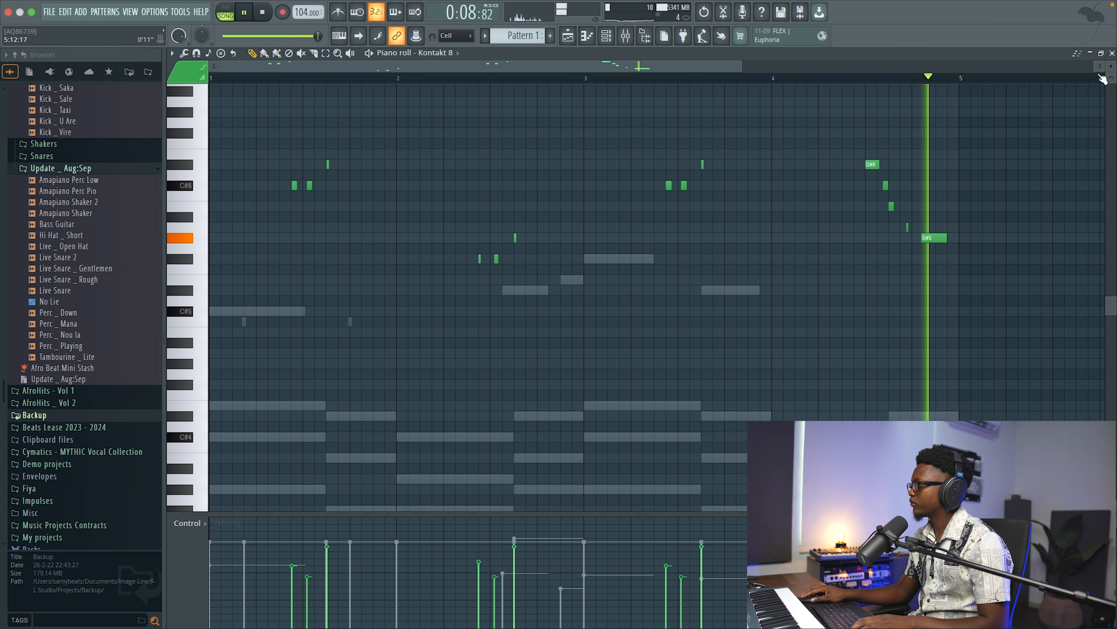
- Move the Nexus E5 note earlier in bar 2 and lengthen it to meet the F#5 near the start of bar 3
click(1112, 54)
click(577, 219)
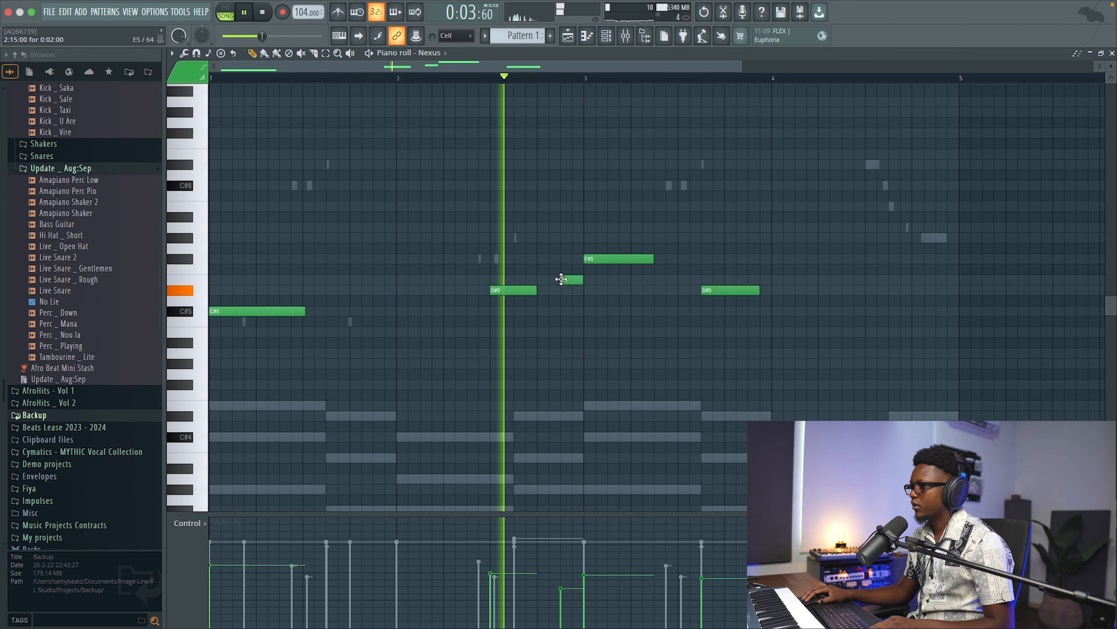
drag(592, 259, 605, 259)
key(space)
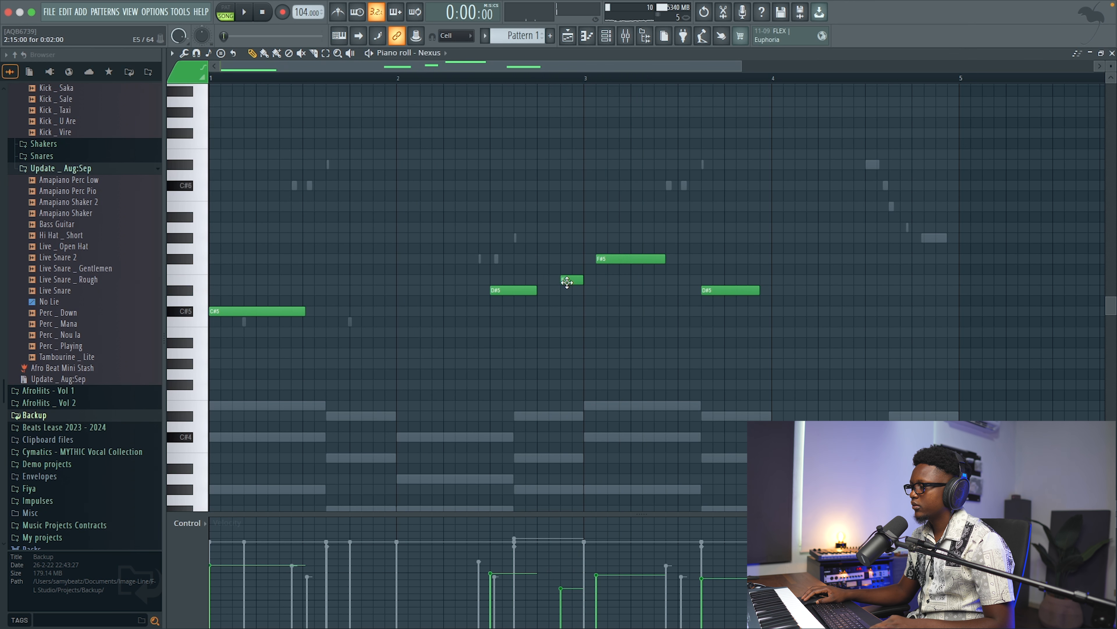
click(495, 78)
key(space)
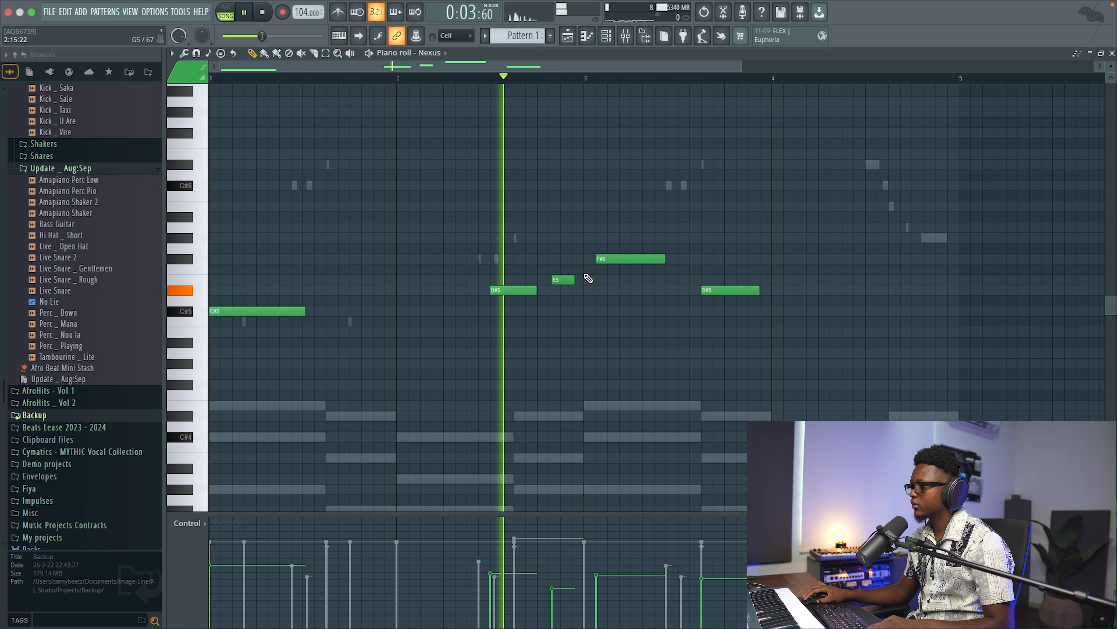
mouse_move(574, 281)
mouse_down()
mouse_move(594, 281)
mouse_move(561, 280)
mouse_up()
drag(616, 259, 607, 259)
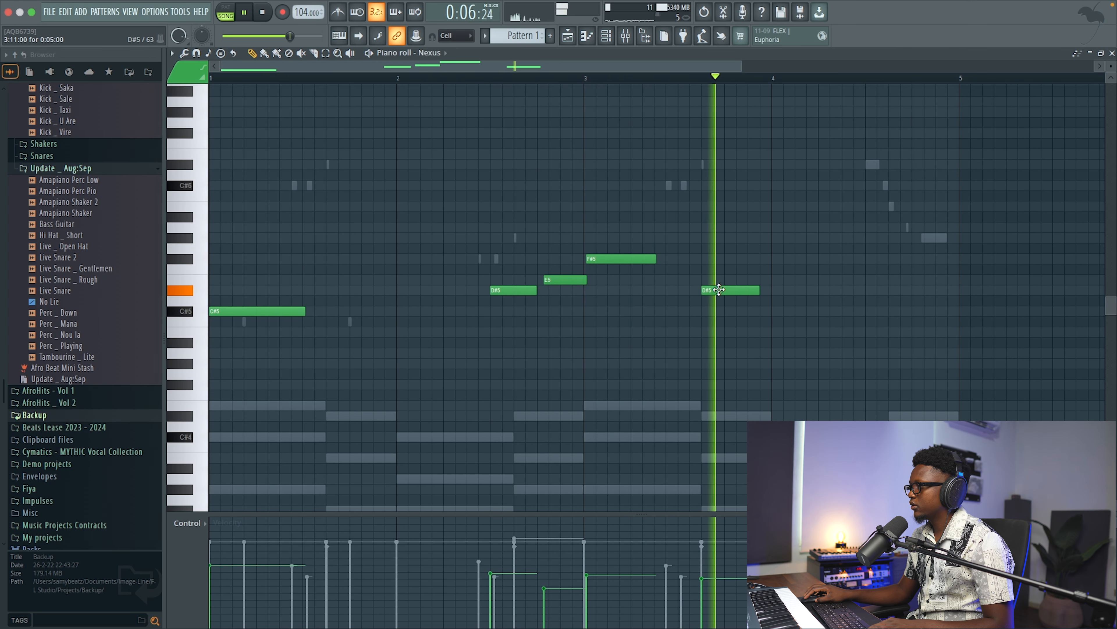
click(1112, 53)
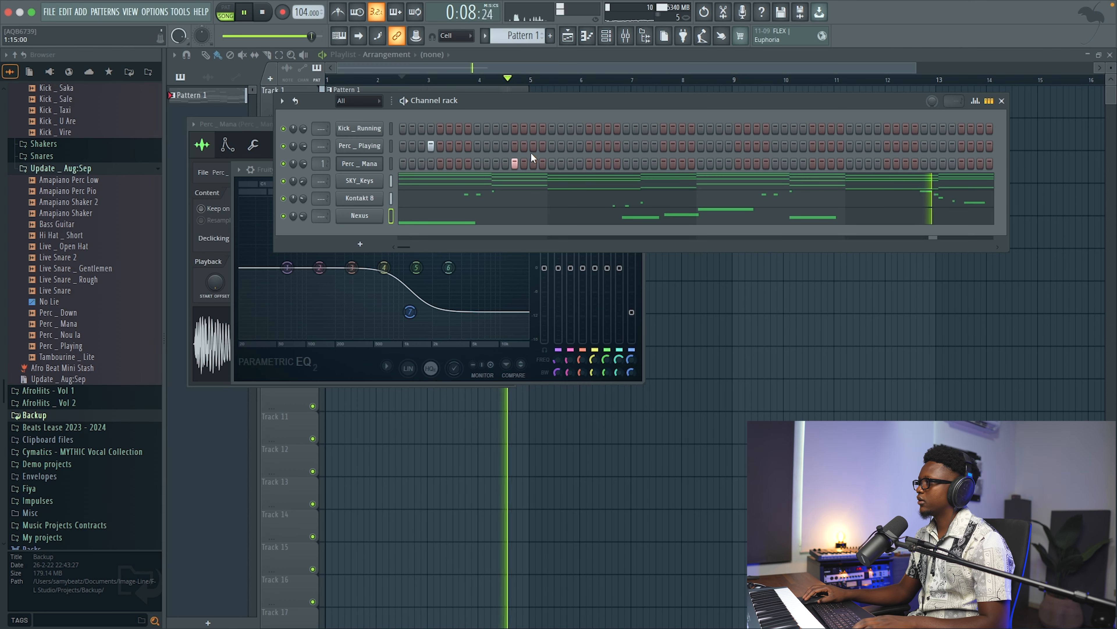
- Add Perc _ Playing hits on steps 20, 36 and 52 and Perc _ Mana hits on steps 29, 45 and 57
click(581, 147)
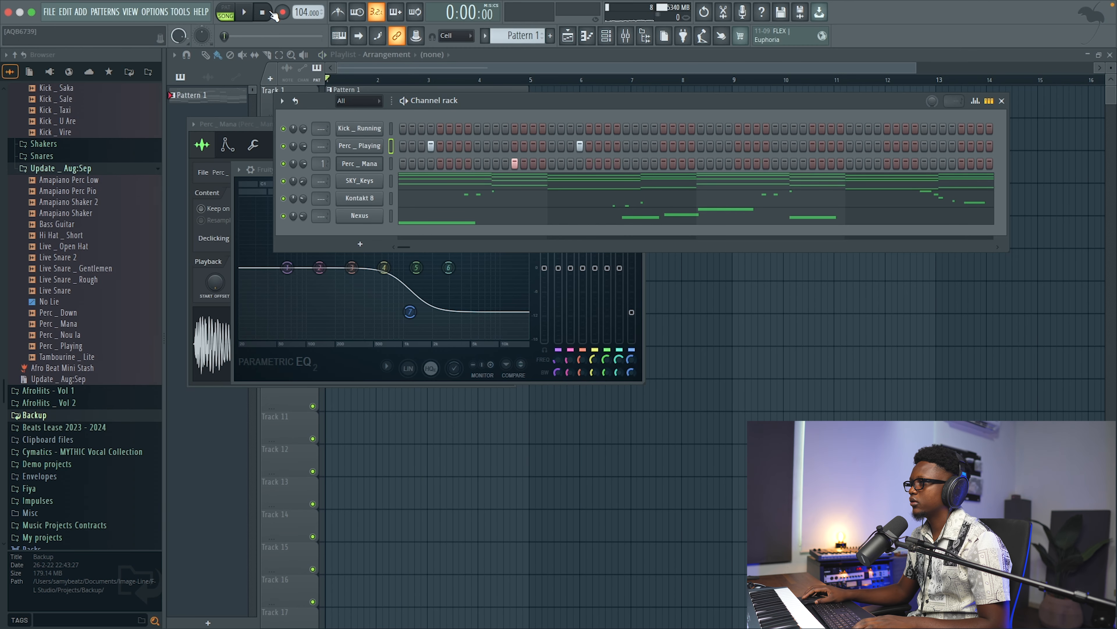
click(663, 164)
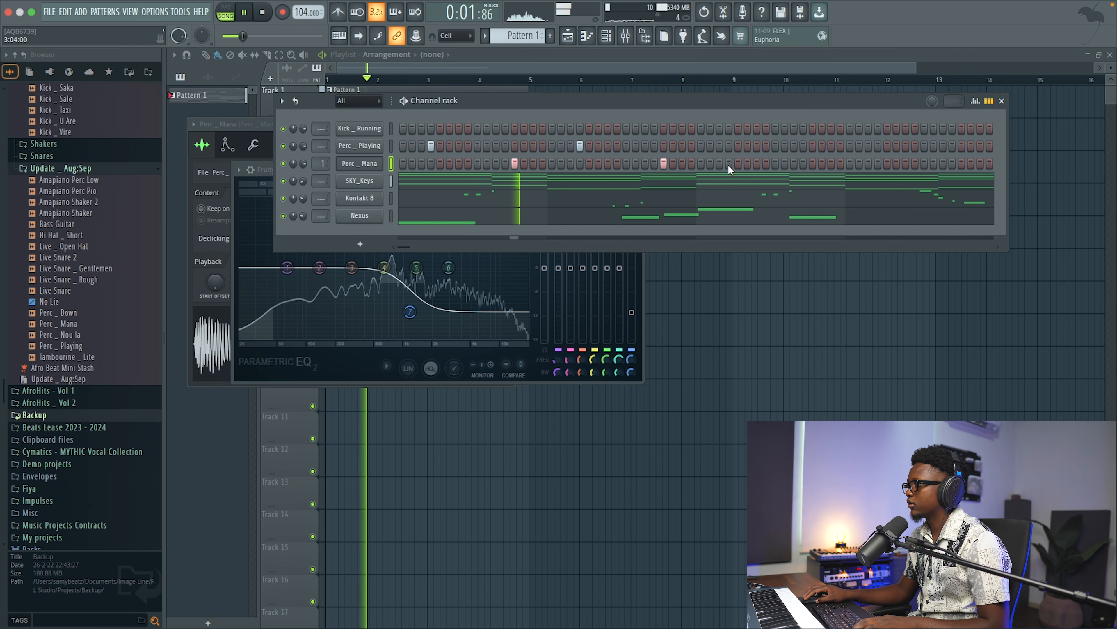
click(729, 146)
click(813, 164)
click(878, 147)
click(925, 164)
key(space)
- Place Kick _ Running hits on steps 1, 7, 23, 32, 33 and 39 while the pattern plays
right_click(409, 128)
click(403, 129)
key(space)
click(460, 128)
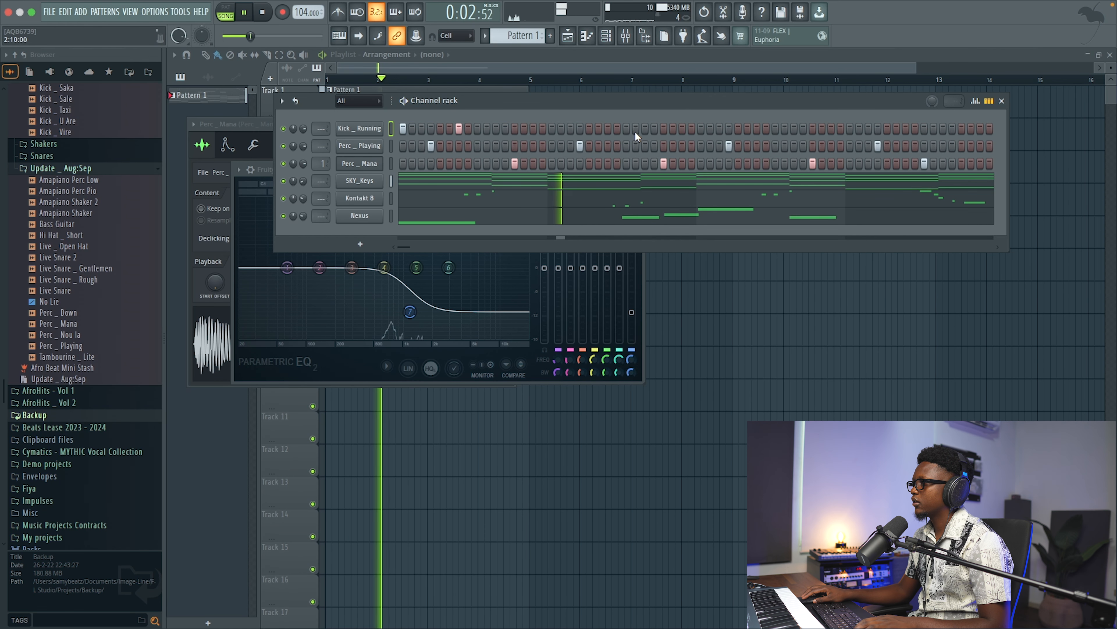
click(608, 129)
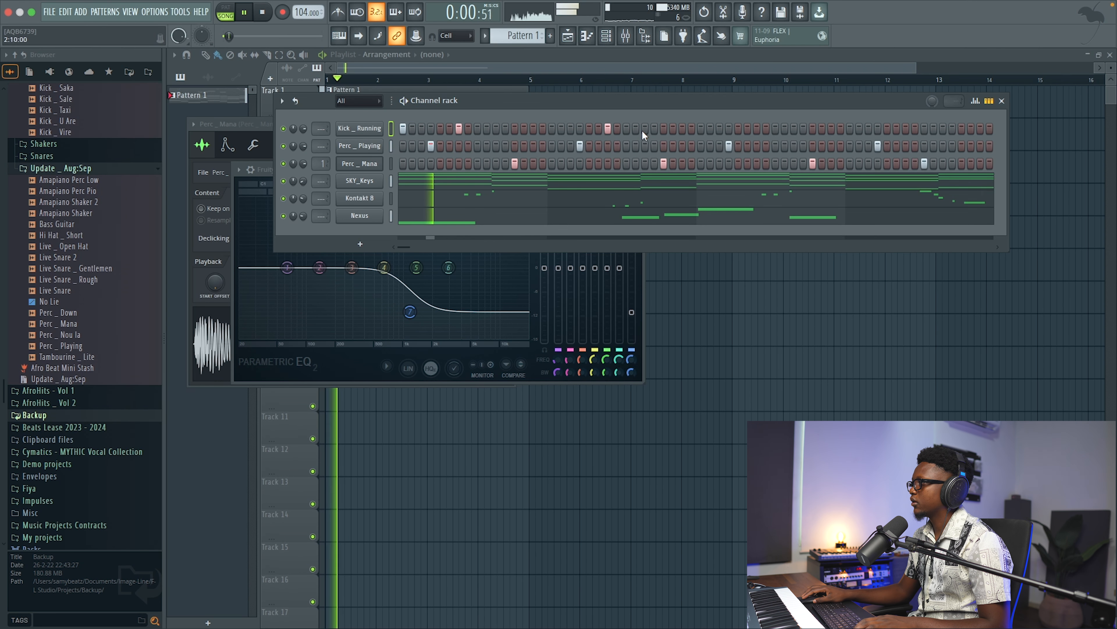
click(691, 129)
click(700, 129)
click(757, 129)
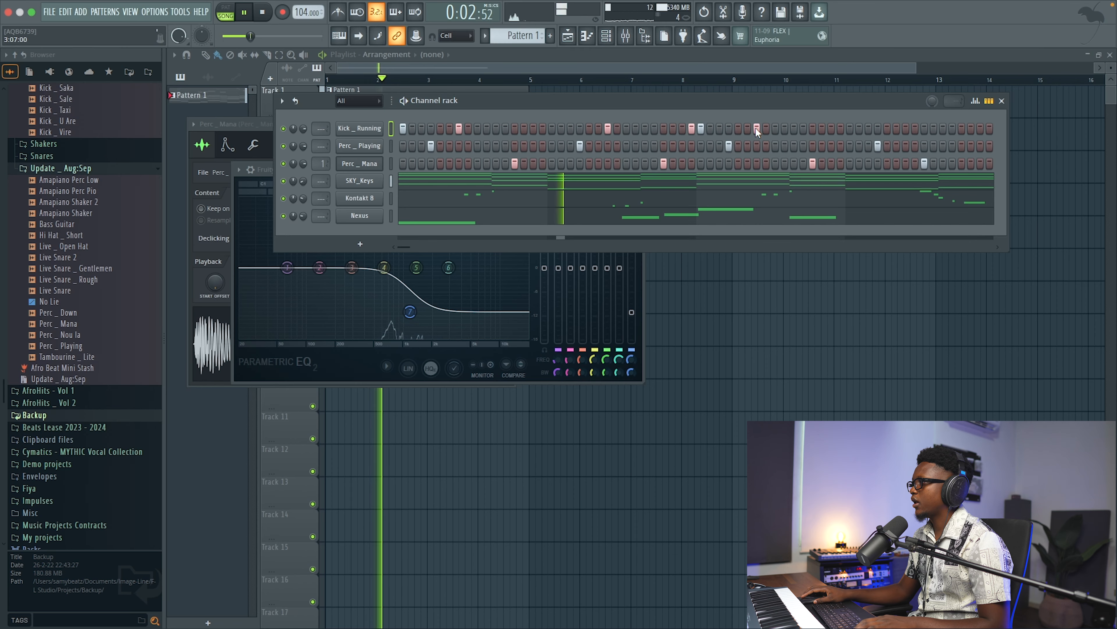
- Try Kick _ Running hits on steps 57, 59 and 61, clear them again and resume playback
click(926, 128)
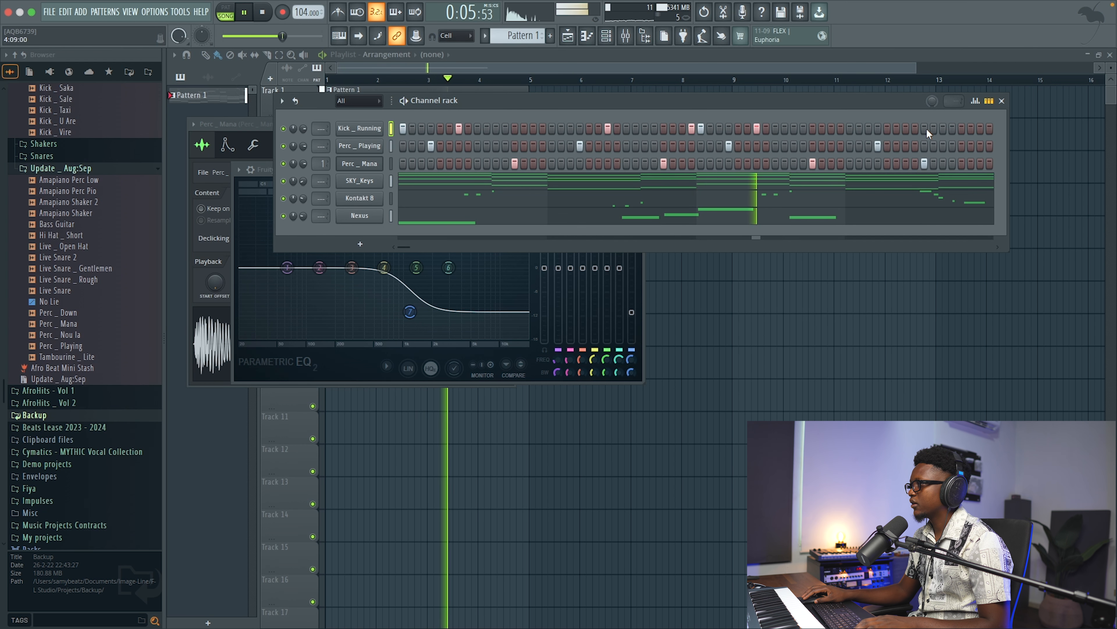
click(942, 128)
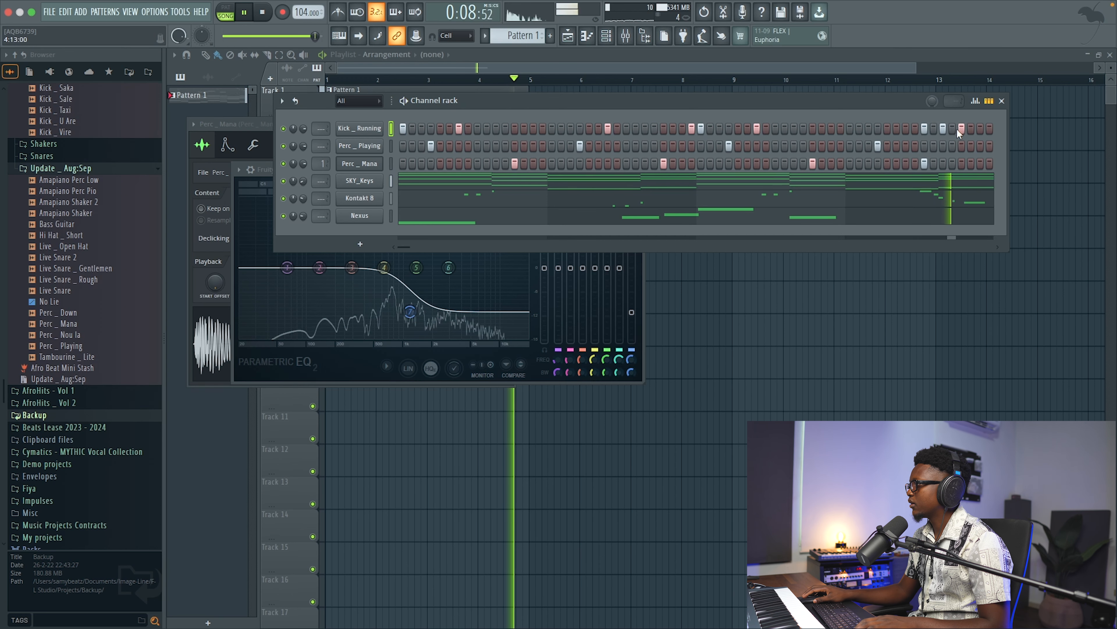
key(space)
right_click(961, 128)
right_click(943, 128)
right_click(924, 128)
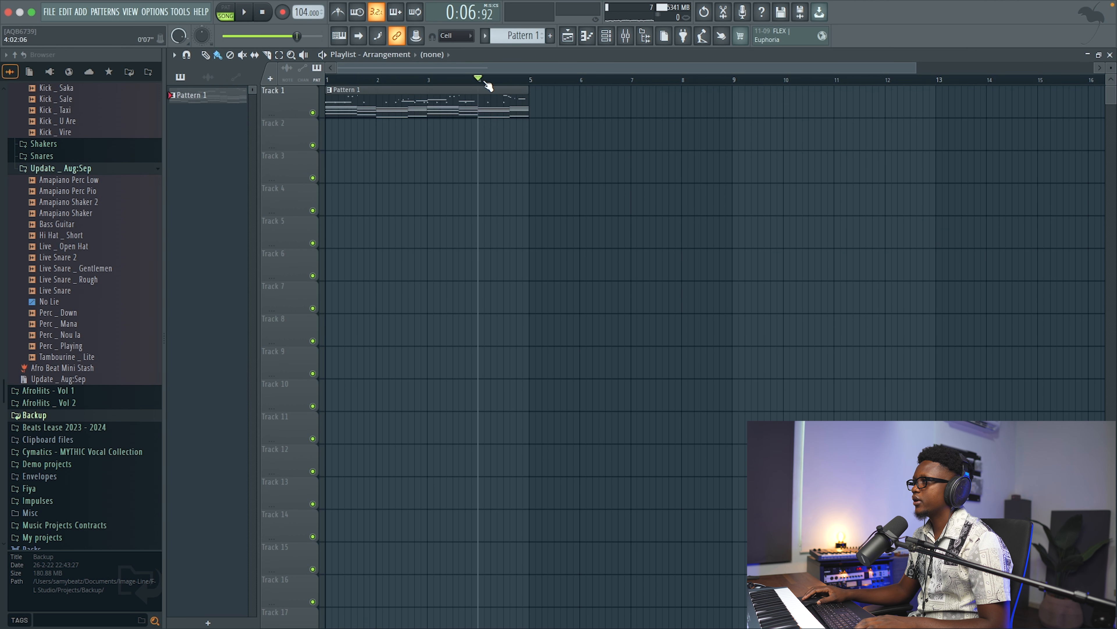
key(space)
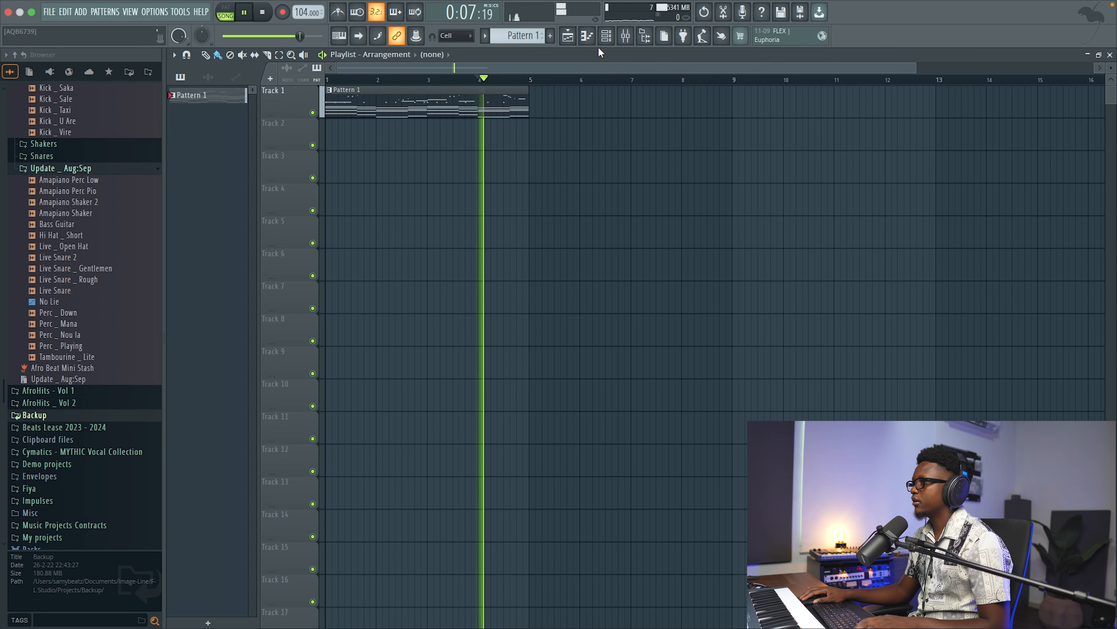
- Place a Kick _ Running hit on step 55 in the Channel rack and check it with playback
click(606, 37)
key(space)
key(space)
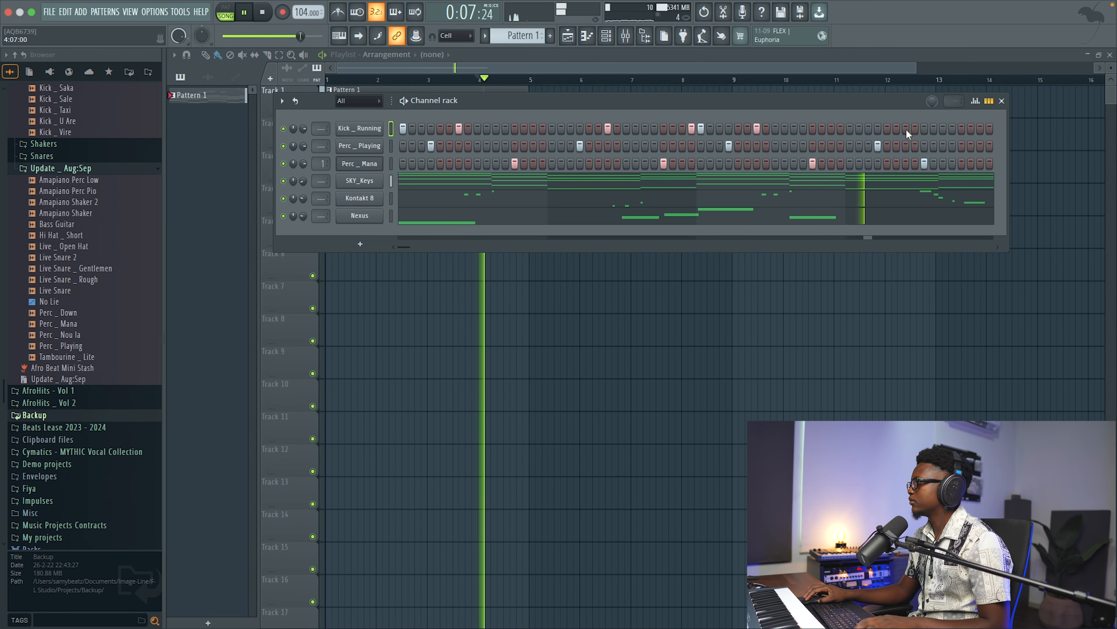
click(906, 128)
key(space)
key(space)
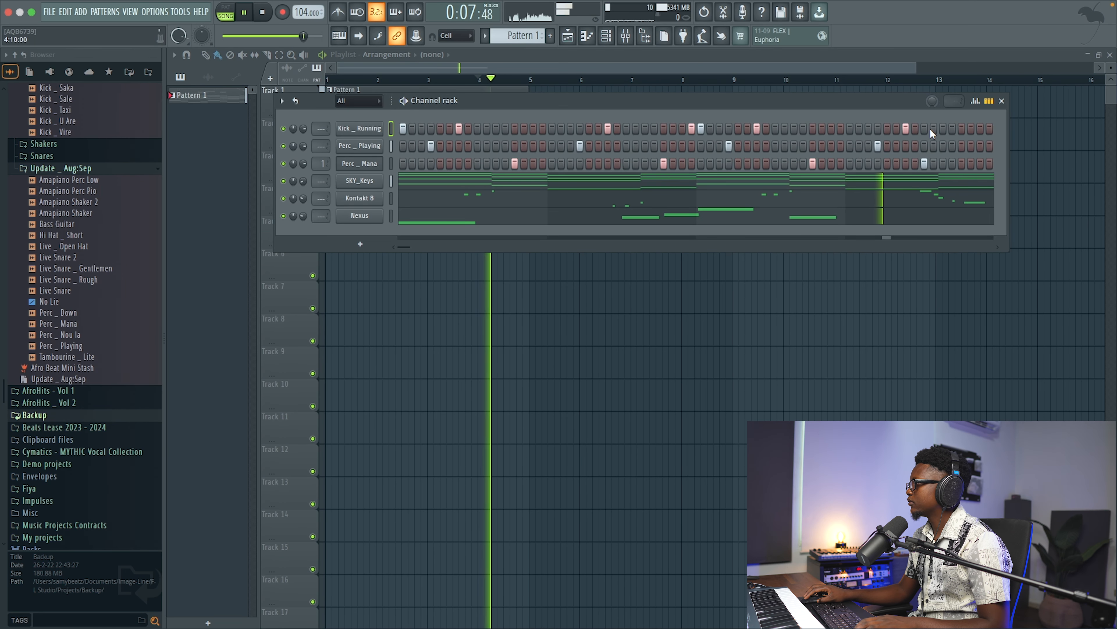
- Add Kick _ Running hits on steps 57 and 59 and move the last Perc _ Mana hit to step 61
click(906, 128)
key(space)
key(space)
click(906, 128)
click(934, 128)
key(space)
key(space)
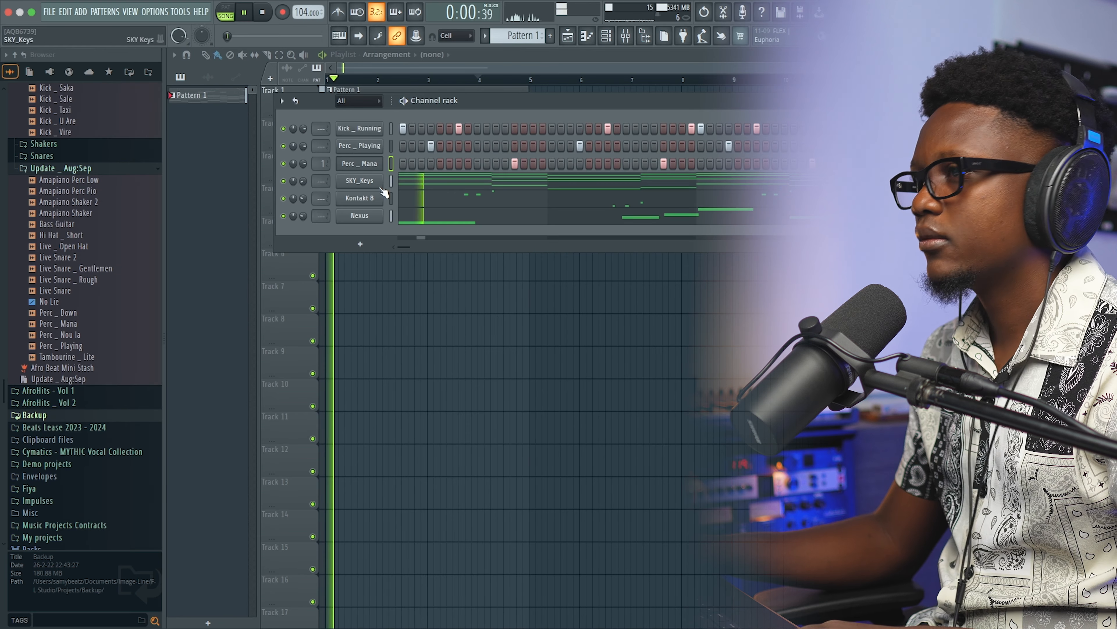
- Stop playback and open the LOOP 1 construction kit folder within AFRO CHILL VOL. 1's ORKTAVE'S DRUMS
scroll(50, 181, up, 8)
key(space)
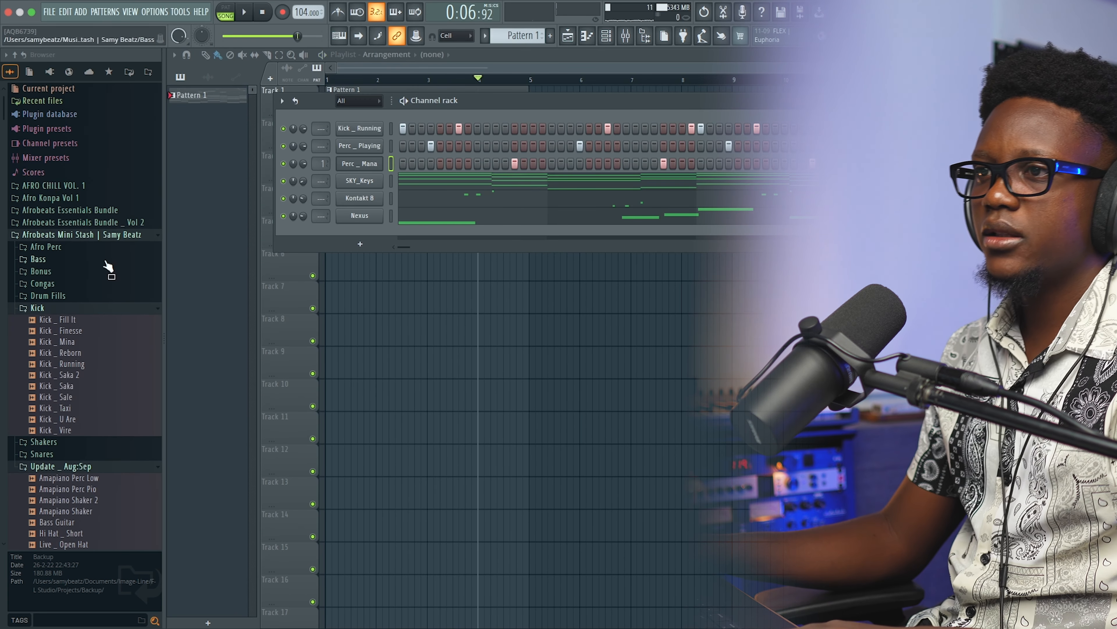
scroll(81, 245, down, 10)
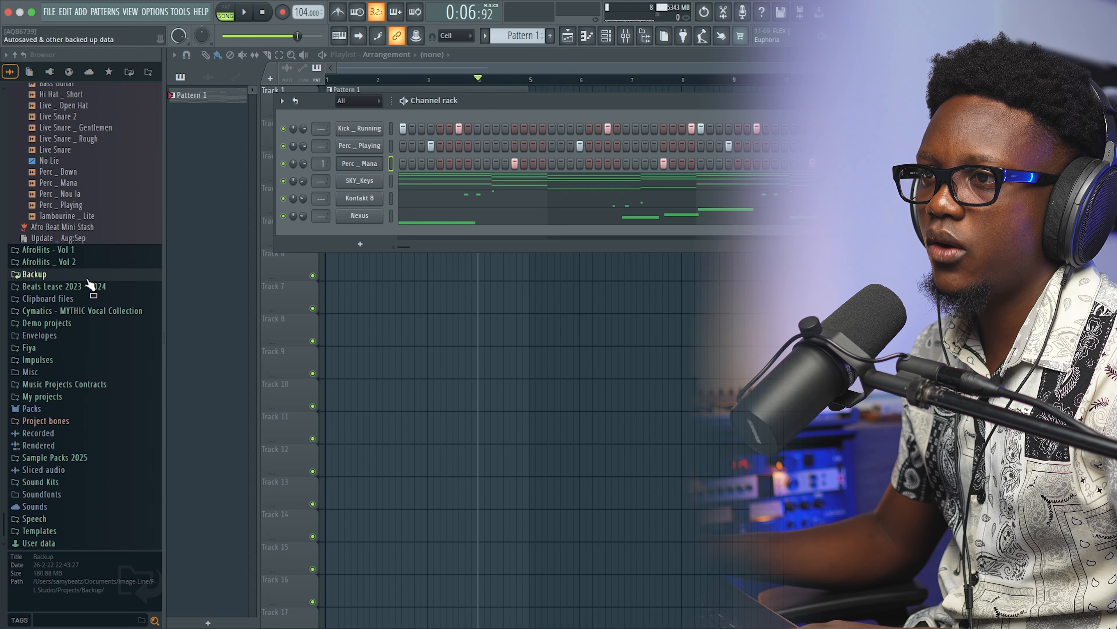
scroll(22, 203, up, 10)
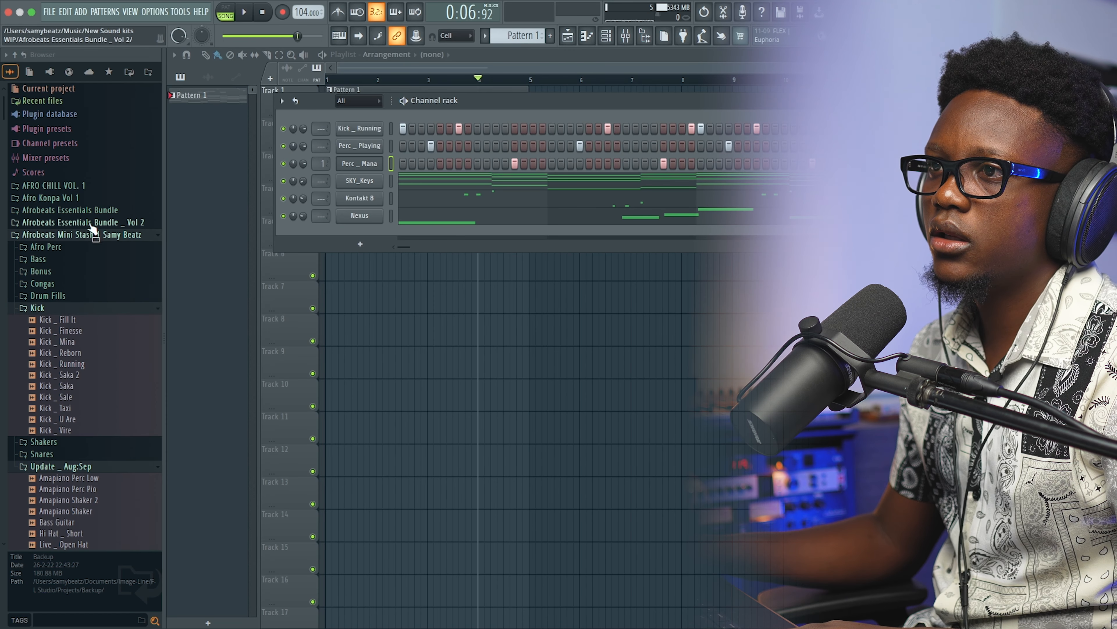
click(63, 186)
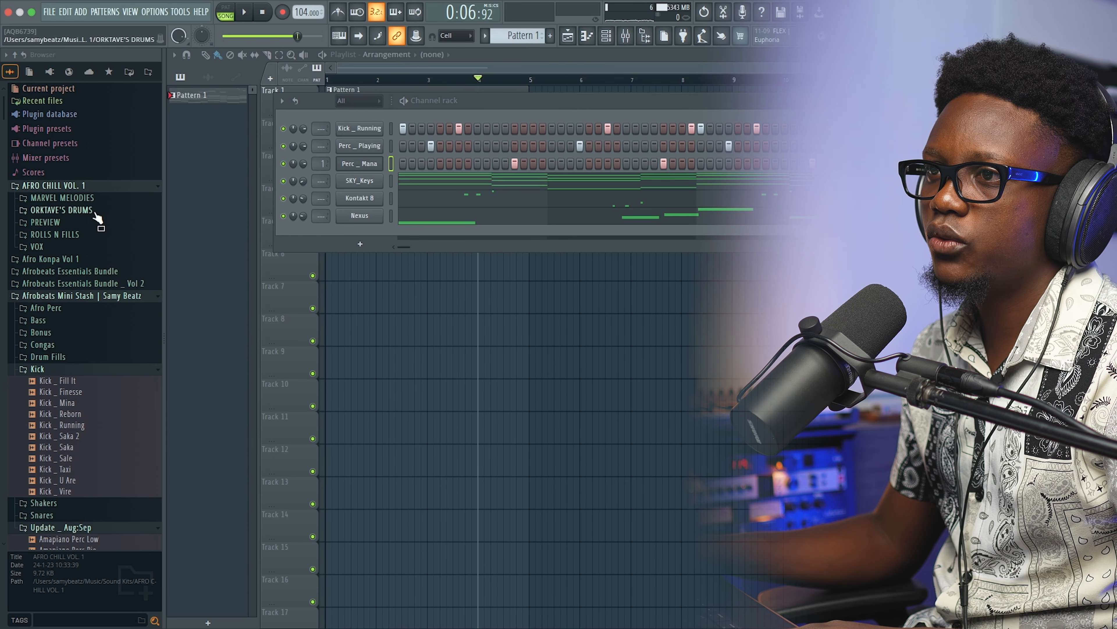
click(61, 212)
click(66, 222)
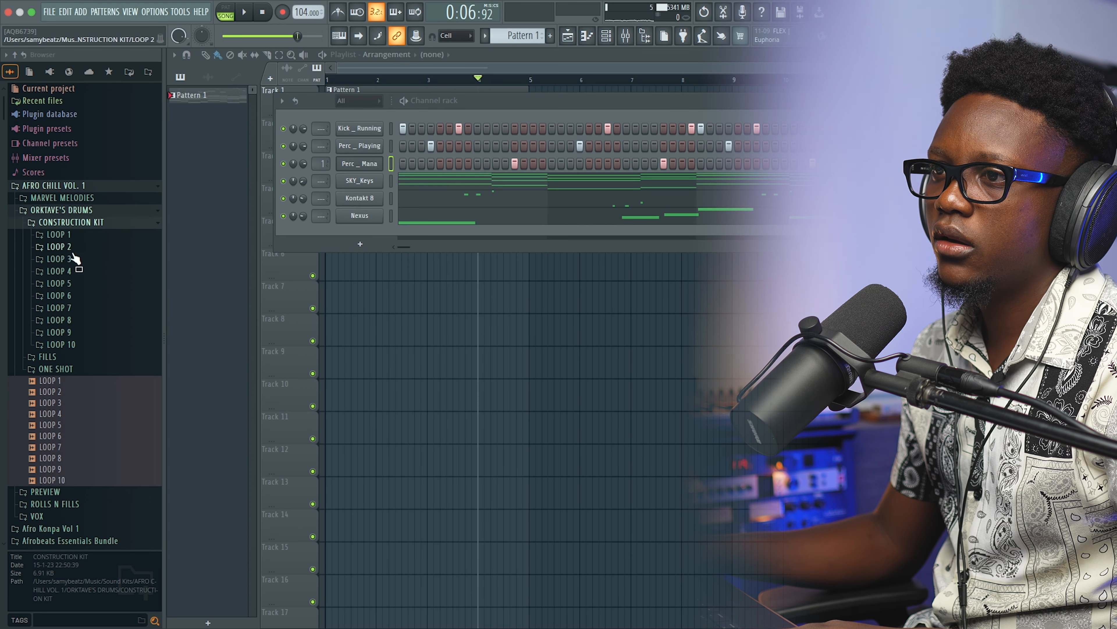
click(73, 240)
- Place the SHAKER loop at bar 1 of Track 2, trim it to the four-bar length of Pattern 1 and play it
drag(68, 279, 337, 132)
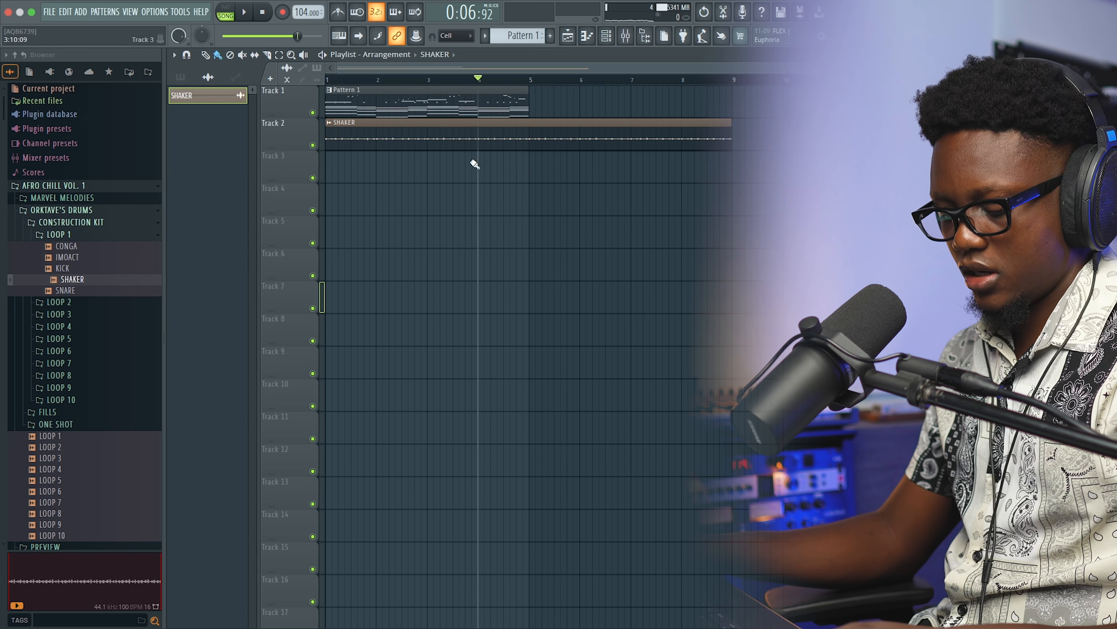
drag(732, 124, 560, 122)
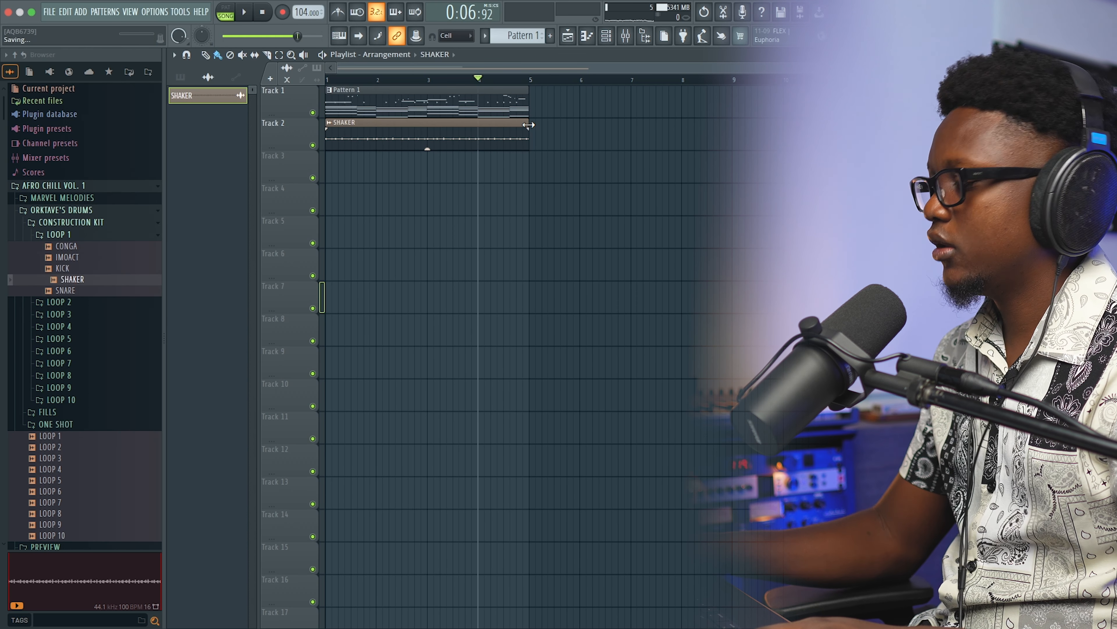
key(space)
key(space)
- Open the Channel rack and set its filter to All so every channel is listed
click(606, 43)
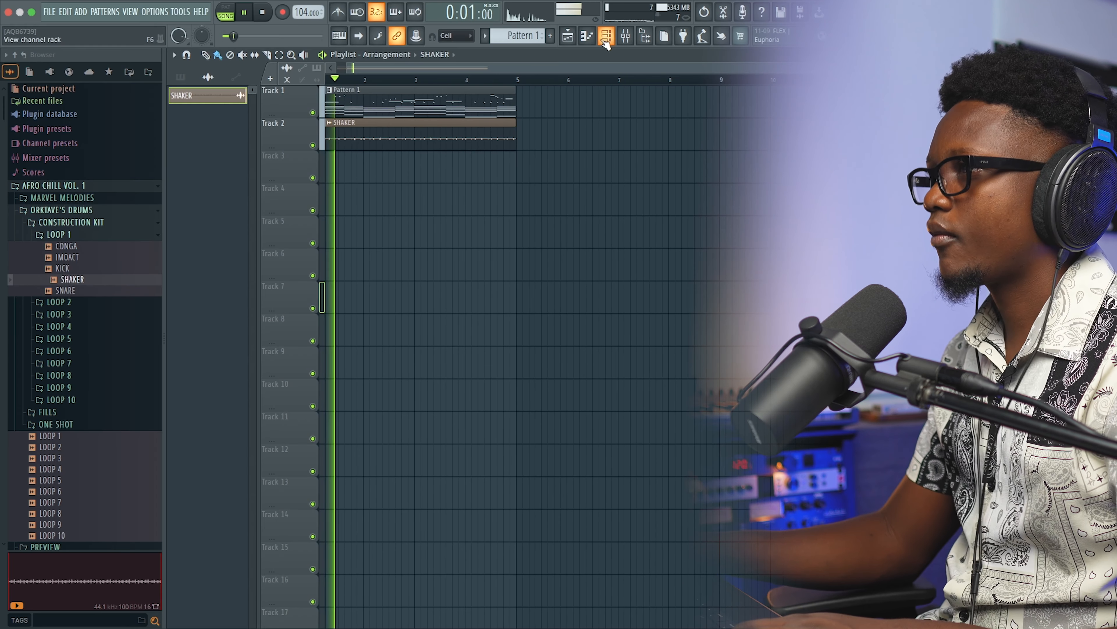
click(360, 103)
click(358, 115)
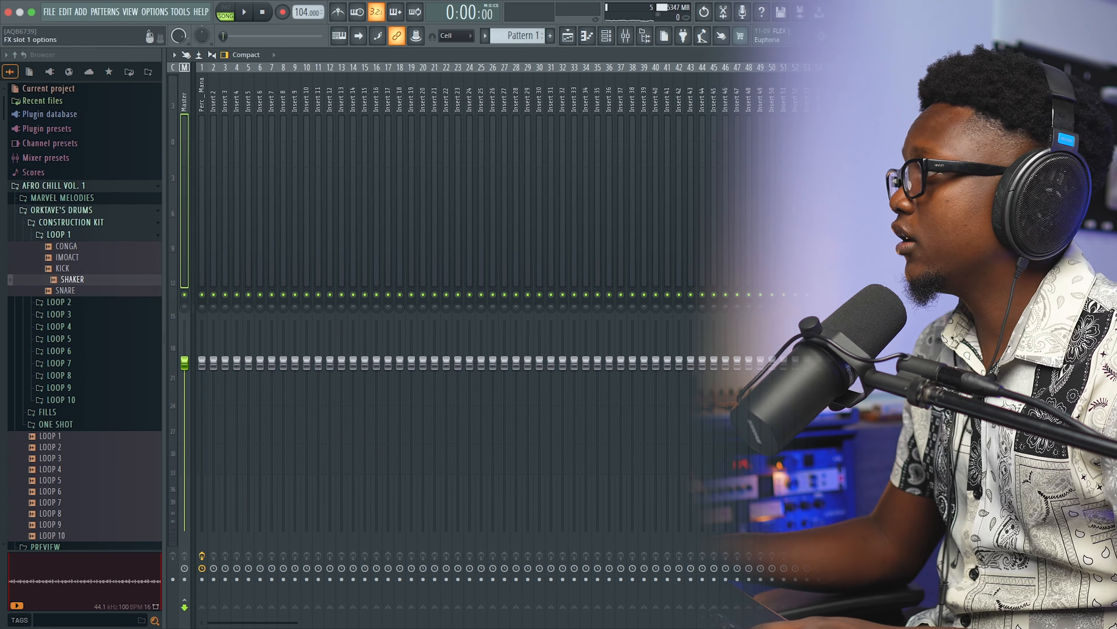
- Load Cradle The God Particle in the first effect slot of the Master and audition the beat through it
click(1012, 94)
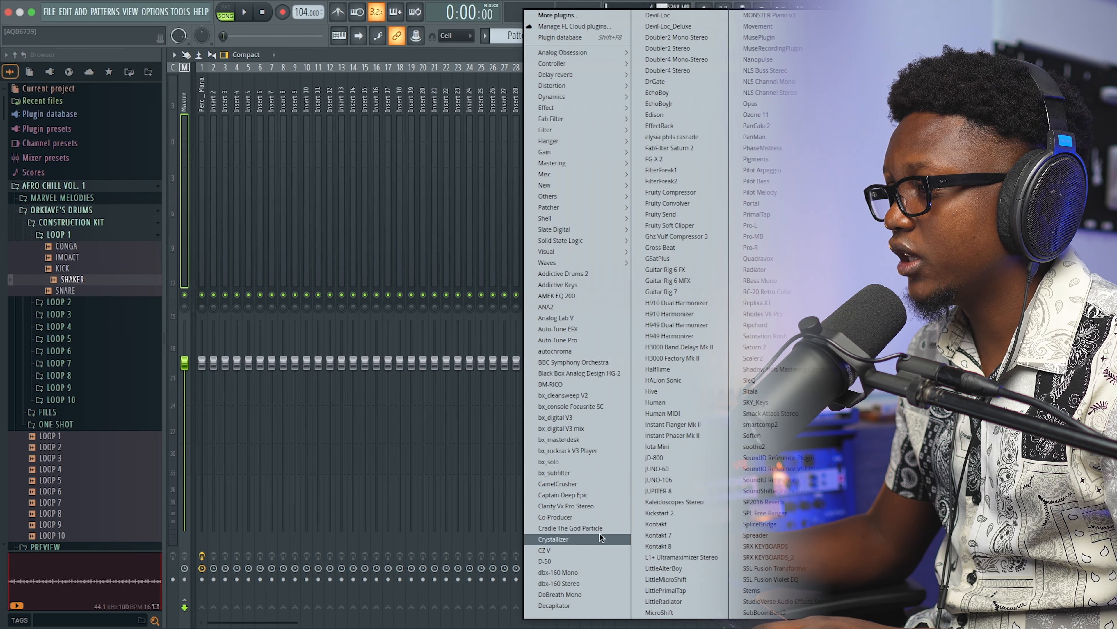
click(593, 530)
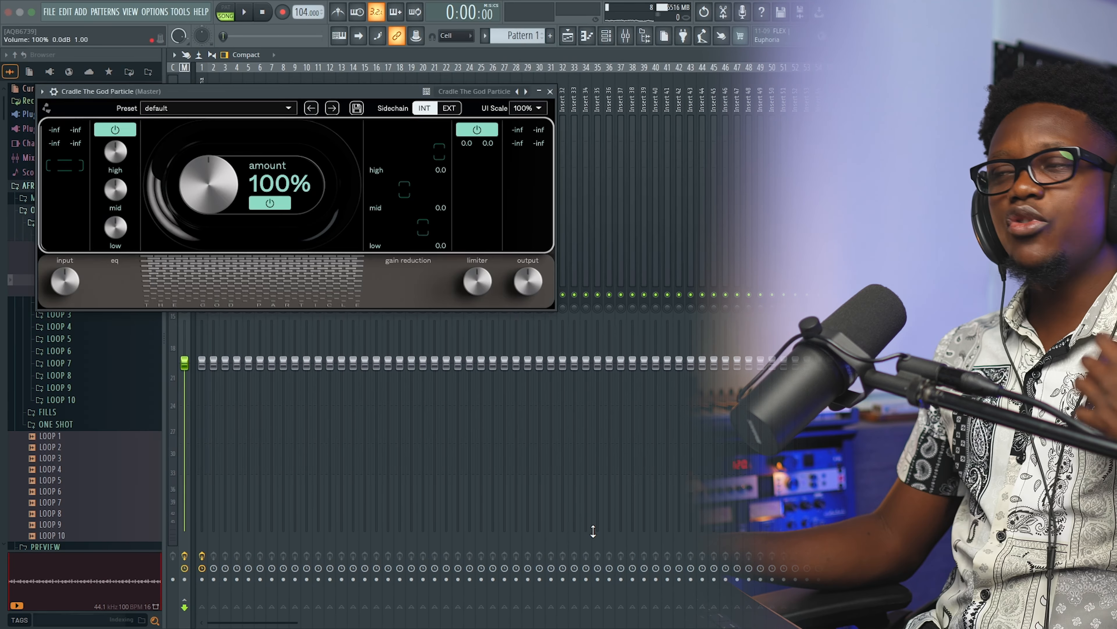
key(space)
click(1108, 55)
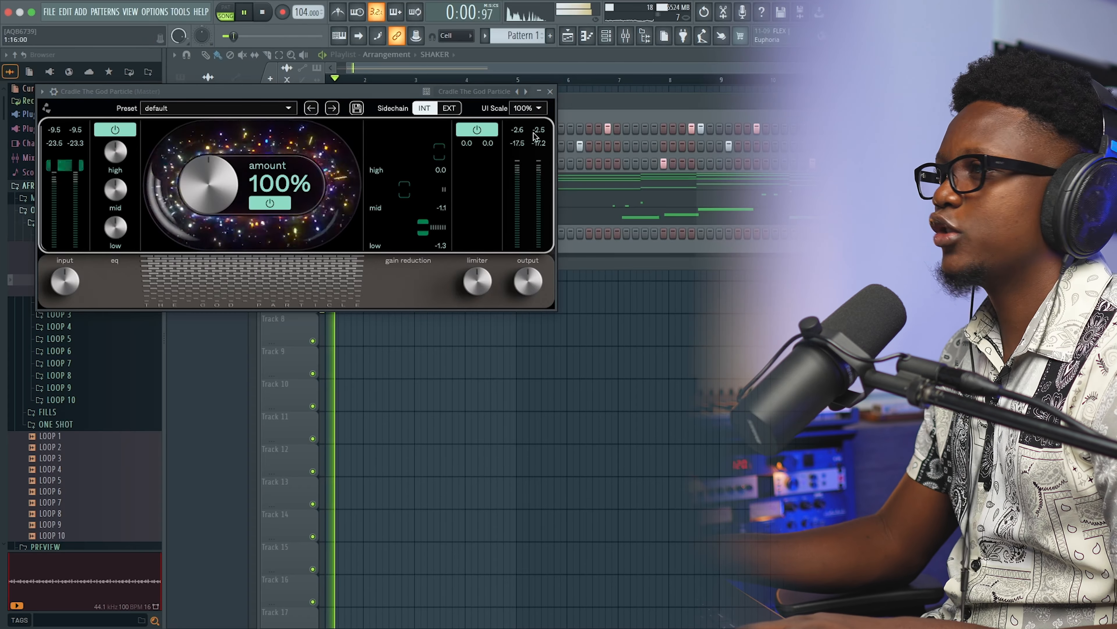
click(550, 92)
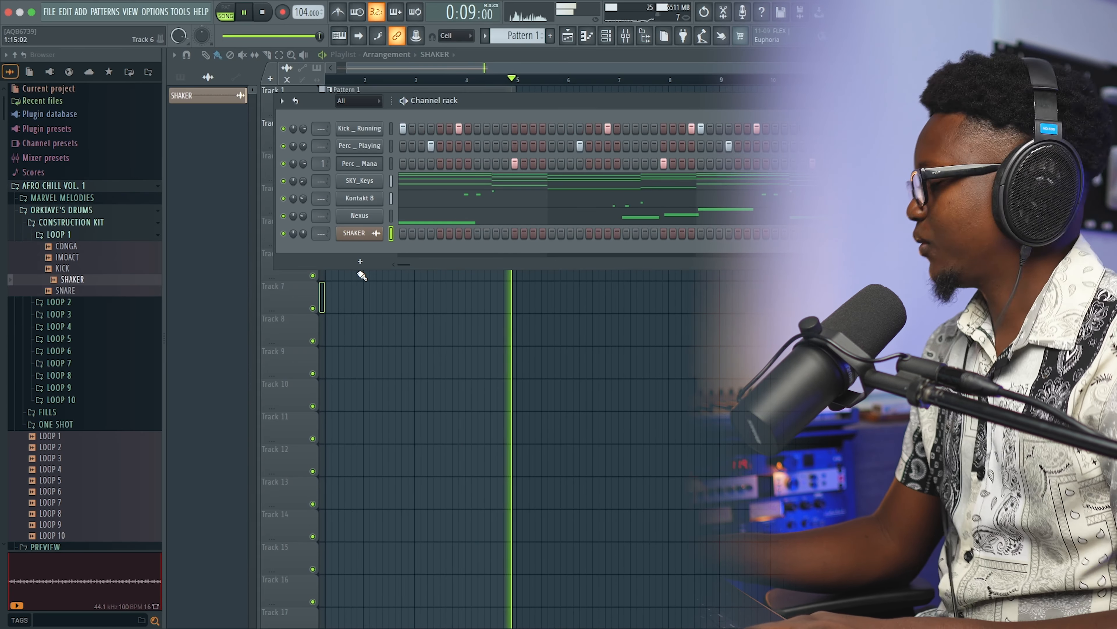
key(space)
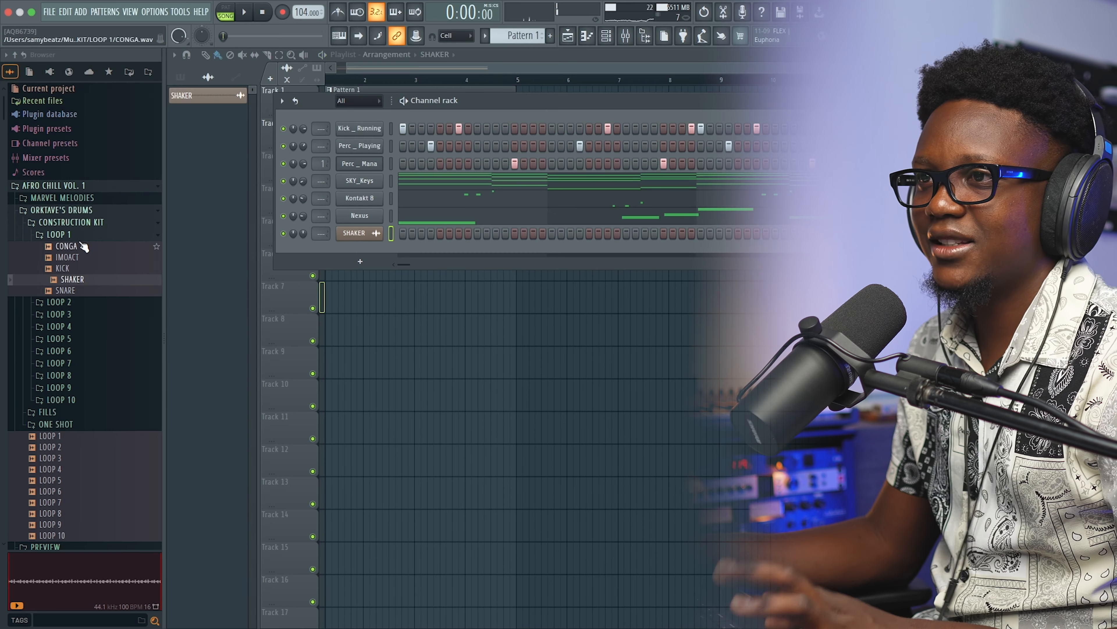
- Preview Conga _ Bobo w from the Afrobeats Mini Stash Congas folder and add it as a new channel below SHAKER
scroll(103, 239, down, 20)
scroll(102, 239, up, 10)
scroll(102, 239, down, 9)
scroll(102, 238, up, 7)
scroll(102, 247, down, 2)
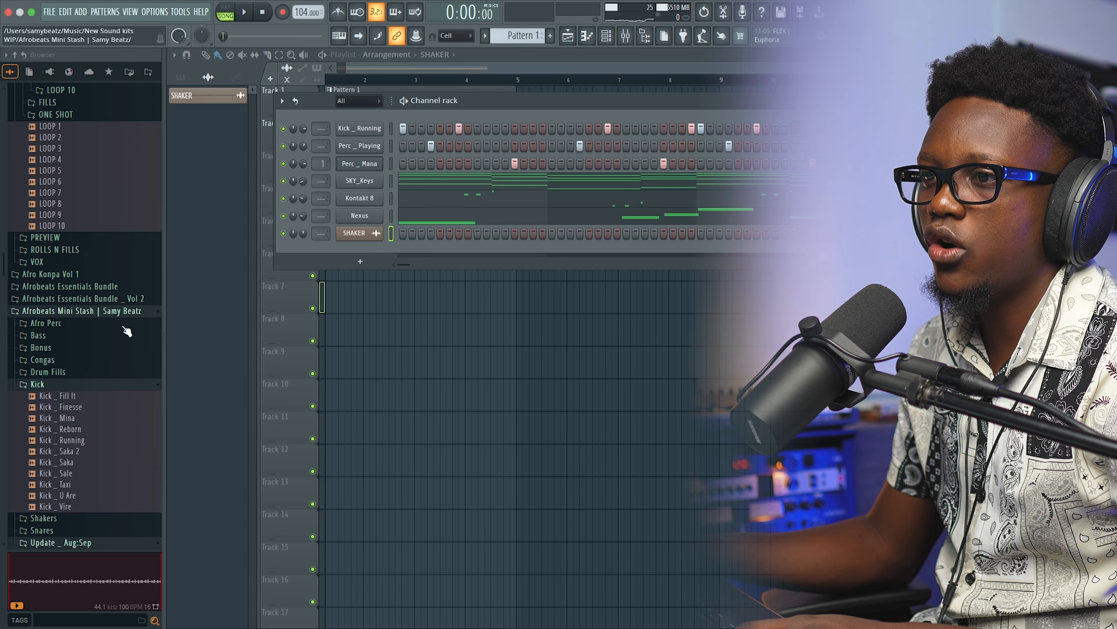
click(52, 359)
scroll(66, 308, down, 8)
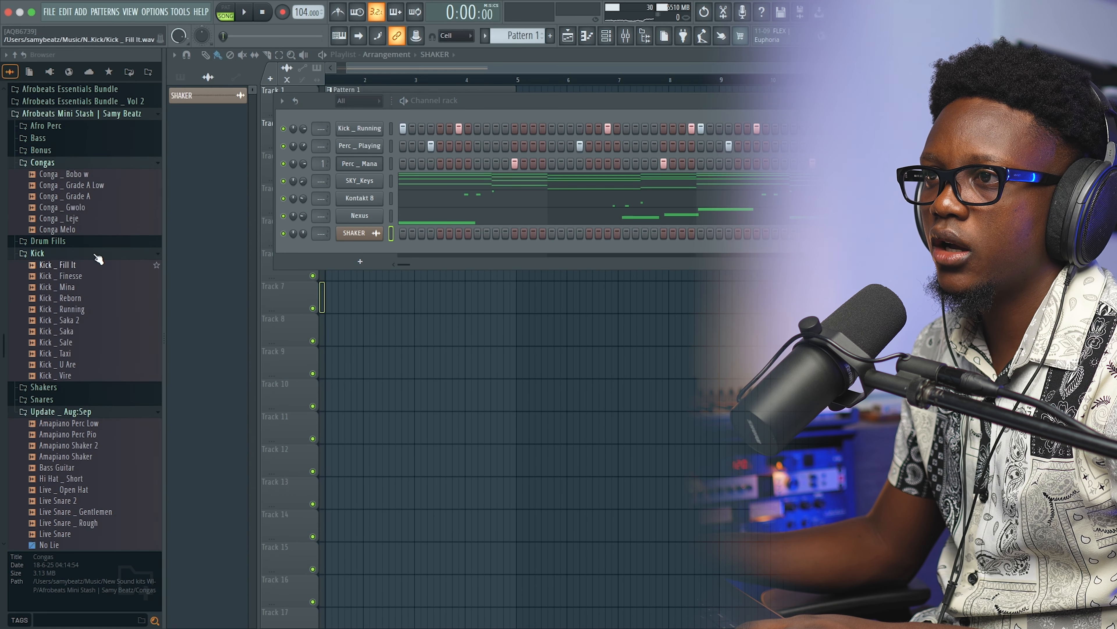
click(87, 173)
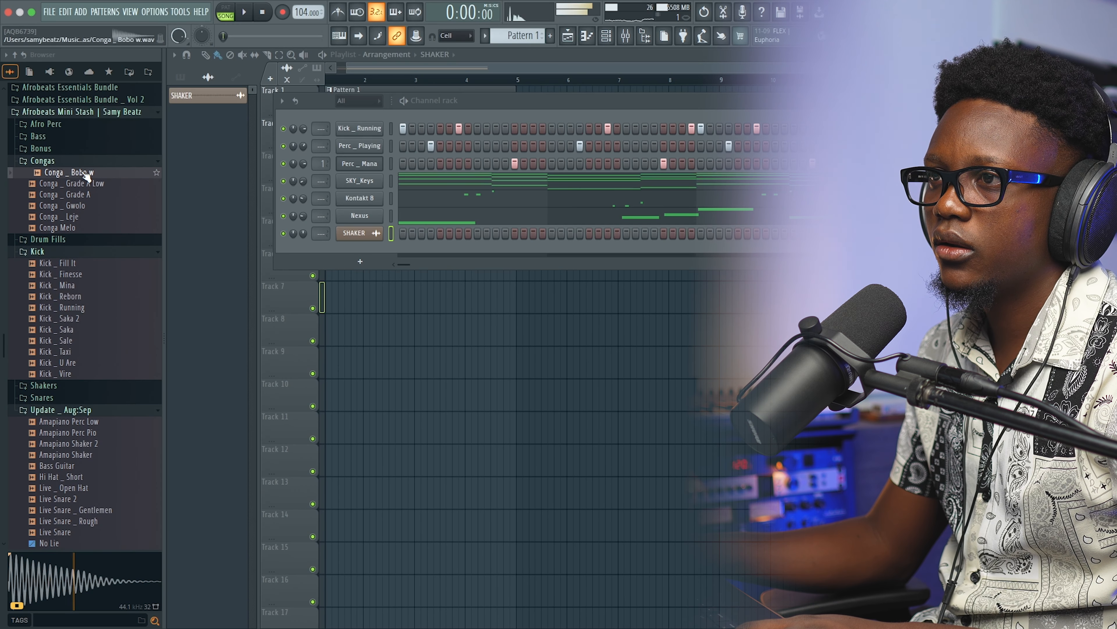
drag(357, 246, 308, 253)
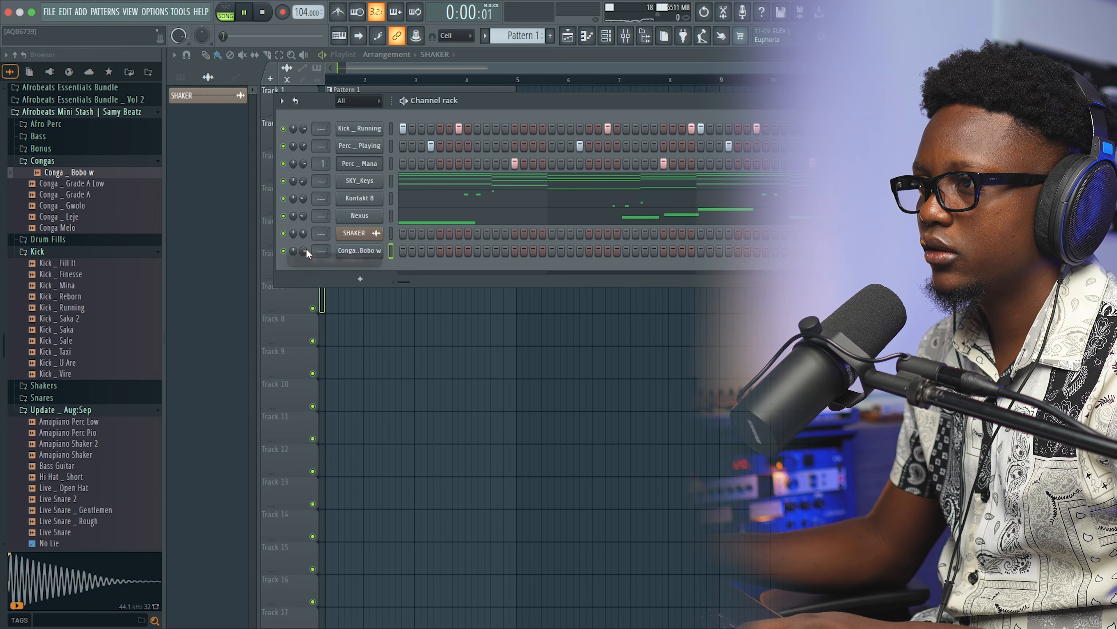
- Draw two very short F5 notes around beat 3 of bar 1 in the Conga _ Bobo w piano roll and audition them
right_click(359, 250)
click(406, 250)
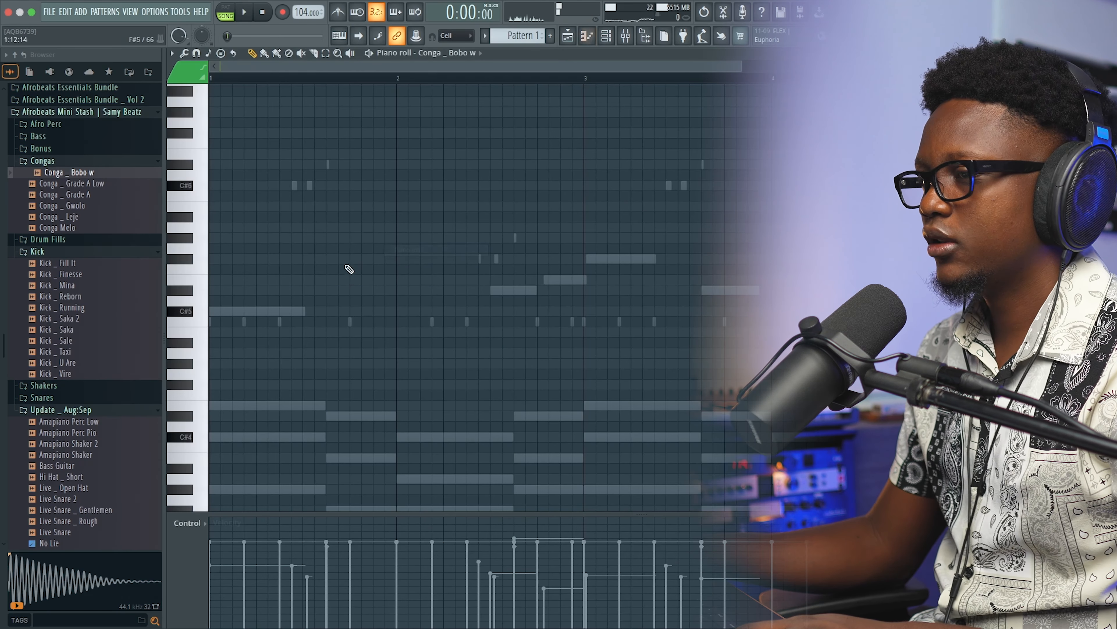
key(space)
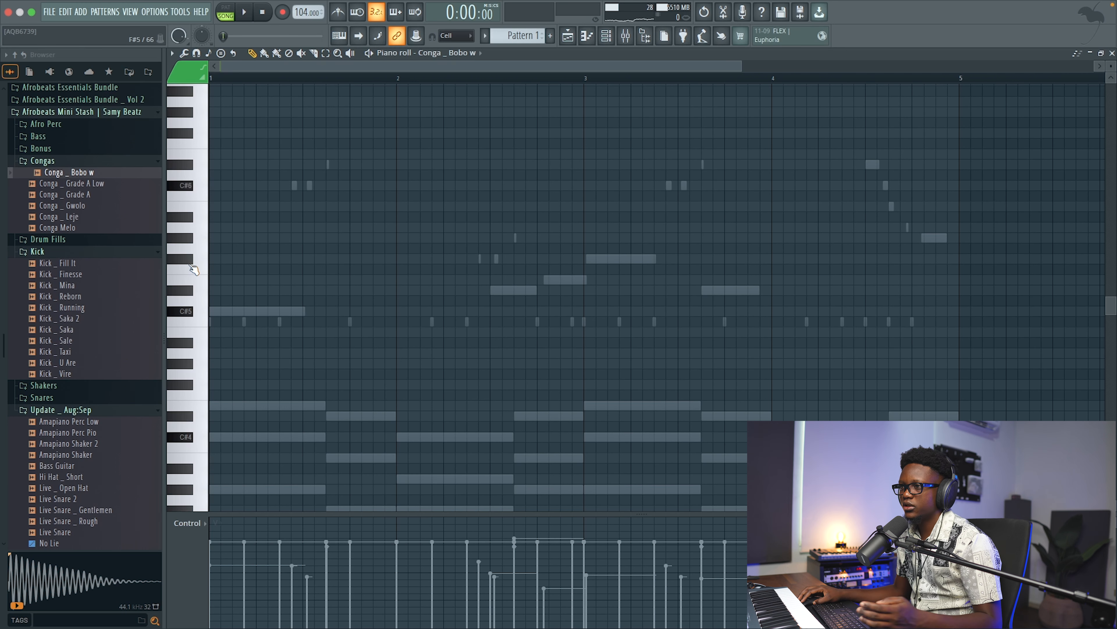
click(292, 269)
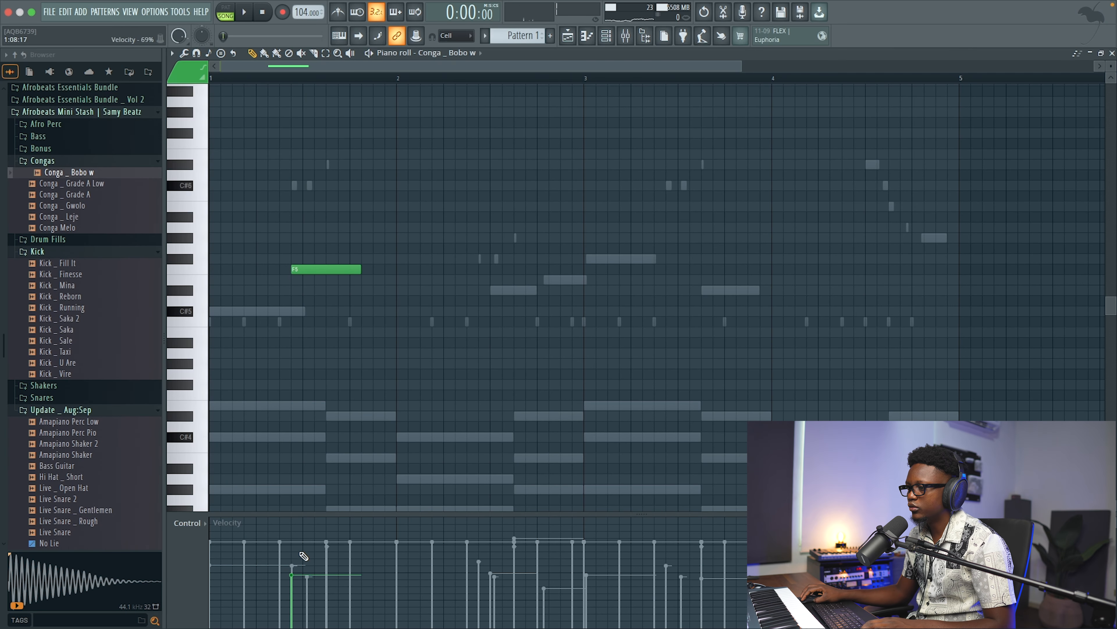
drag(361, 269, 303, 270)
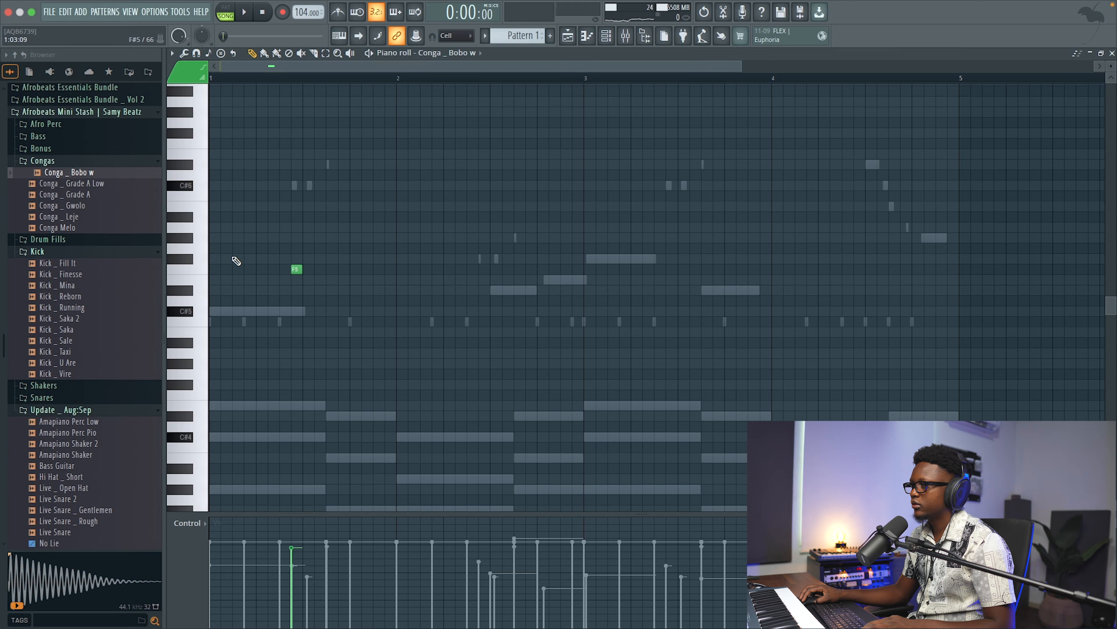
drag(302, 269, 295, 270)
key(space)
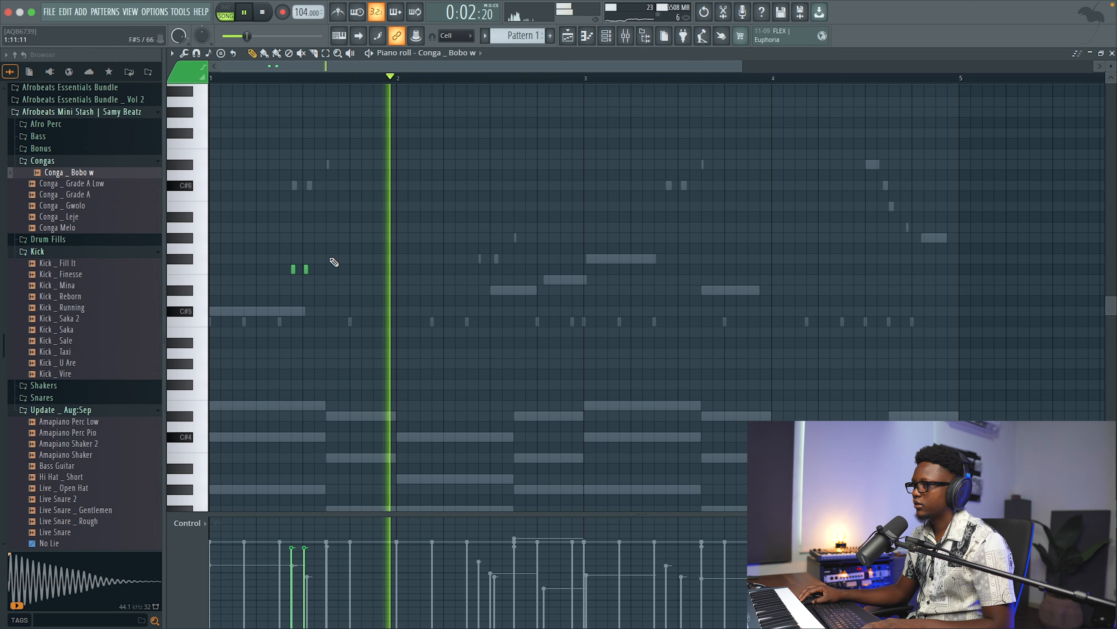
key(space)
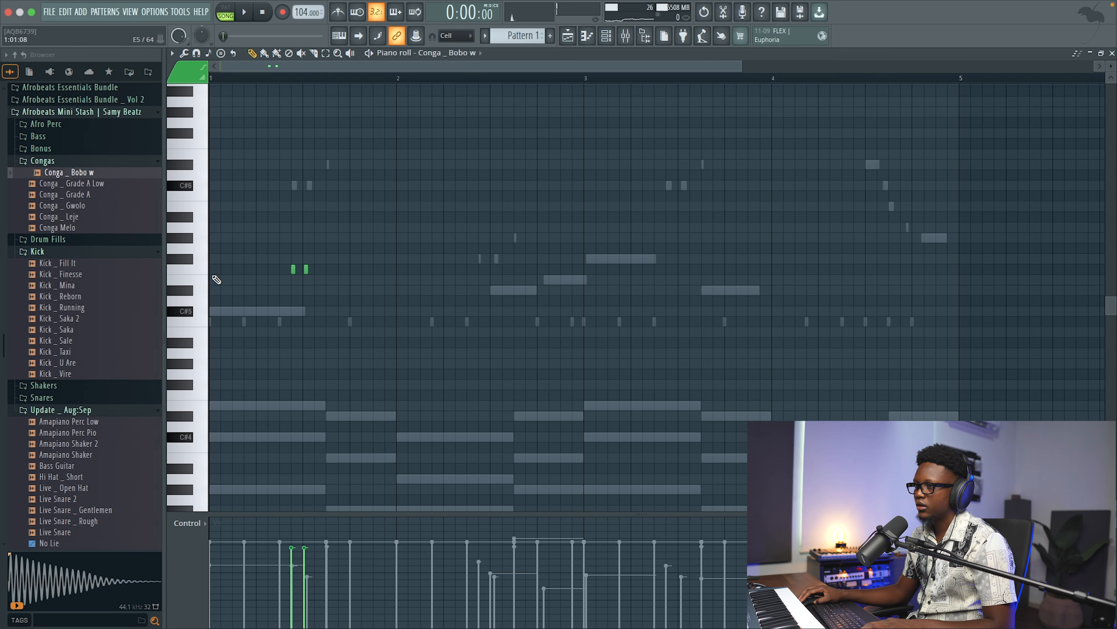
- Raise both conga notes to F#5 and nudge the second one slightly later during playback
key(space)
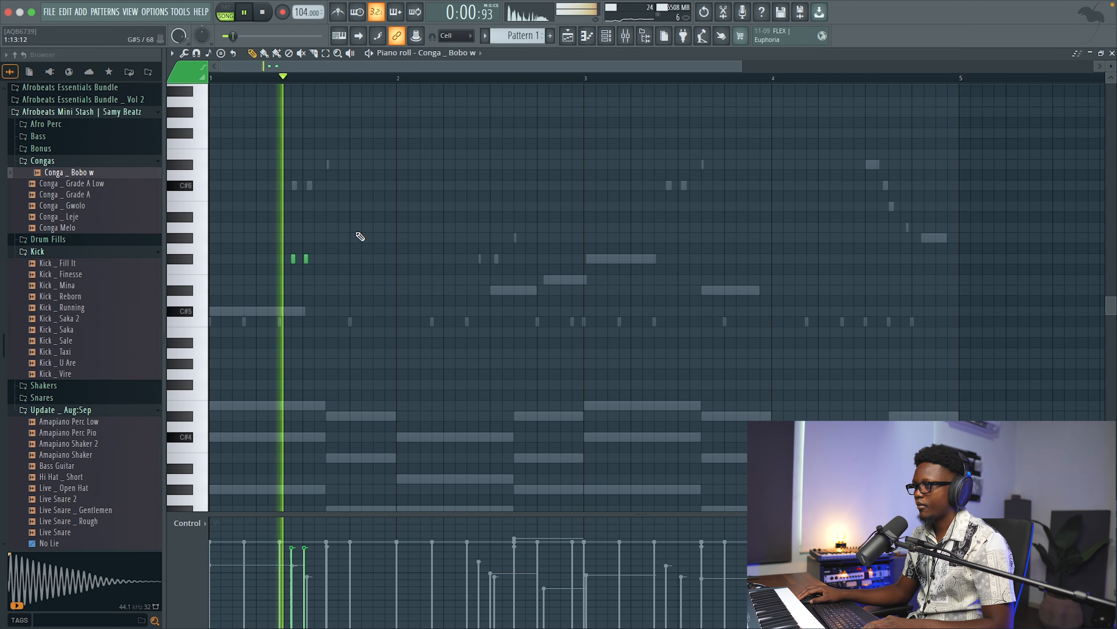
drag(305, 259, 307, 258)
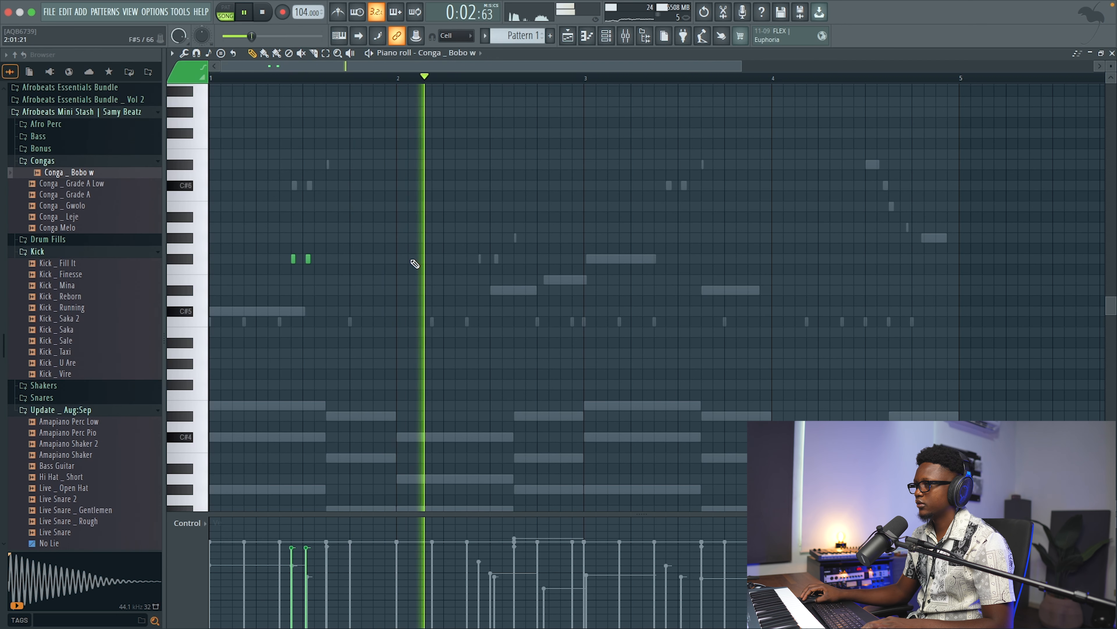
- Repeat the F#5 conga pair at the end of bar 1 and mid bar 2, and duplicate bars 1–2 into bars 3–4
key(space)
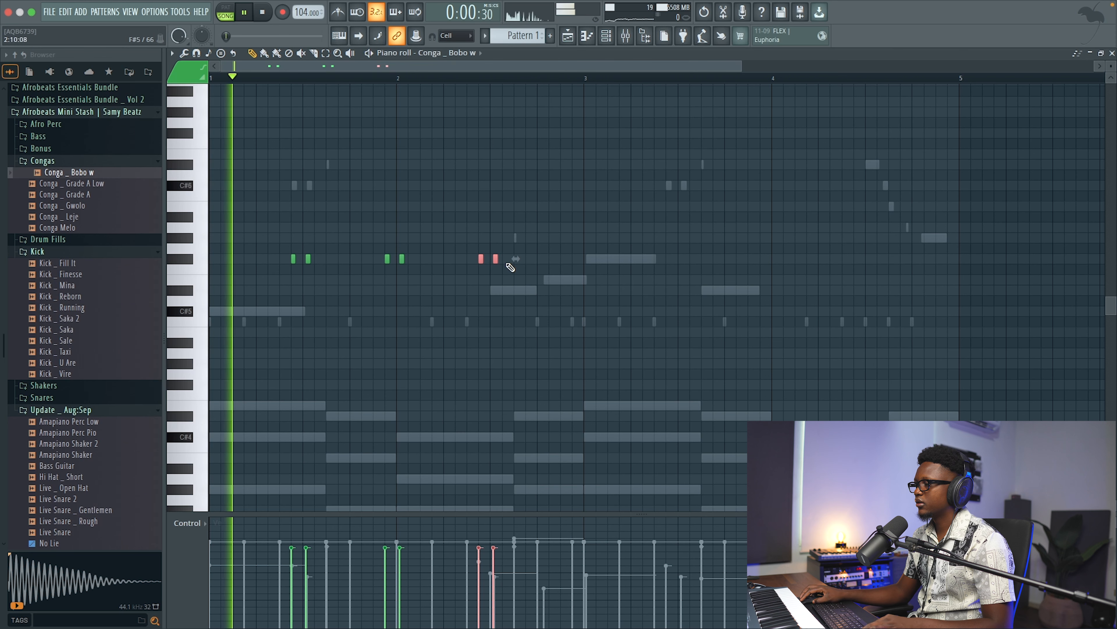
drag(590, 84, 211, 78)
key(ctrl+b)
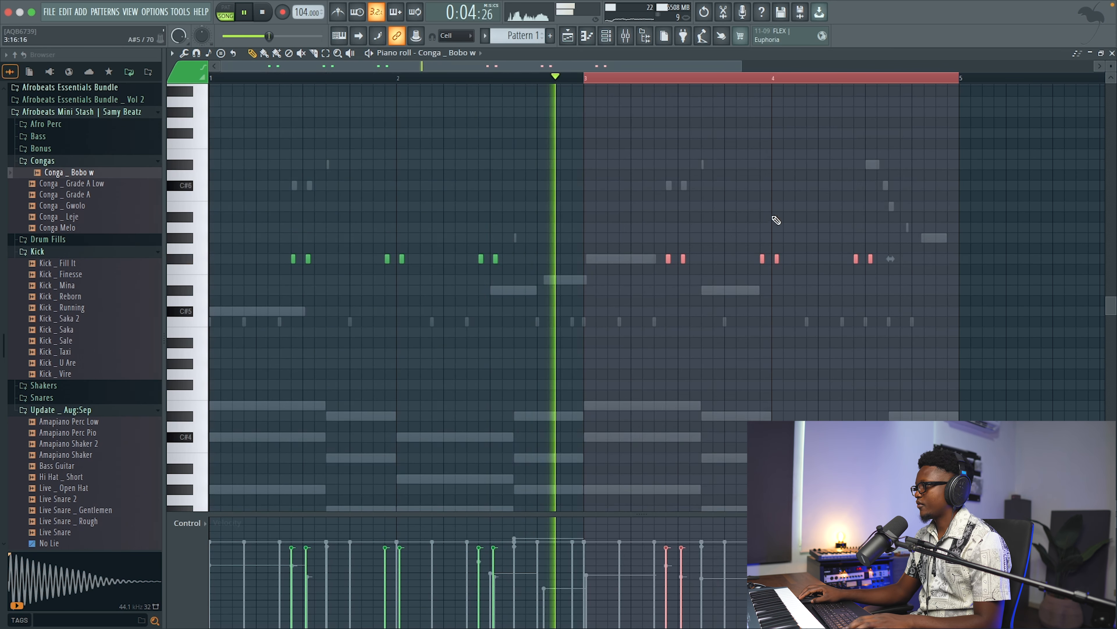
scroll(754, 172, down, 2)
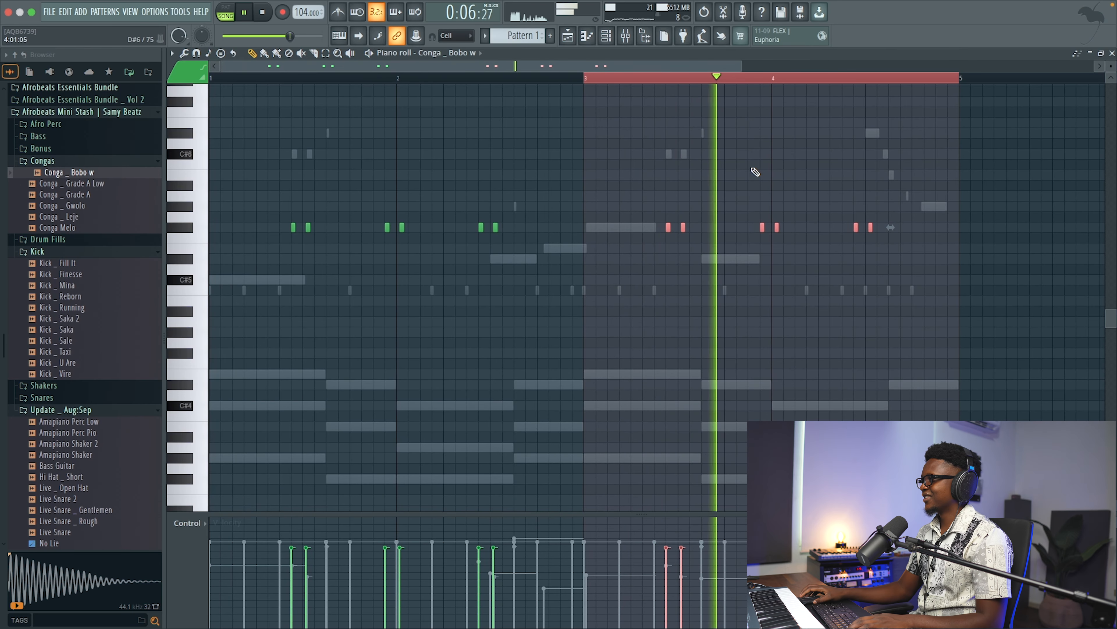
click(1112, 54)
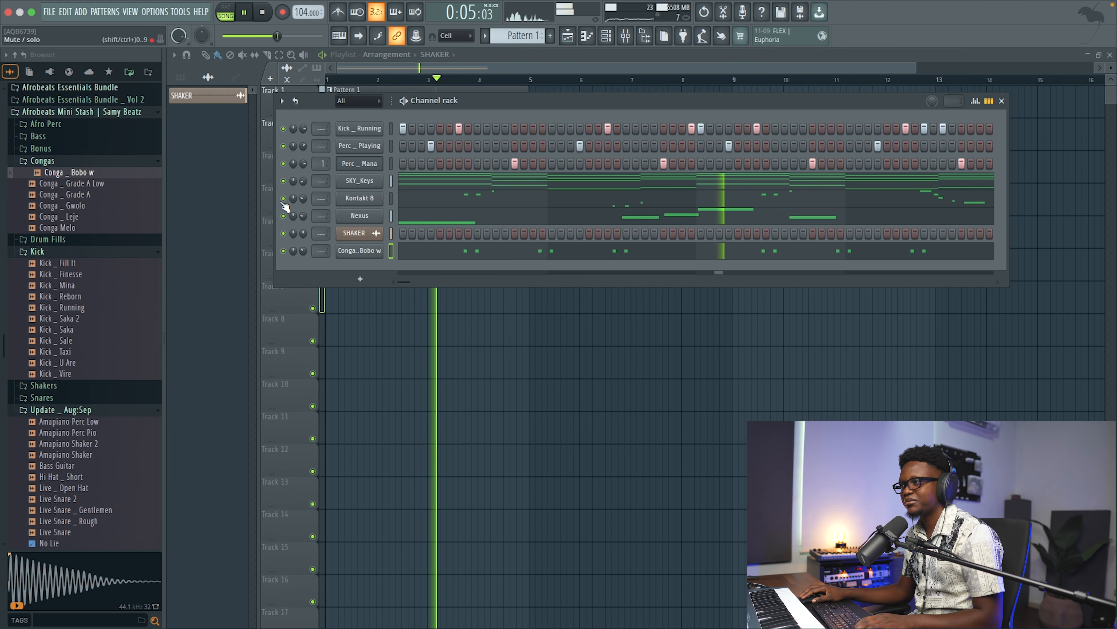
- Open the SKY_Keys instrument and route it to mixer track 2
click(356, 181)
click(99, 139)
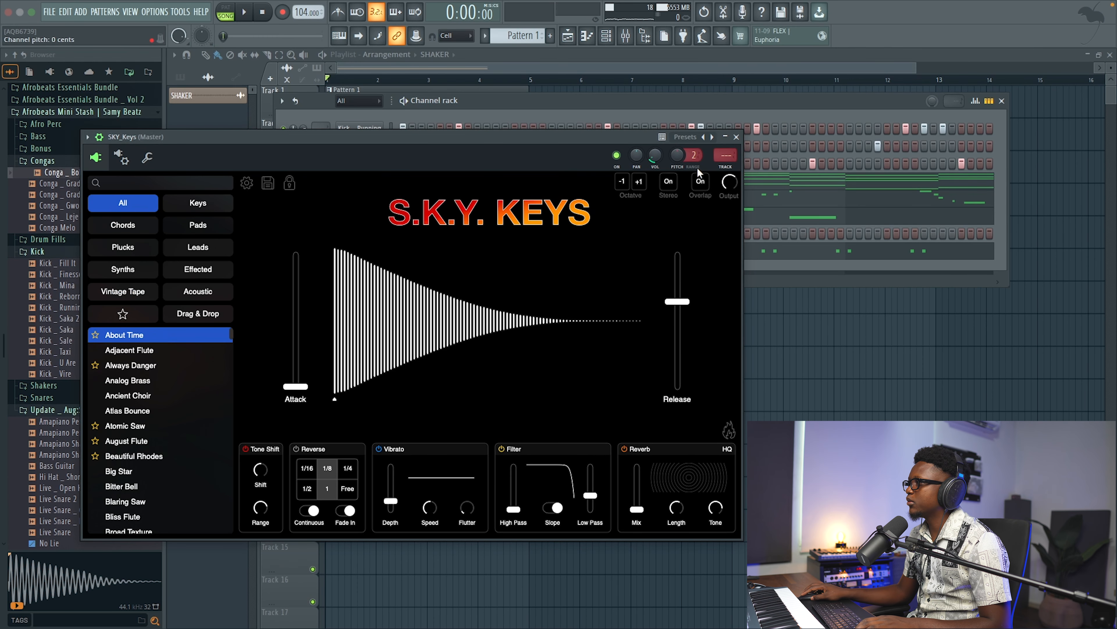
click(718, 168)
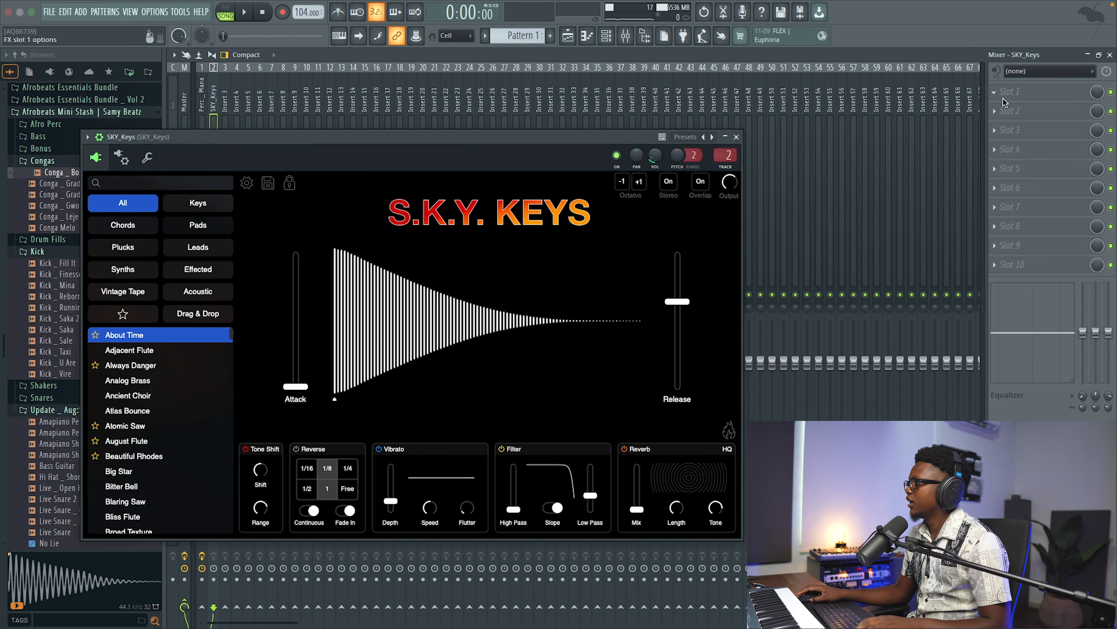
- Load Fruity Parametric EQ 2 in the first effect slot of the SKY_Keys mixer track and close the instrument window
click(1005, 103)
mouse_move(549, 164)
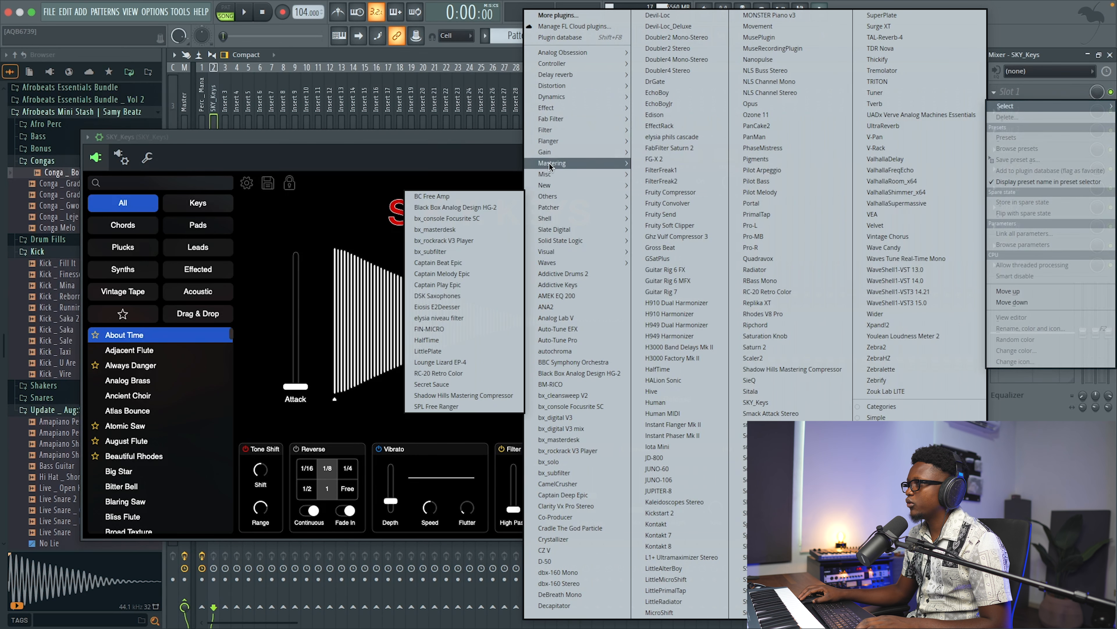
mouse_move(549, 141)
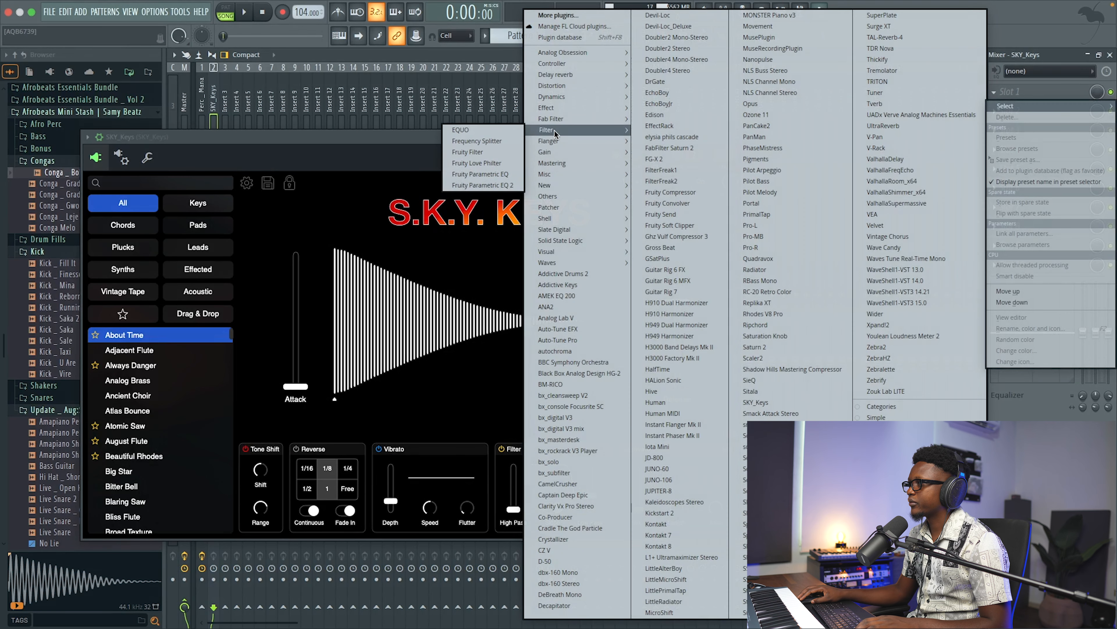
click(497, 185)
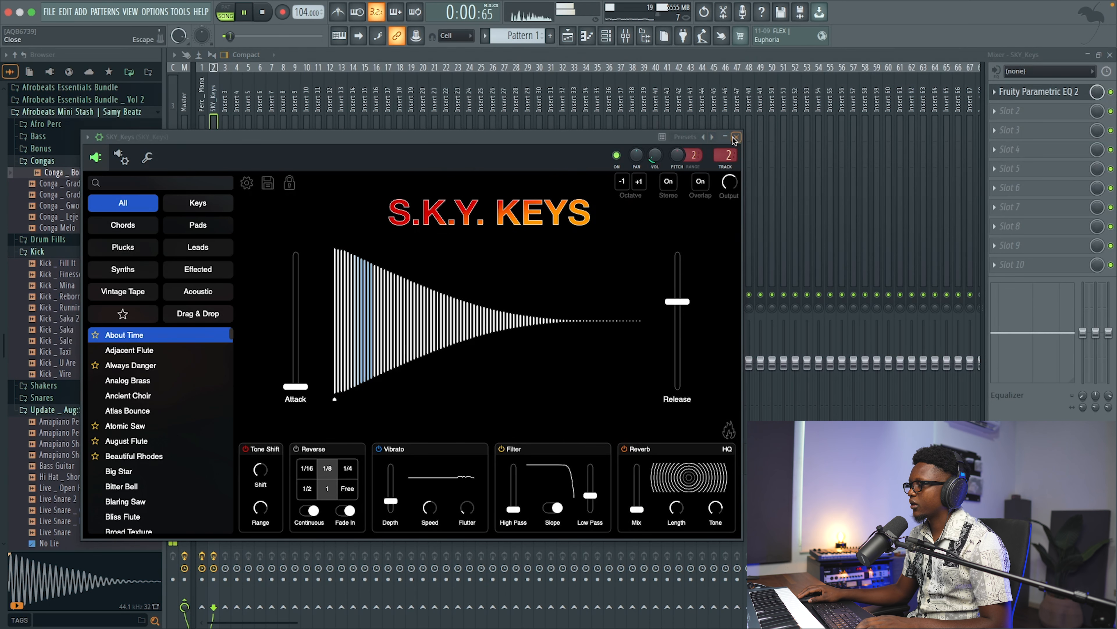
click(736, 137)
- Make EQ band 1 a high-pass filter at about 127 Hz during playback, and close the EQ and mixer
drag(590, 215, 589, 222)
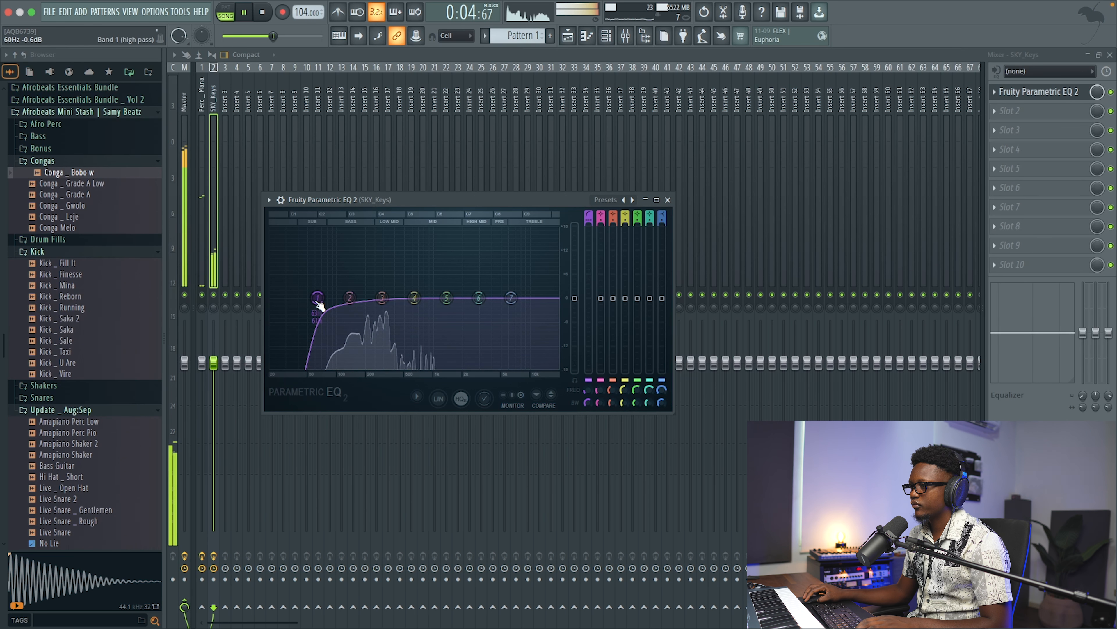
drag(318, 298, 348, 298)
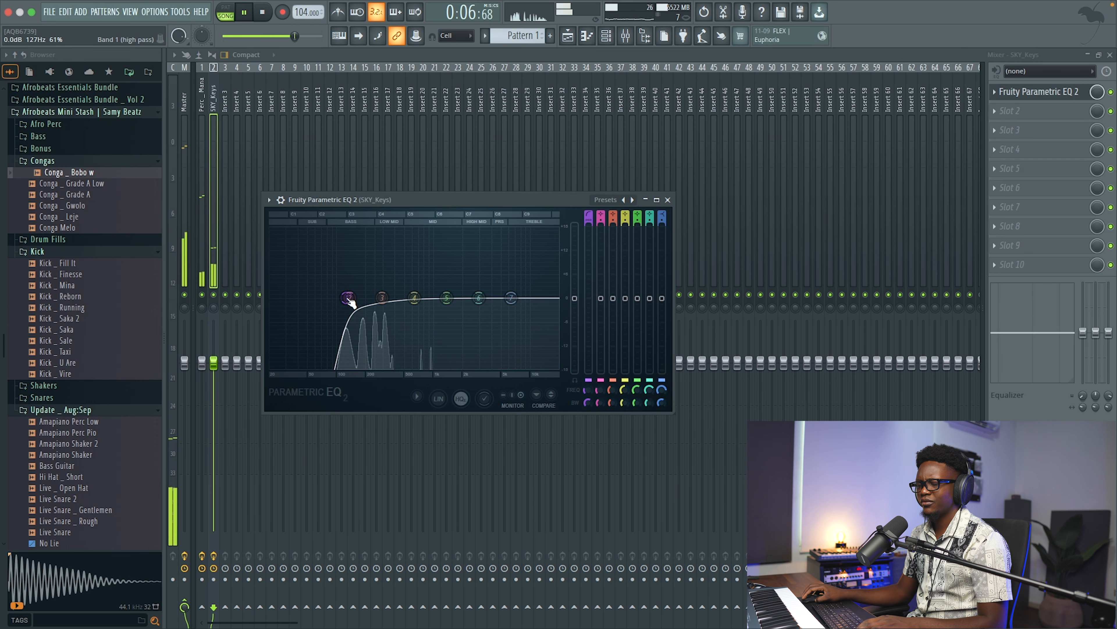
click(667, 200)
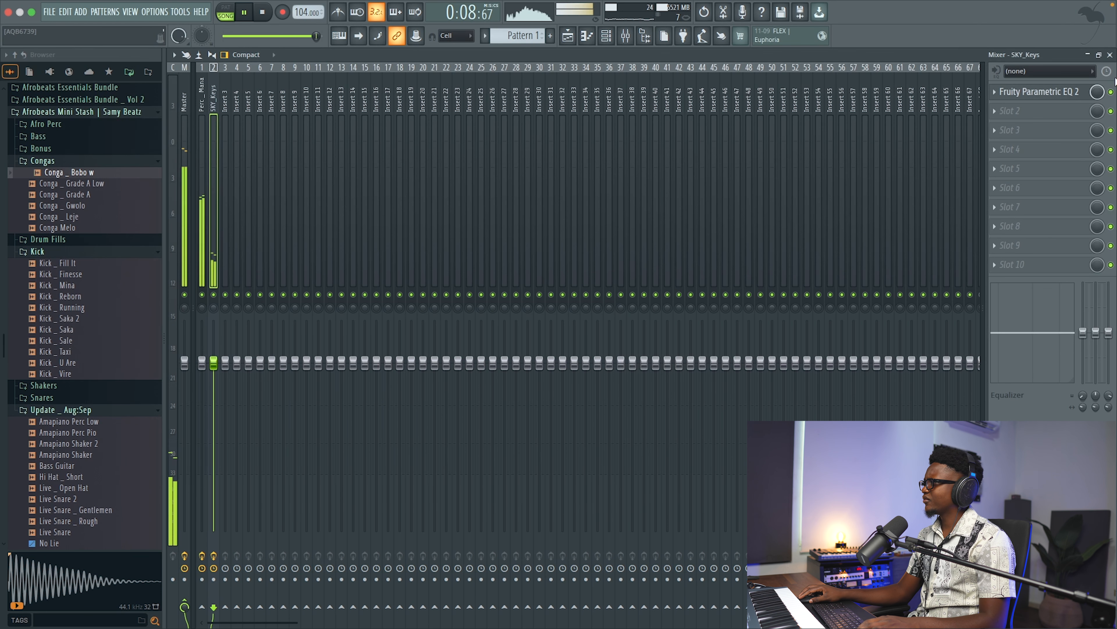
click(1111, 55)
key(space)
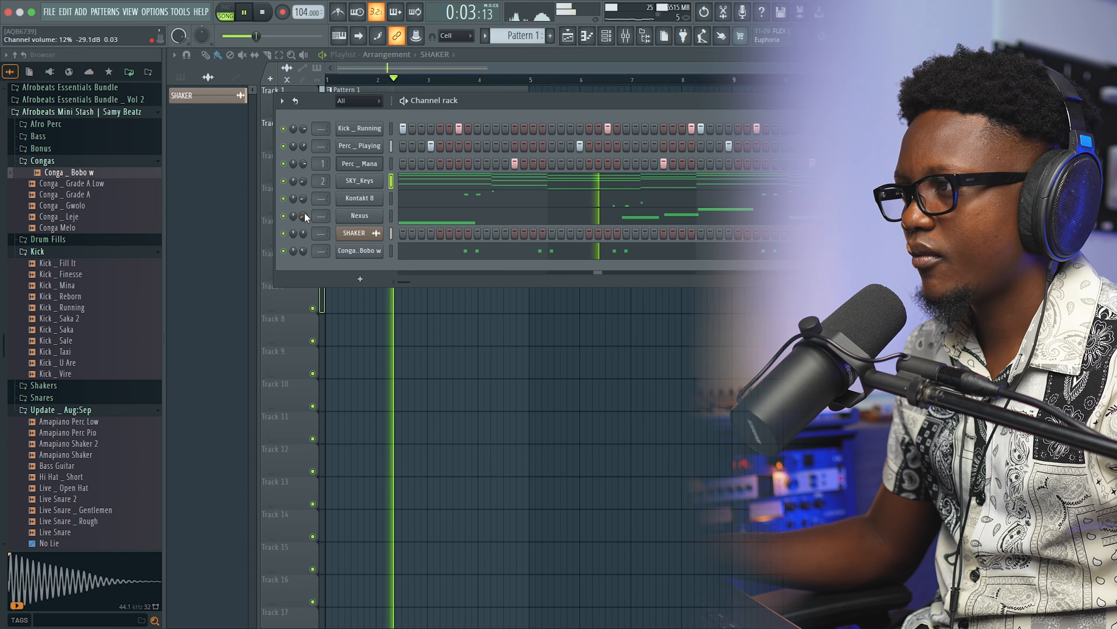
- Lower the conga channel's volume and move the channel up to sit directly below Perc _ Playing
drag(304, 251, 303, 265)
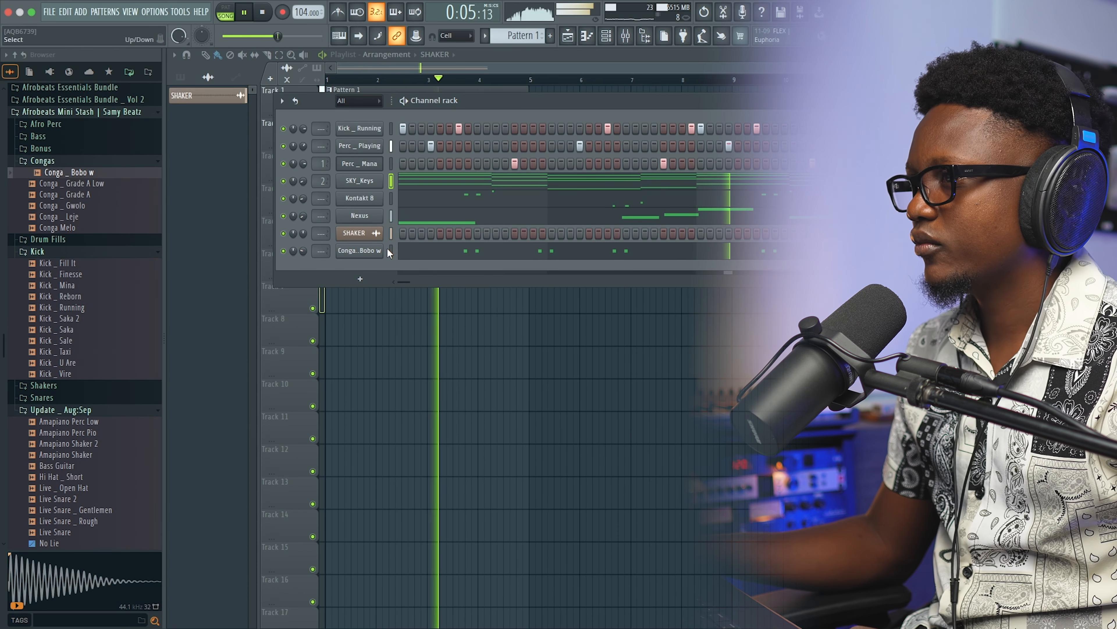
click(390, 251)
key(alt+Up)
key(alt+Up)
key(alt+Up)
key(alt+Up)
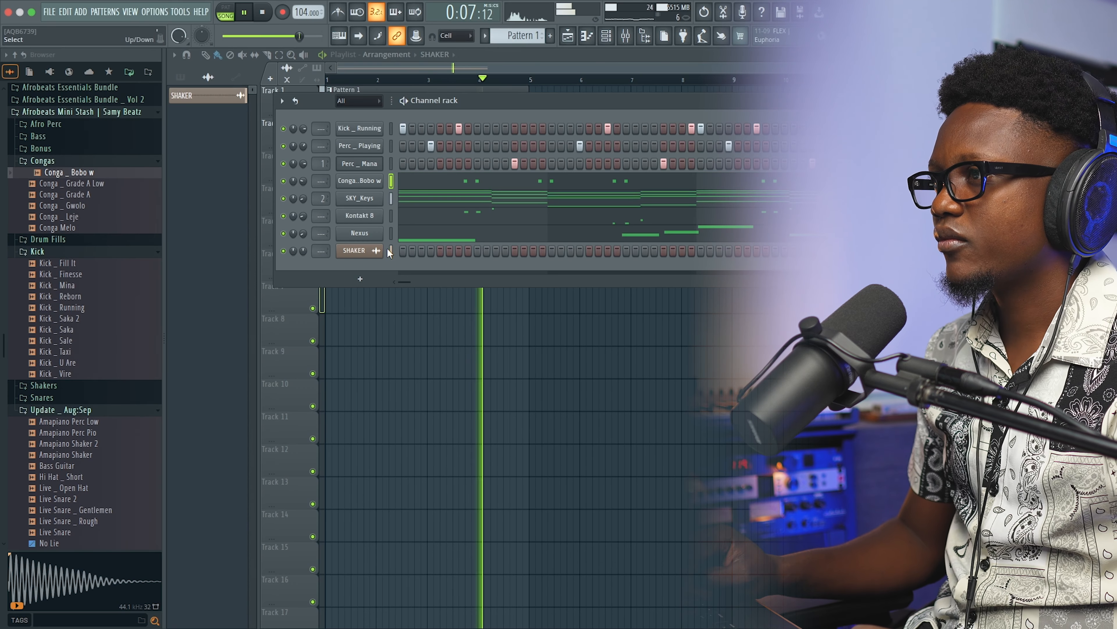
key(alt+Up)
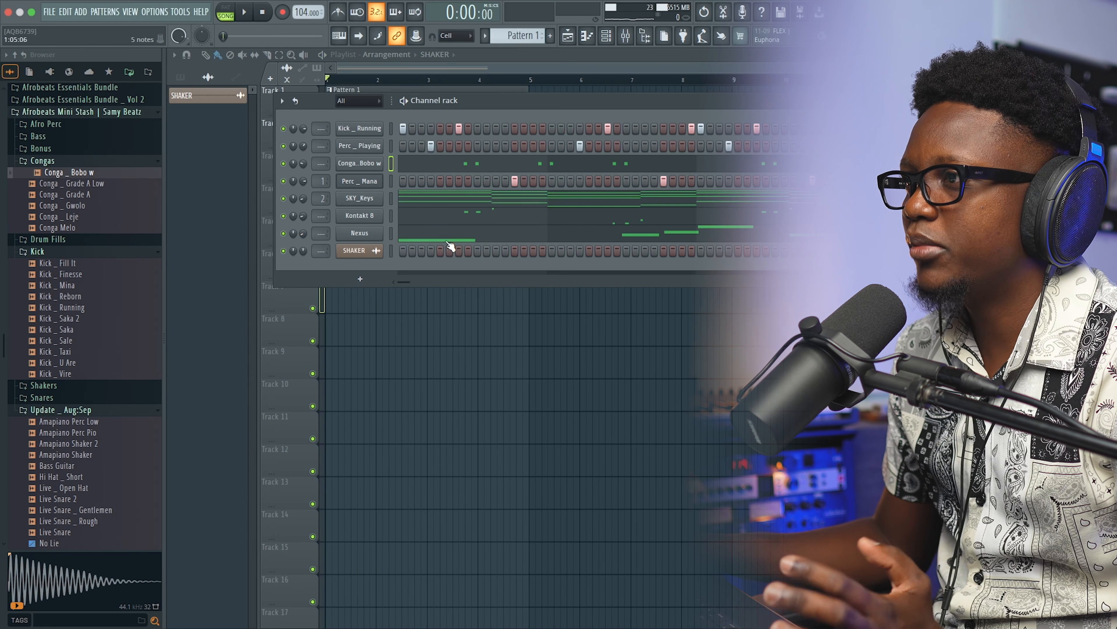
- Clone the SKY_Keys channel, load the Key _ Bass preset in the clone, and undo the accidental Perc _ Mana routing change
right_click(372, 197)
click(416, 323)
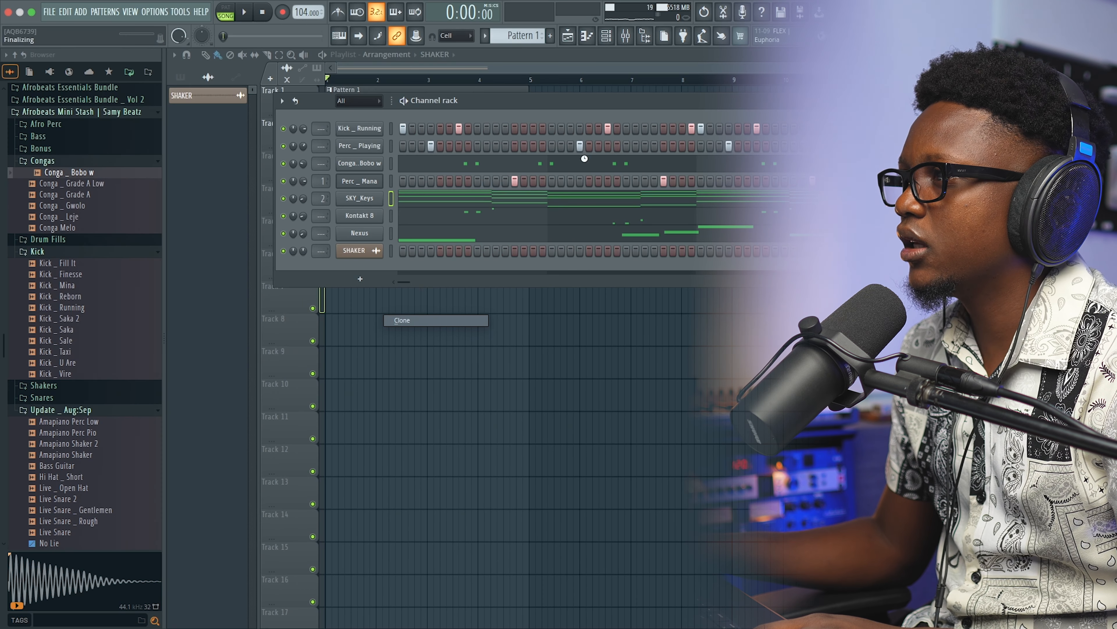
click(719, 152)
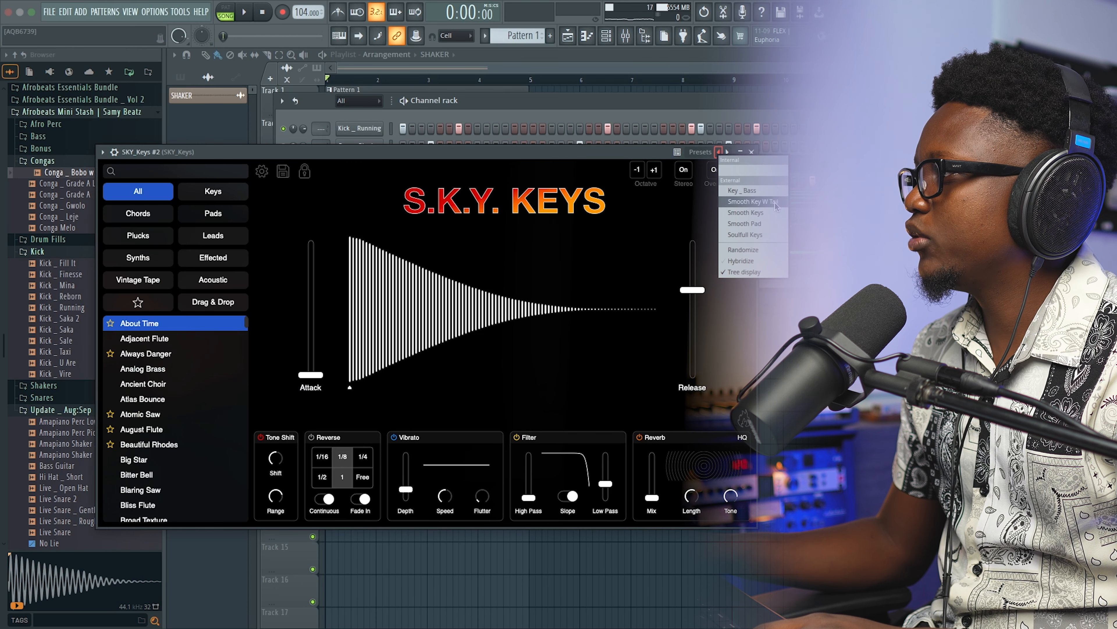
click(755, 191)
click(752, 152)
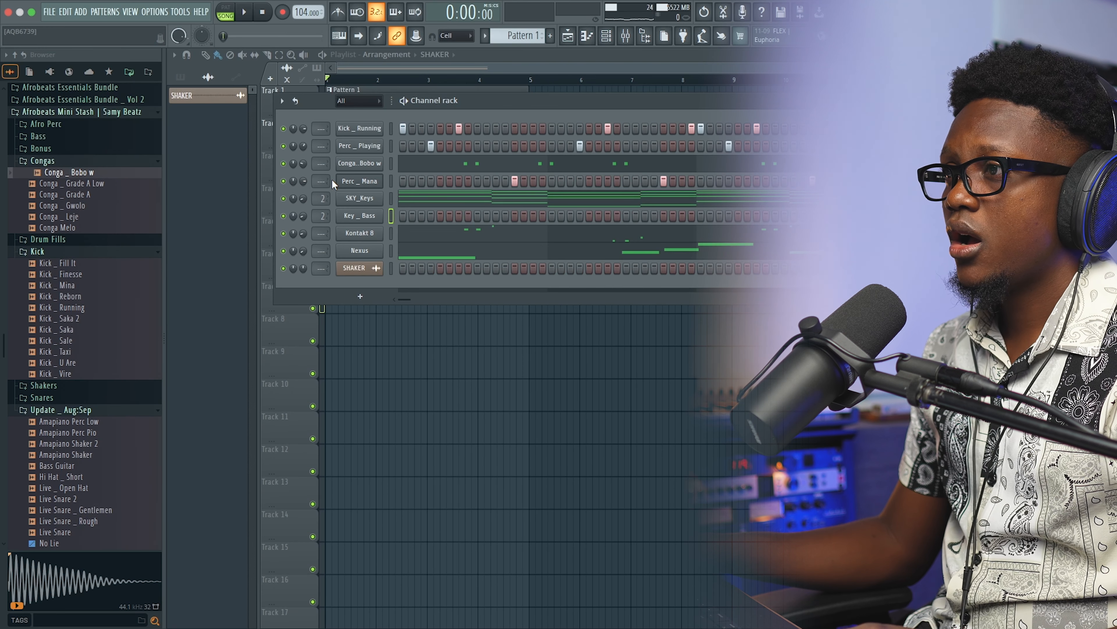
key(ctrl+z)
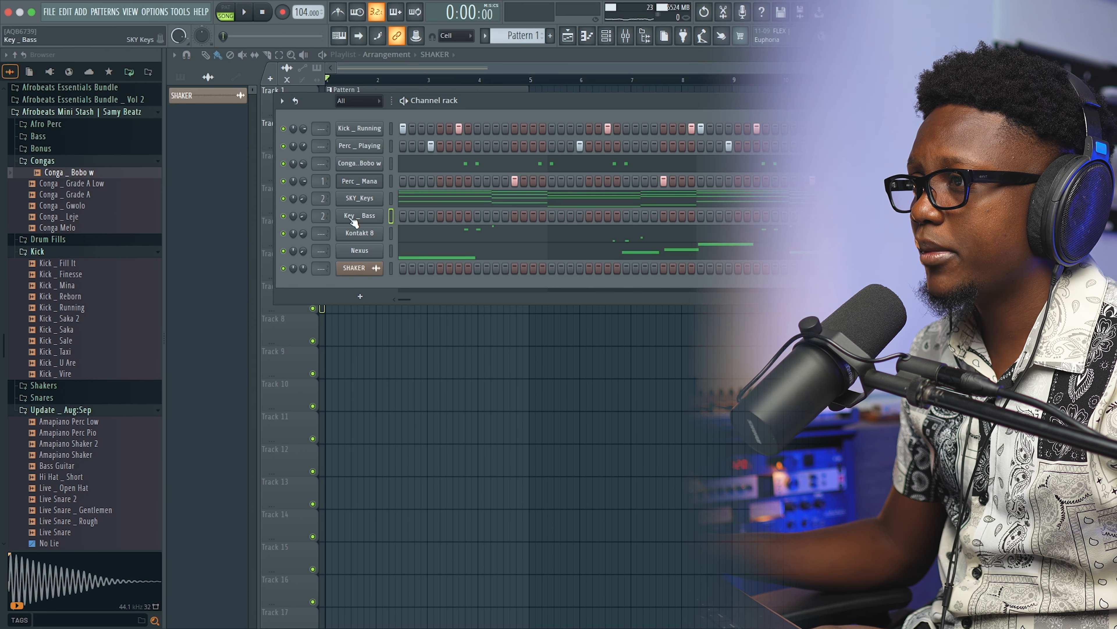
- In the Key _ Bass piano roll, draw a three-step C#2 at the start of bar 1 followed by a three-step C1, and audition them
right_click(370, 220)
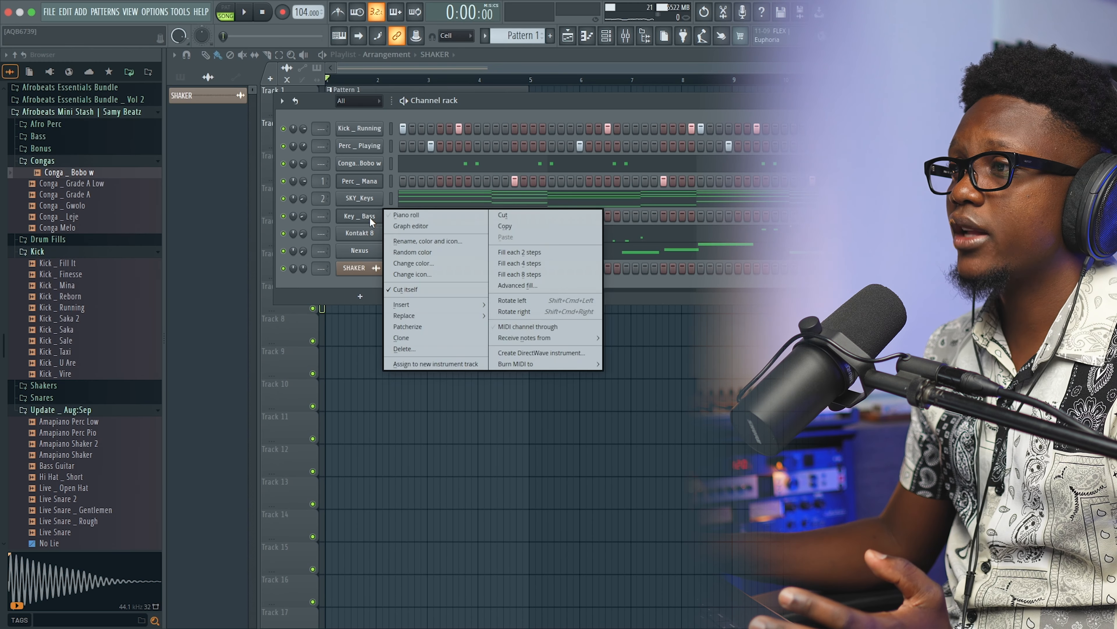
click(407, 215)
scroll(307, 269, down, 5)
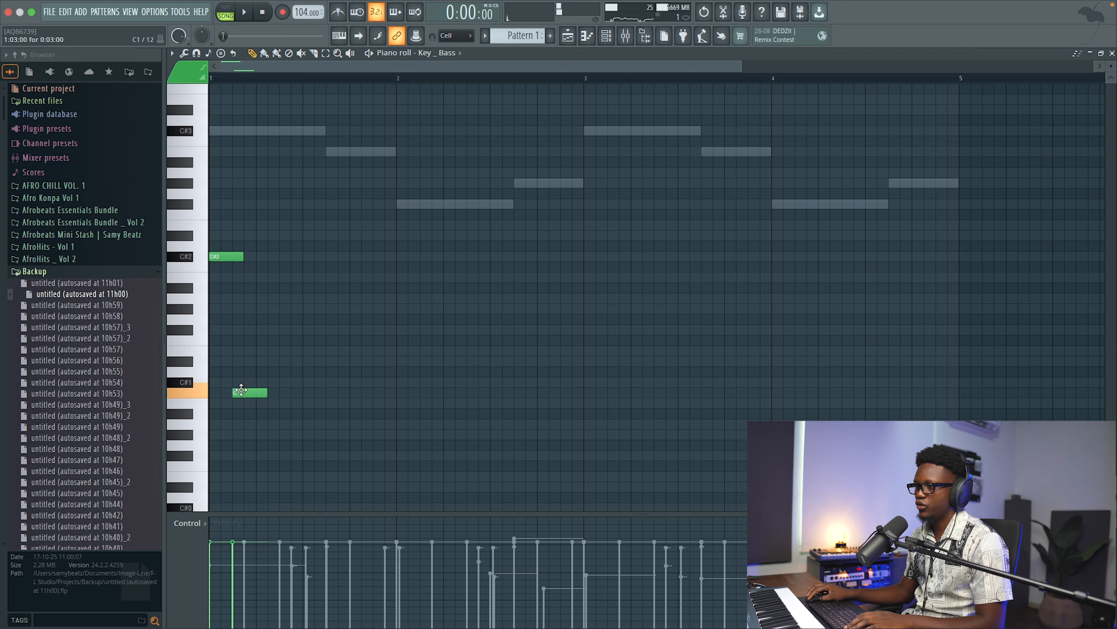
key(space)
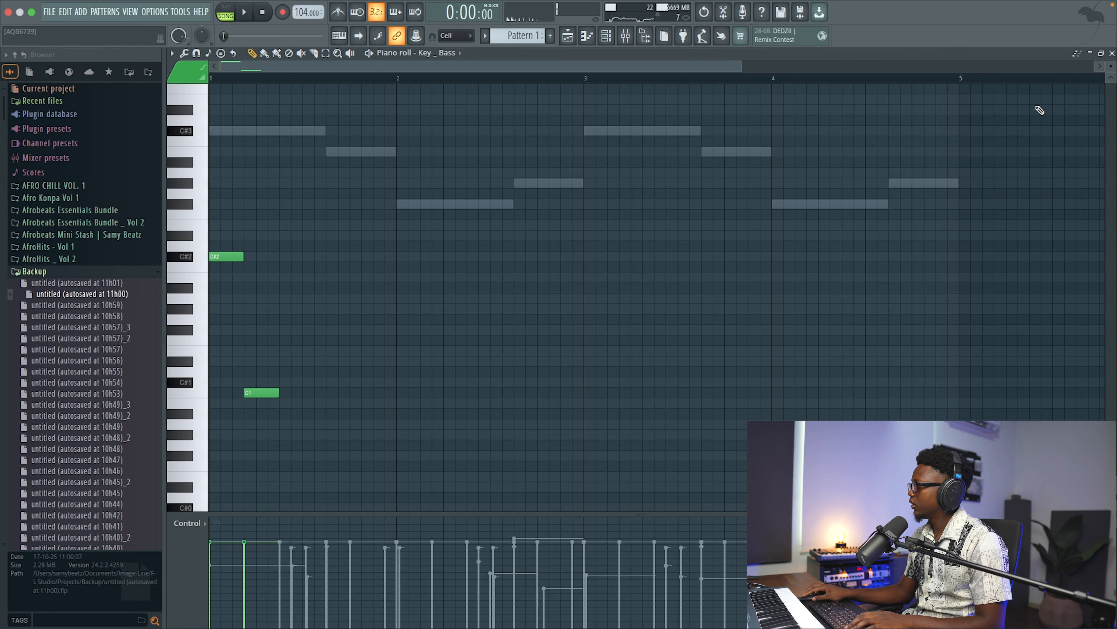
click(1112, 53)
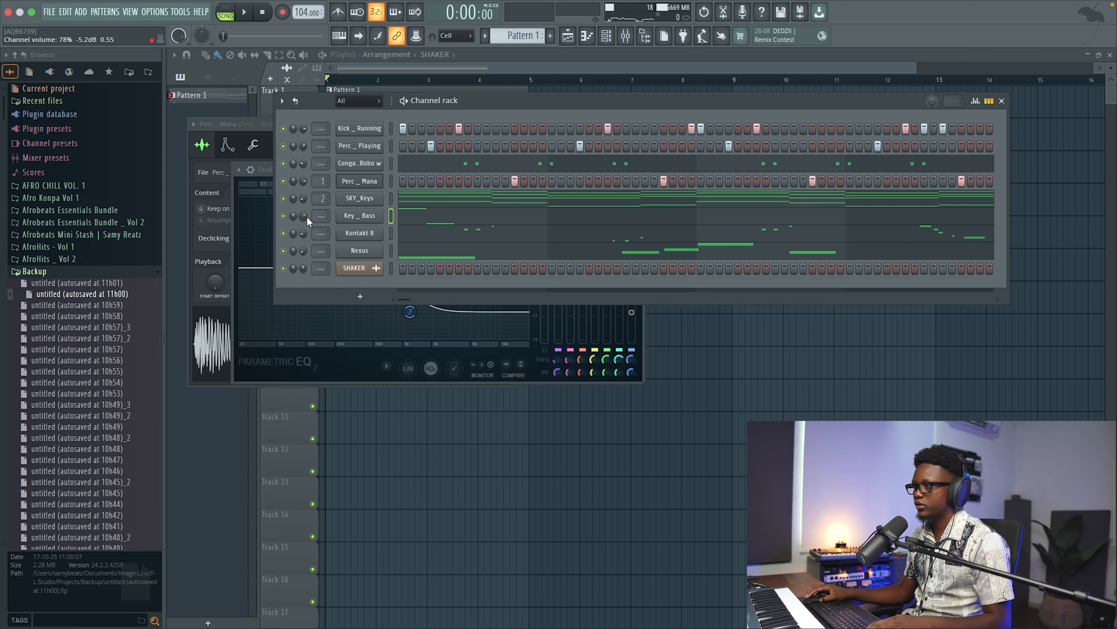
key(space)
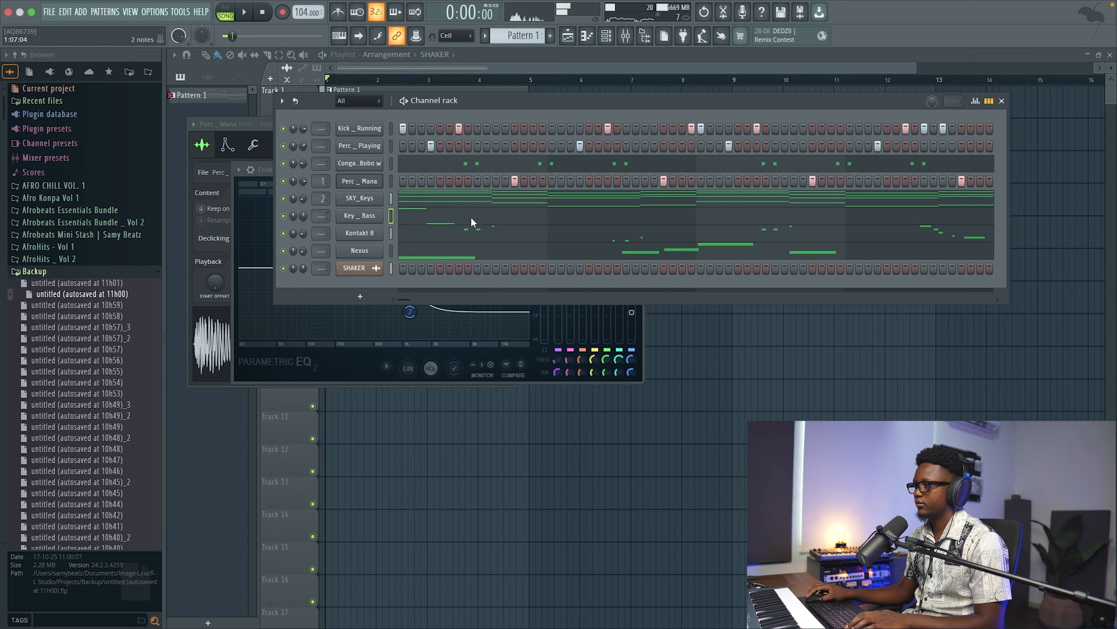
- Add a G#2 bass note at the end of bar 2 and duplicate bars 1–2 into bars 3–4
click(492, 218)
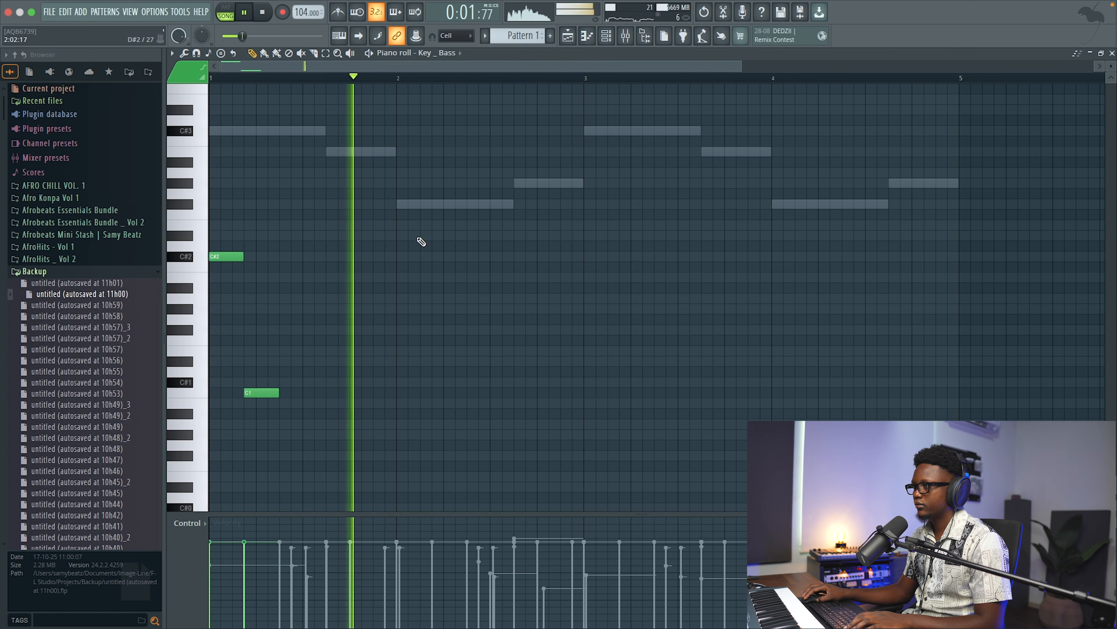
click(561, 183)
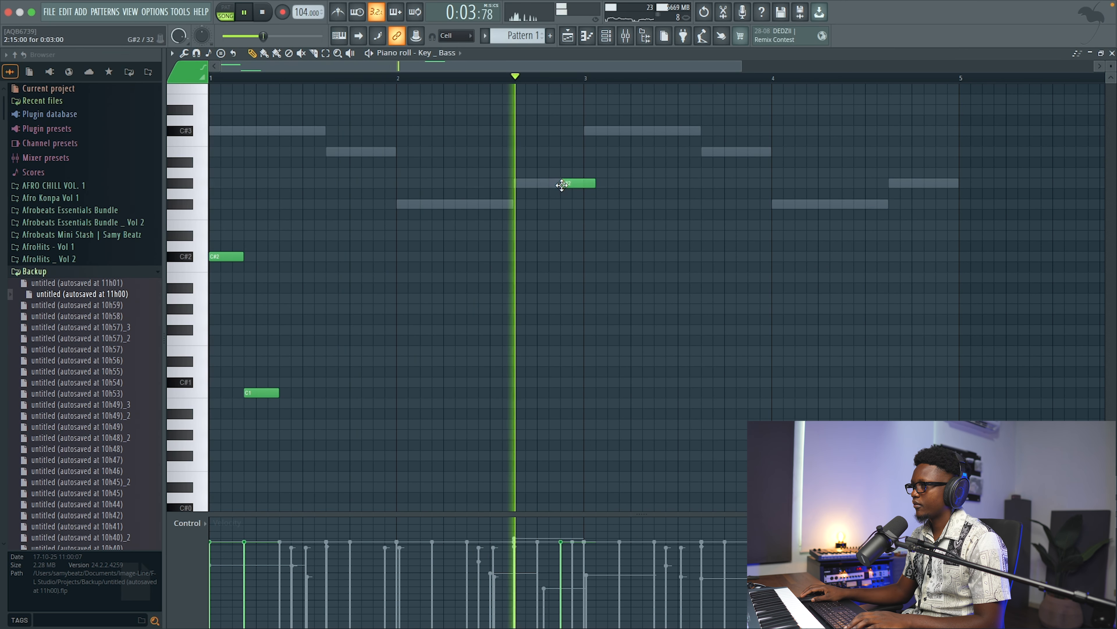
key(space)
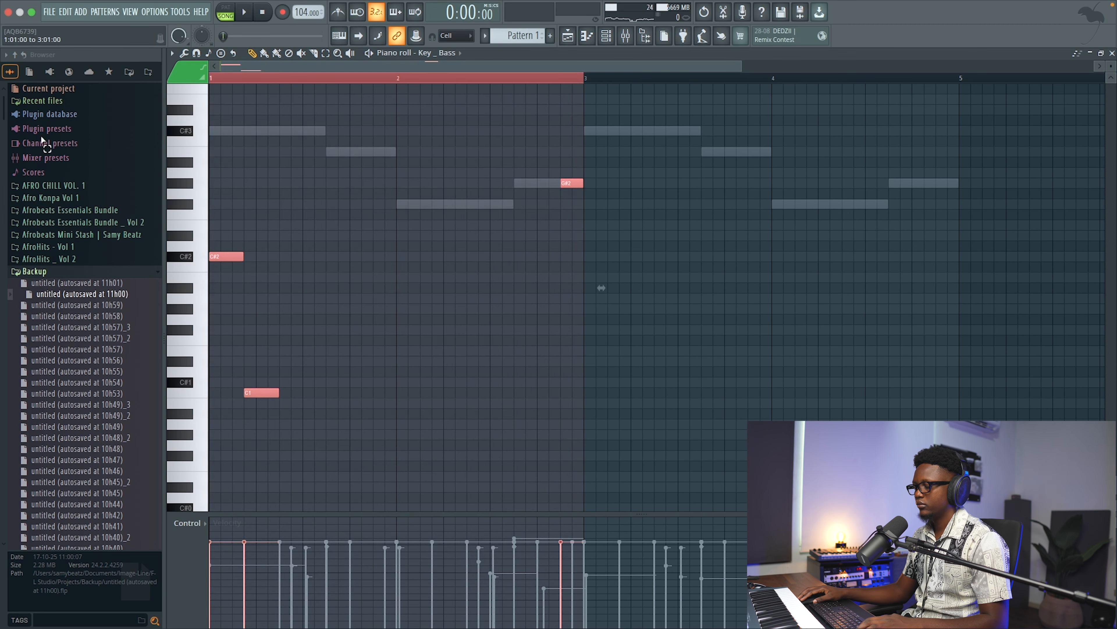
key(ctrl+b)
key(space)
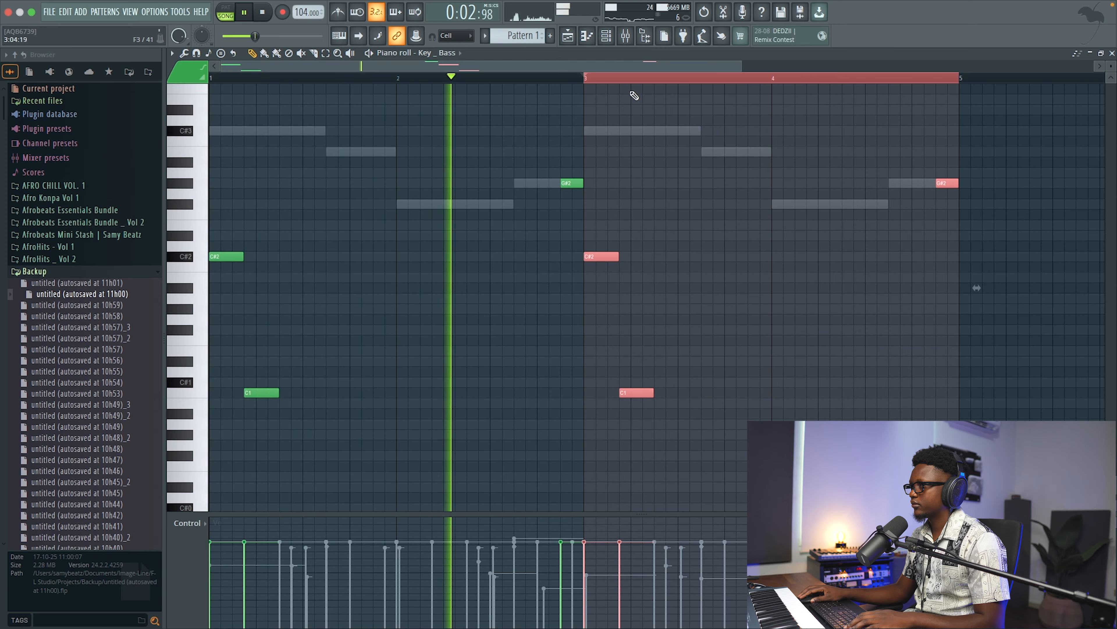
ctrl+click(638, 77)
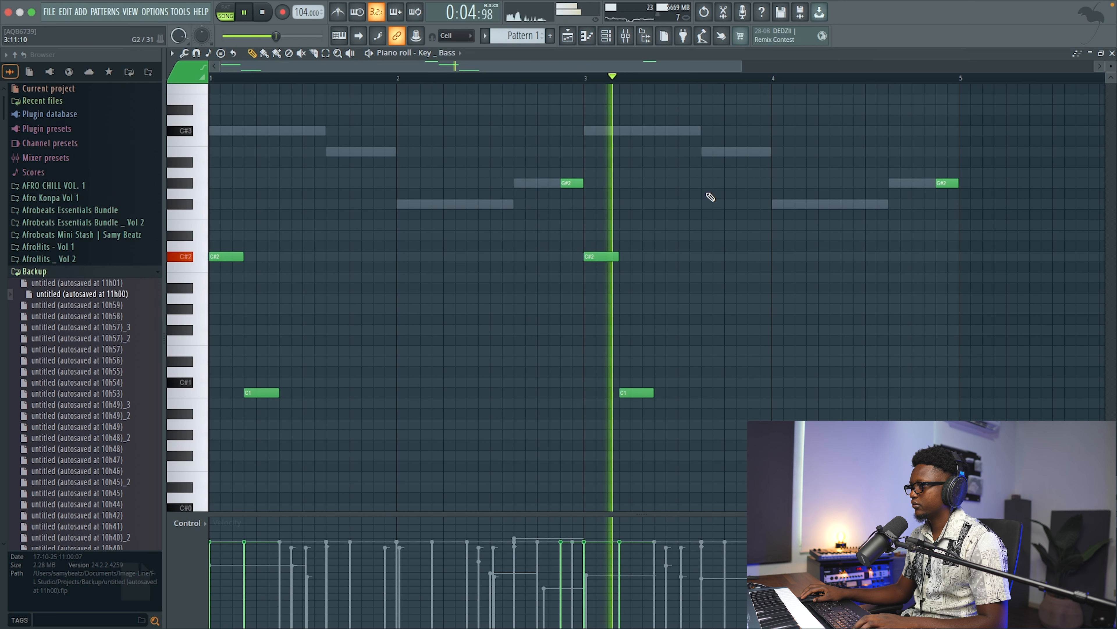
- Try a pair of very short F#2 bass notes around beat 3 of bar 4 during playback and delete them
scroll(673, 206, right, 3)
click(732, 206)
drag(746, 206, 740, 207)
key(space)
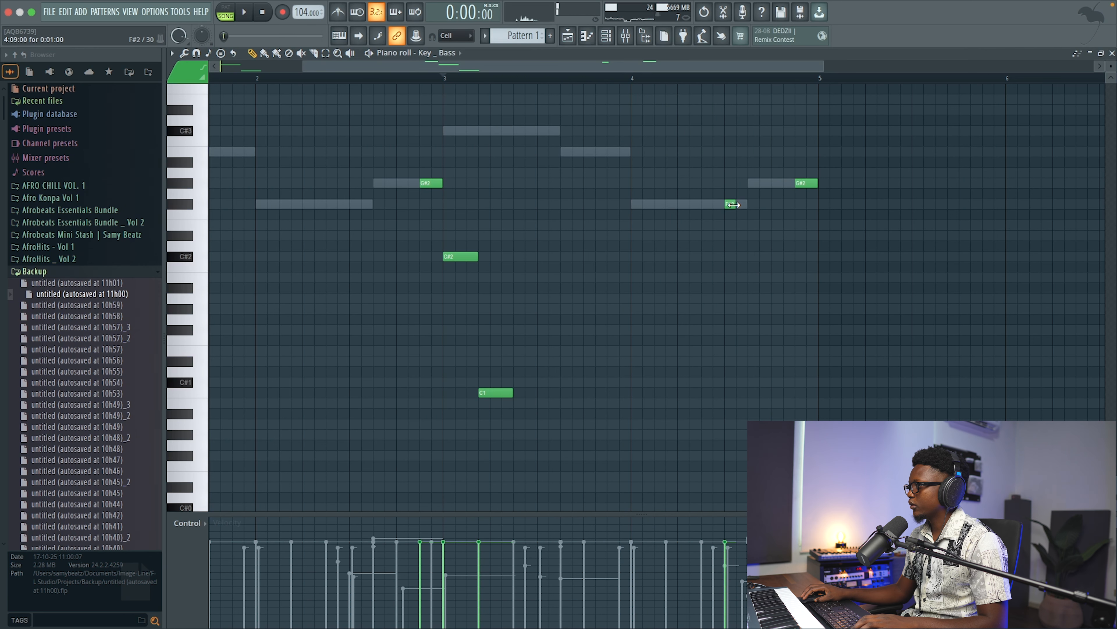
click(634, 78)
key(space)
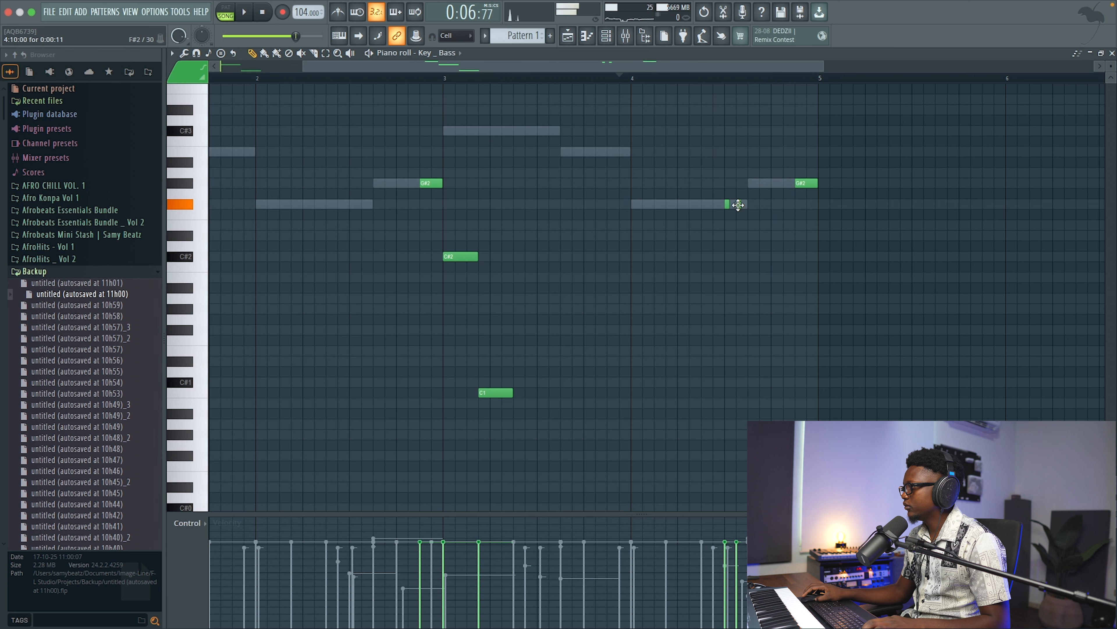
click(706, 79)
key(space)
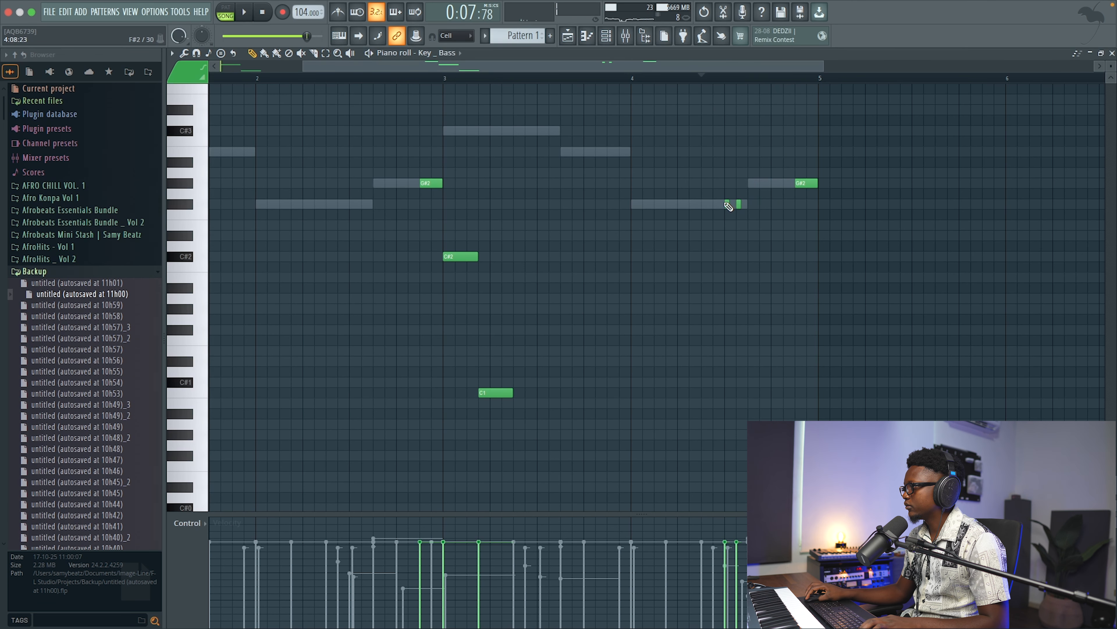
key(space)
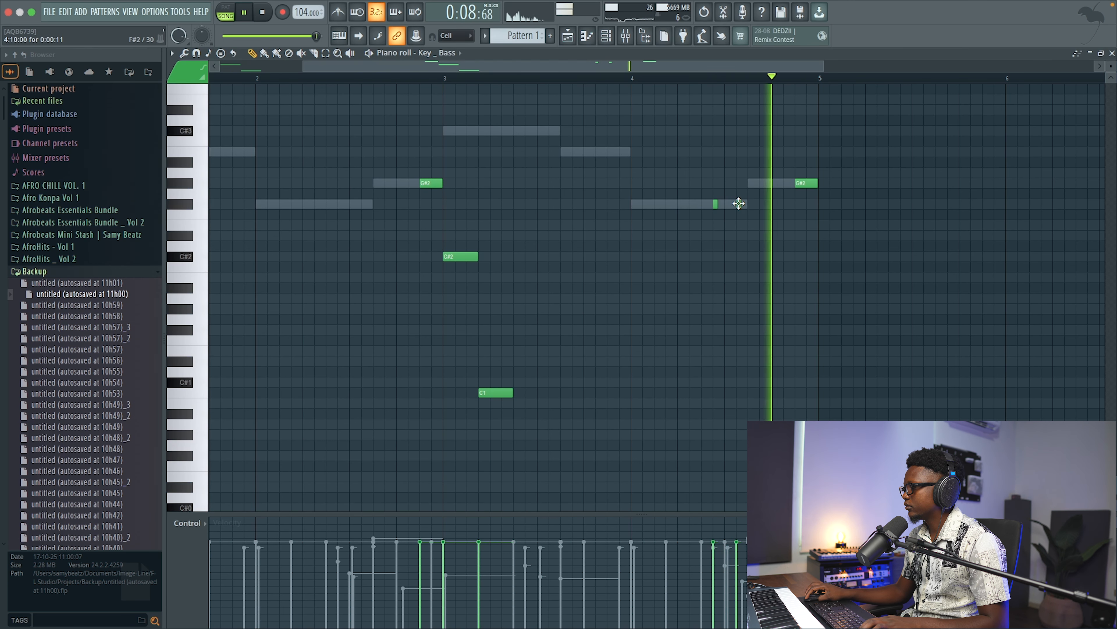
right_click(739, 204)
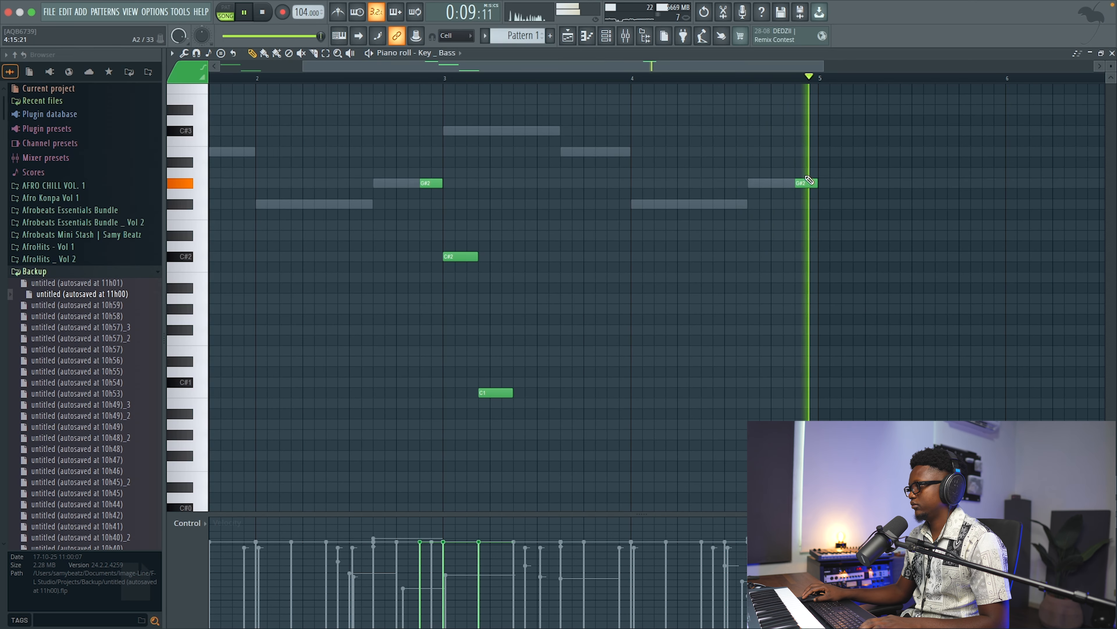
- Draw two very short F#2 notes and two G#2 notes around beat 3 of bar 4, and lower the closing G#2 to G#1
click(706, 204)
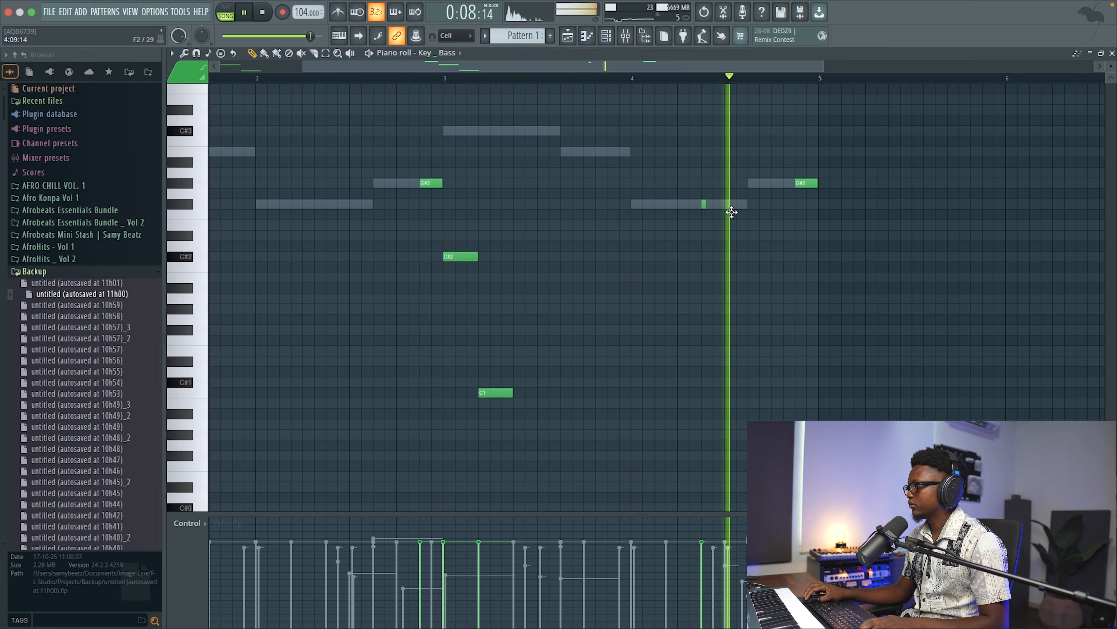
drag(705, 205, 714, 204)
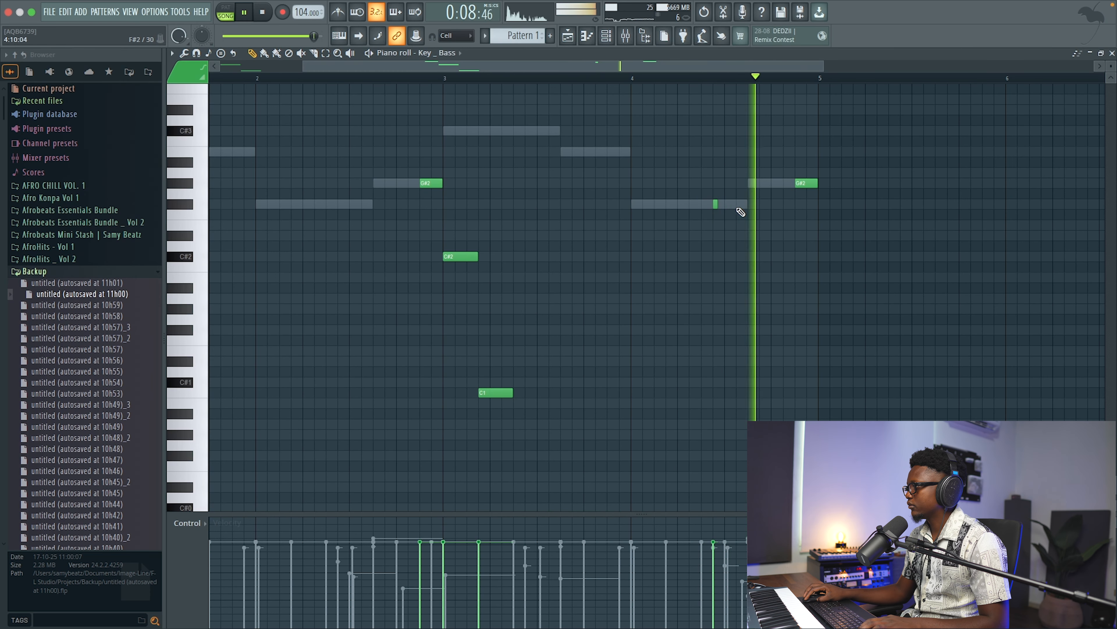
click(728, 204)
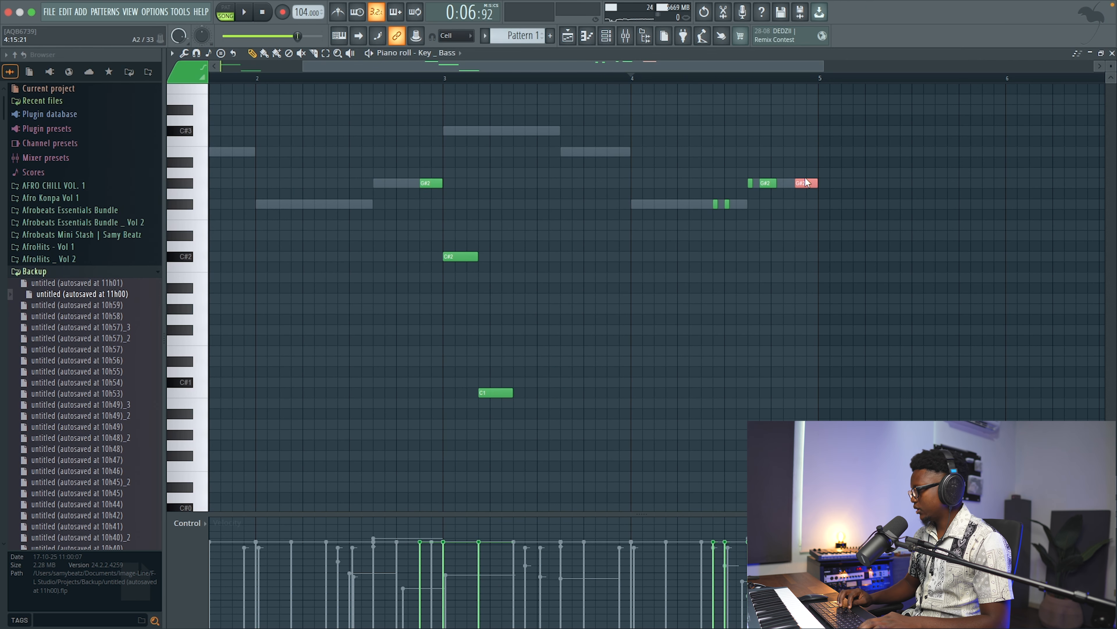
key(space)
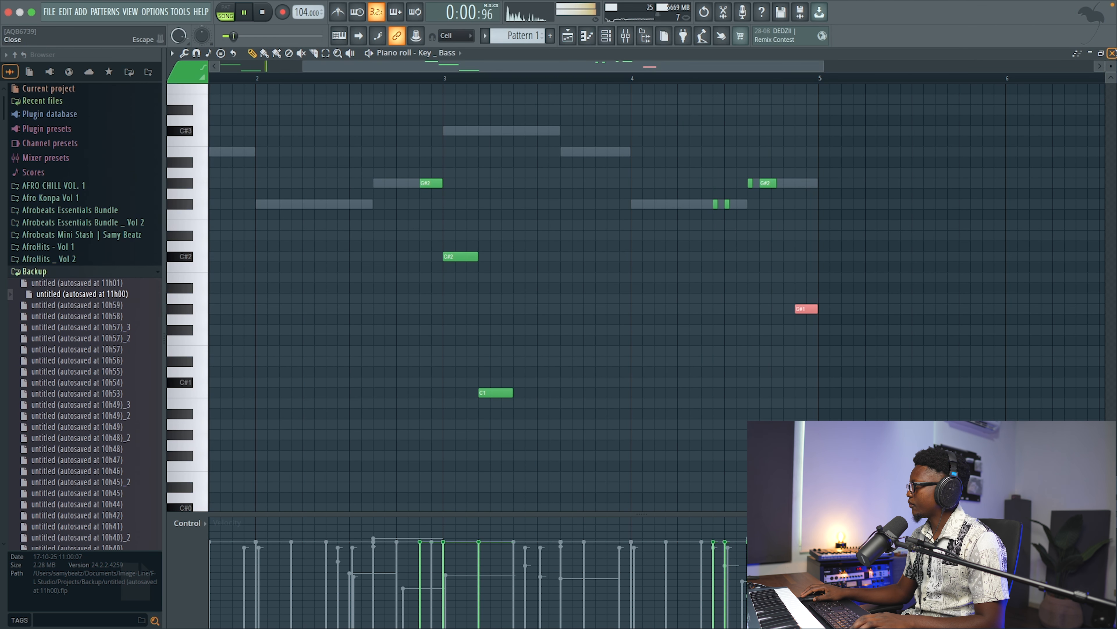
- Play the pattern with the bass line, reopen the Key _ Bass piano roll and remove the very short G#2 note in bar 4
click(1112, 53)
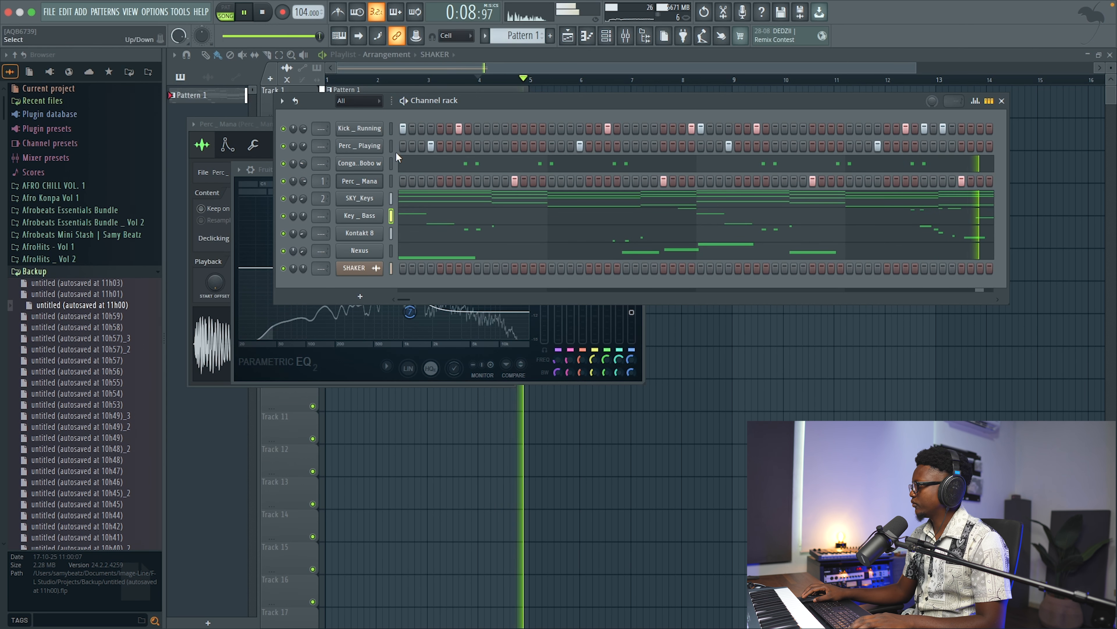
key(space)
click(956, 223)
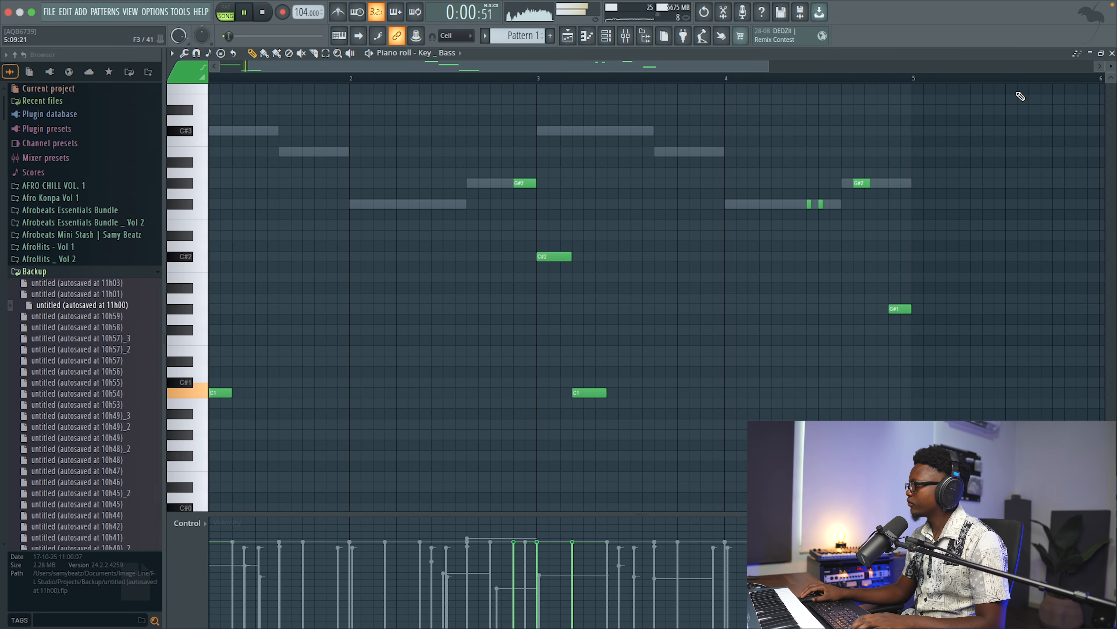
- Close the bass piano roll and browse to the Update _ Aug:Sep folder of the Afrobeats Mini Stash kit
click(1112, 54)
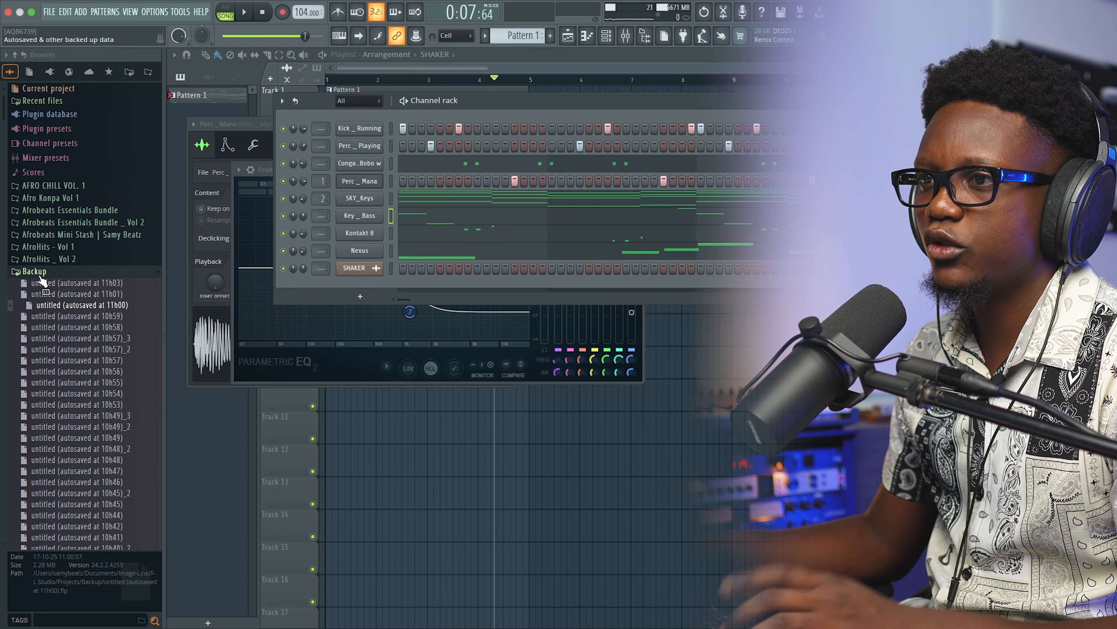
click(35, 272)
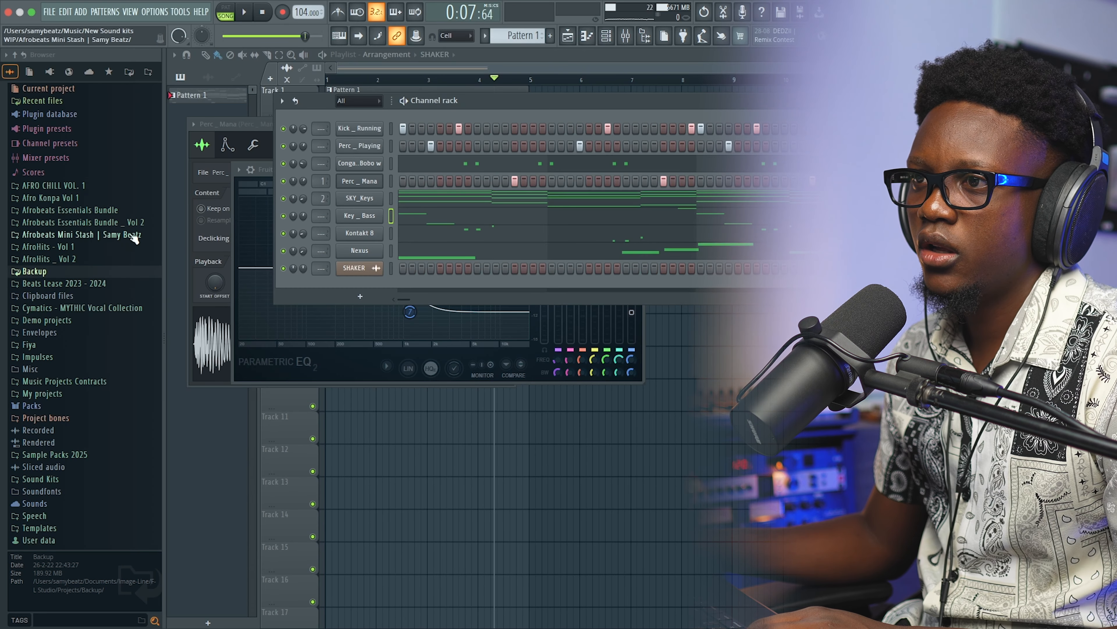
click(112, 235)
scroll(82, 327, down, 3)
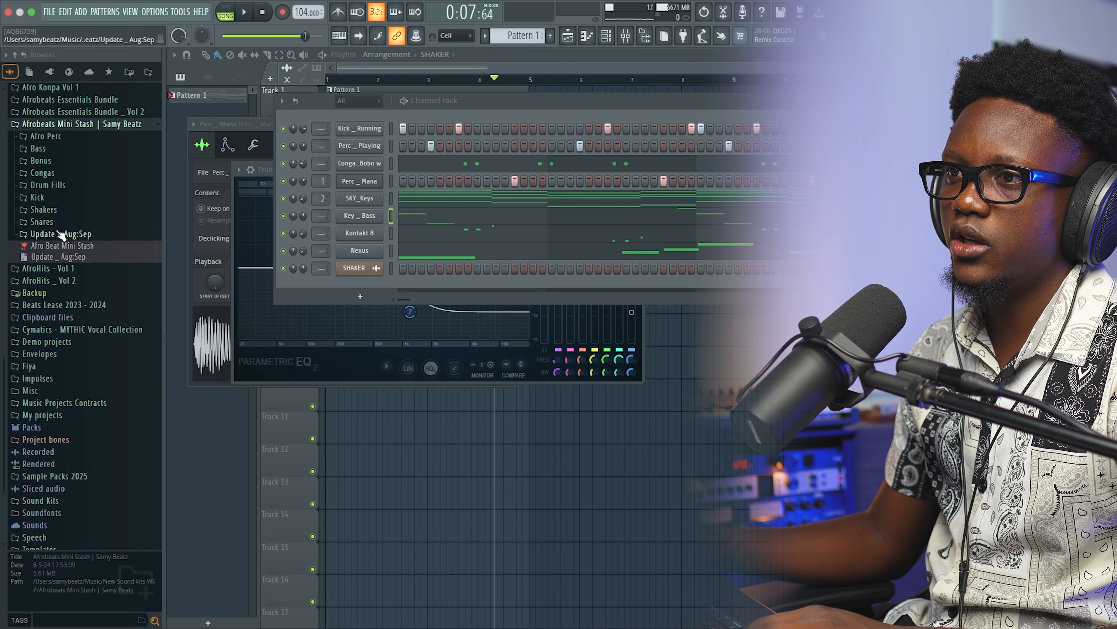
click(62, 236)
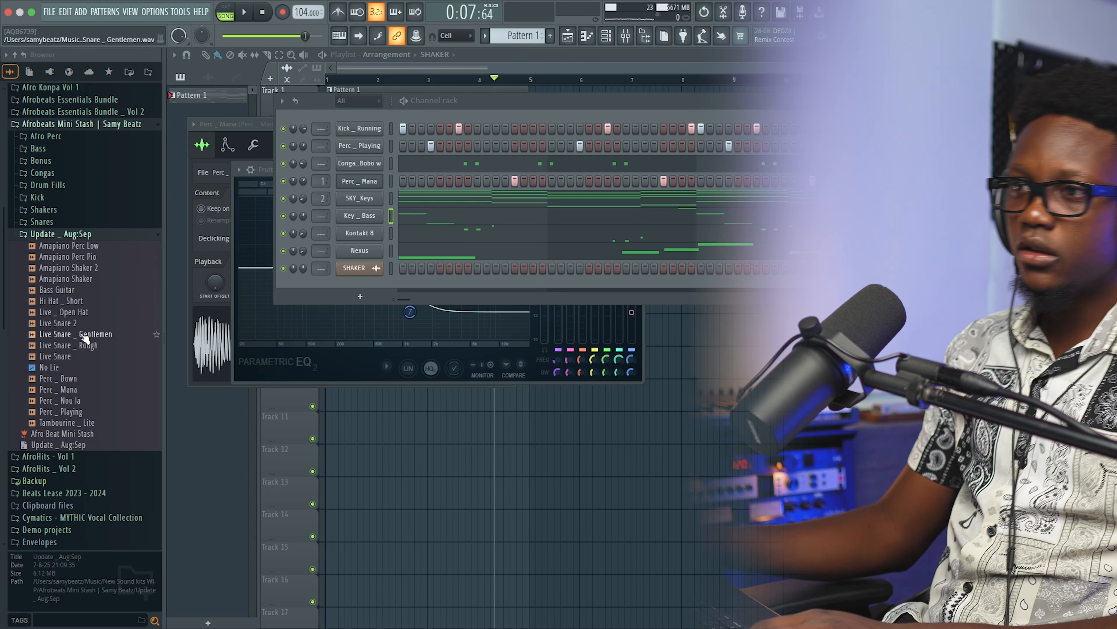
- Add the Live Snare _ Gentlemen, Live Snare and Live Snare 2 samples as new channels below SHAKER
scroll(56, 308, down, 2)
drag(57, 312, 343, 284)
click(74, 325)
mouse_move(74, 325)
mouse_down()
mouse_move(224, 328)
mouse_move(60, 334)
mouse_up()
drag(57, 335, 378, 315)
drag(88, 390, 350, 314)
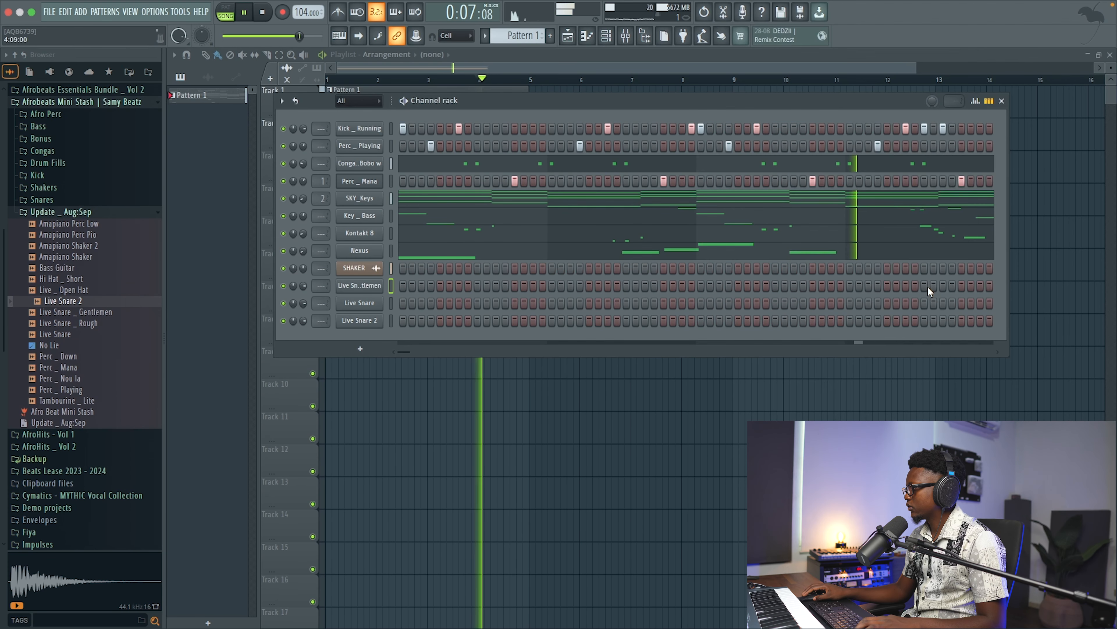
- Program Live Snare _ Gentlemen hits on steps 57 and 60 and a Live Snare hit on step 58, and audition them
click(924, 286)
click(952, 286)
click(935, 302)
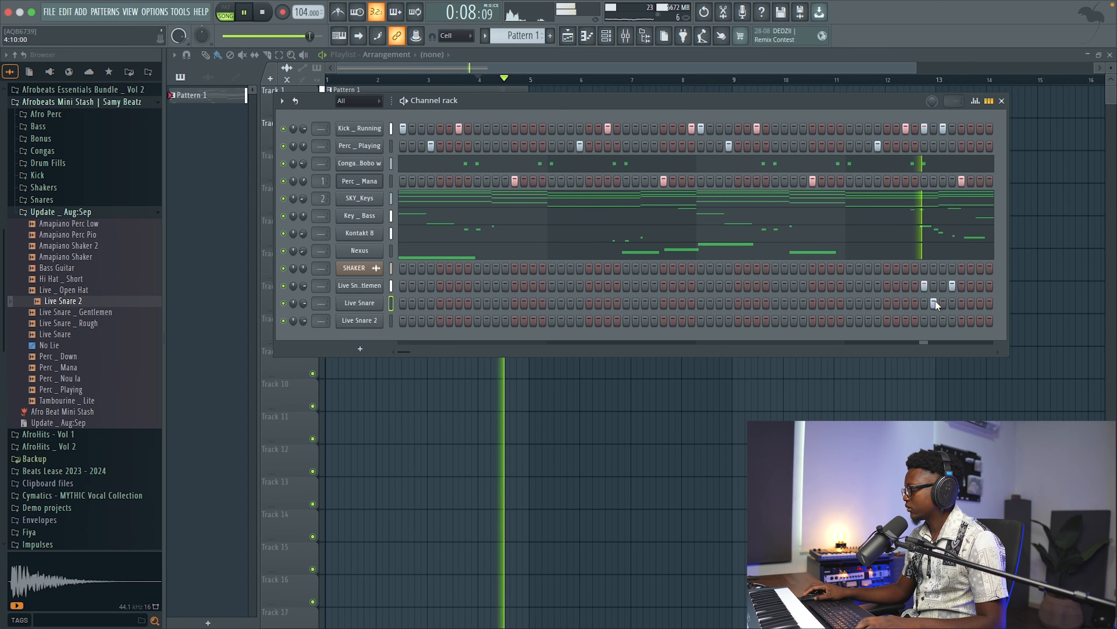
key(space)
key(space)
- Try the second Live Snare _ Gentlemen hit on step 59 and put it back on step 60
click(952, 286)
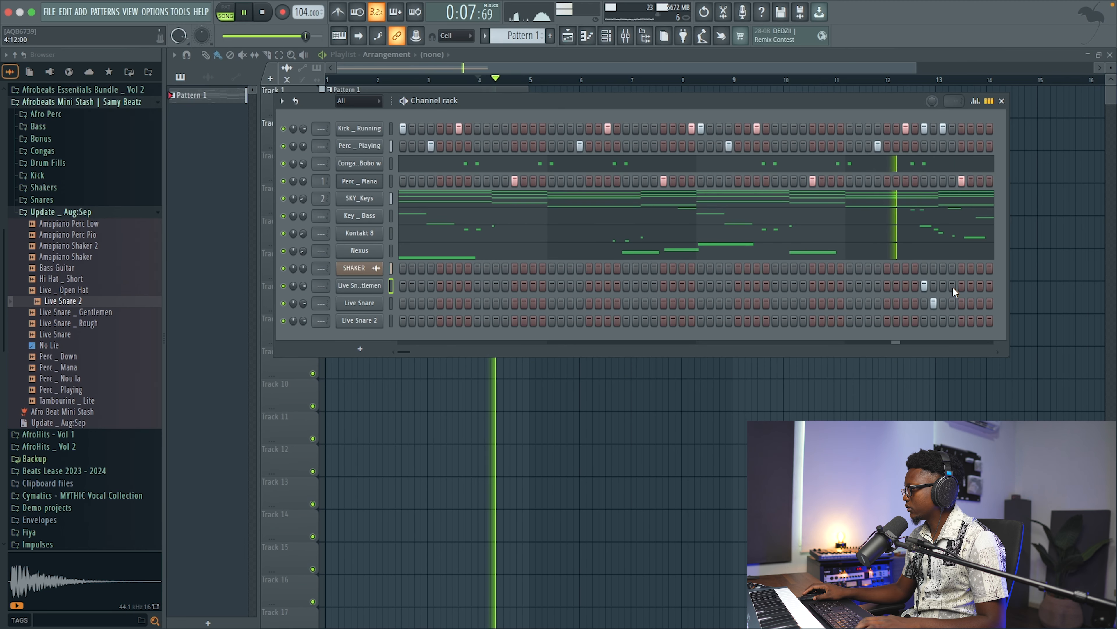
click(943, 286)
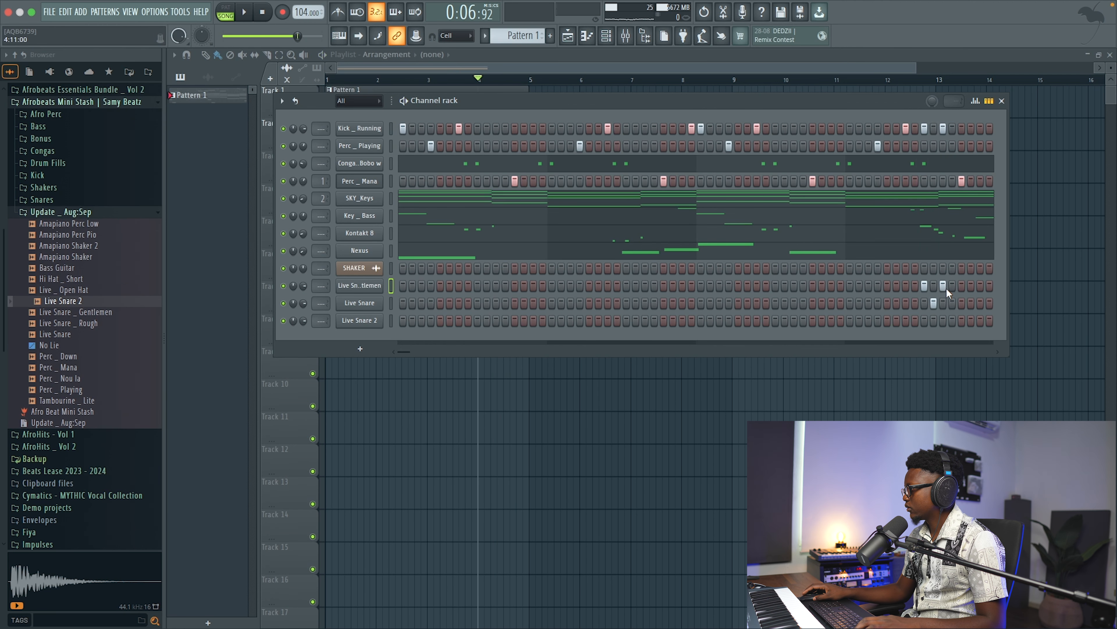
click(942, 286)
click(952, 286)
- Add a Live Snare 2 hit on step 63 during playback, and try an extra Live Snare hit on step 61 before removing it
key(space)
click(980, 320)
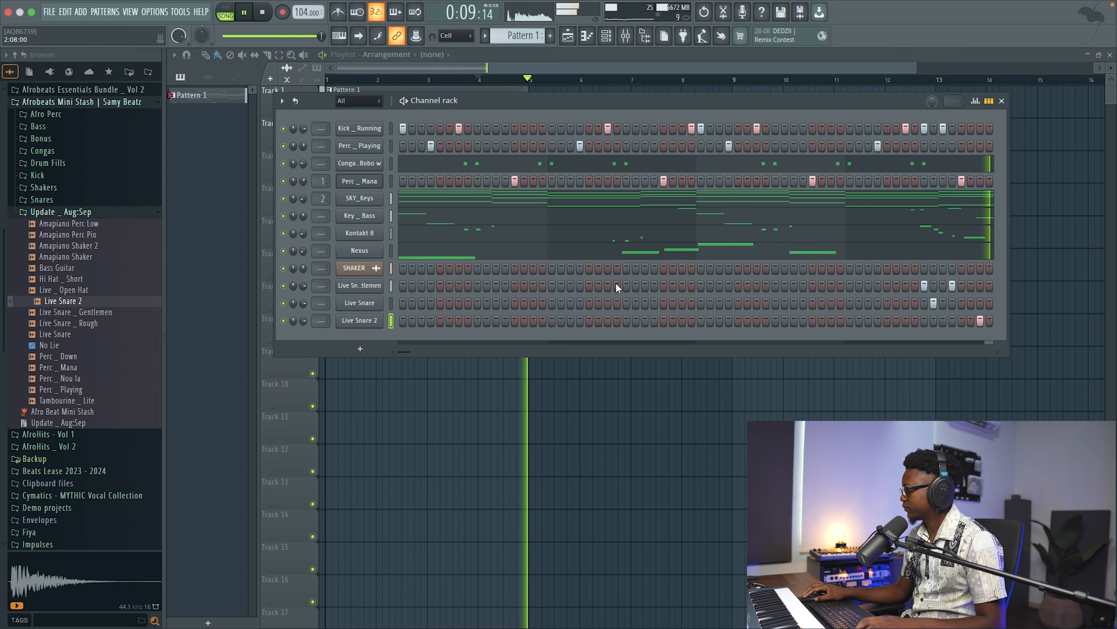
key(space)
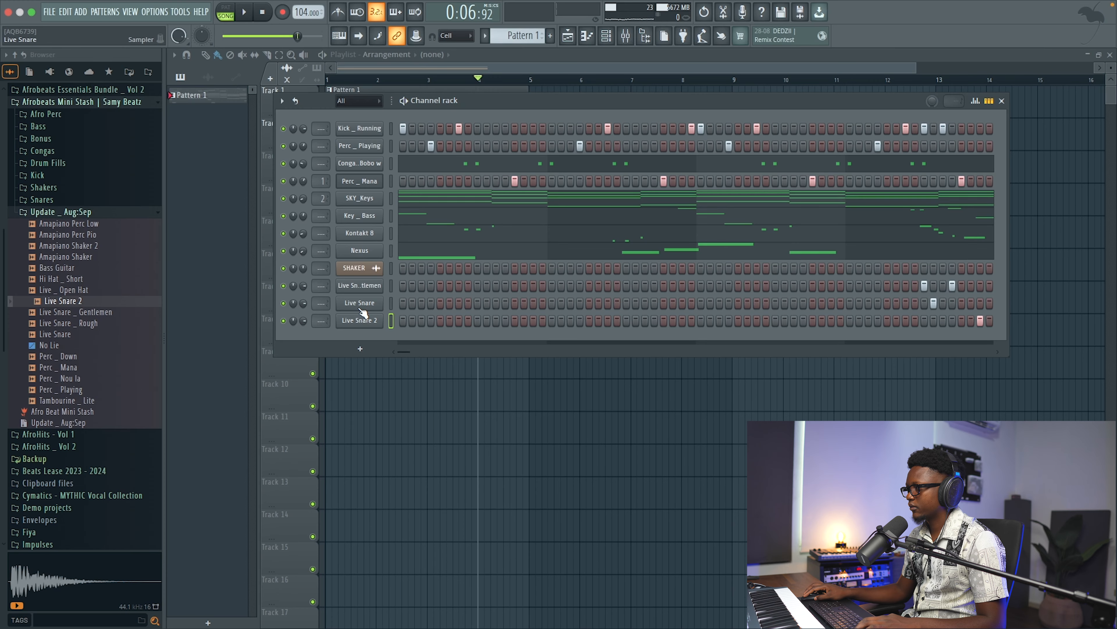
click(962, 304)
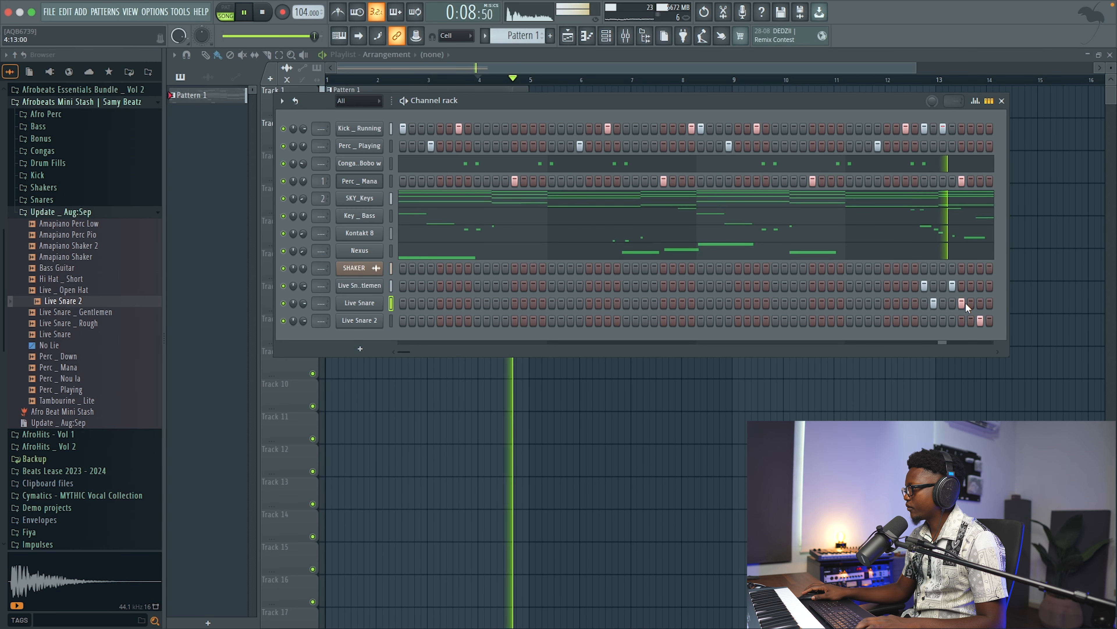
click(961, 304)
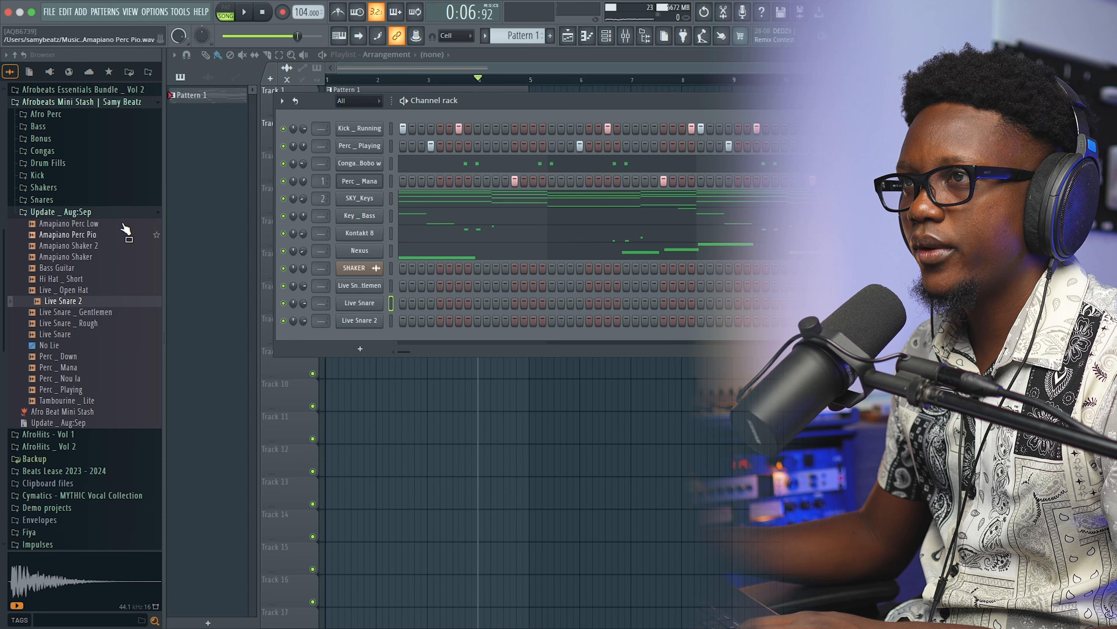
- Add the VD-DEEP virtual drummer as a new channel and open its piano roll
click(80, 11)
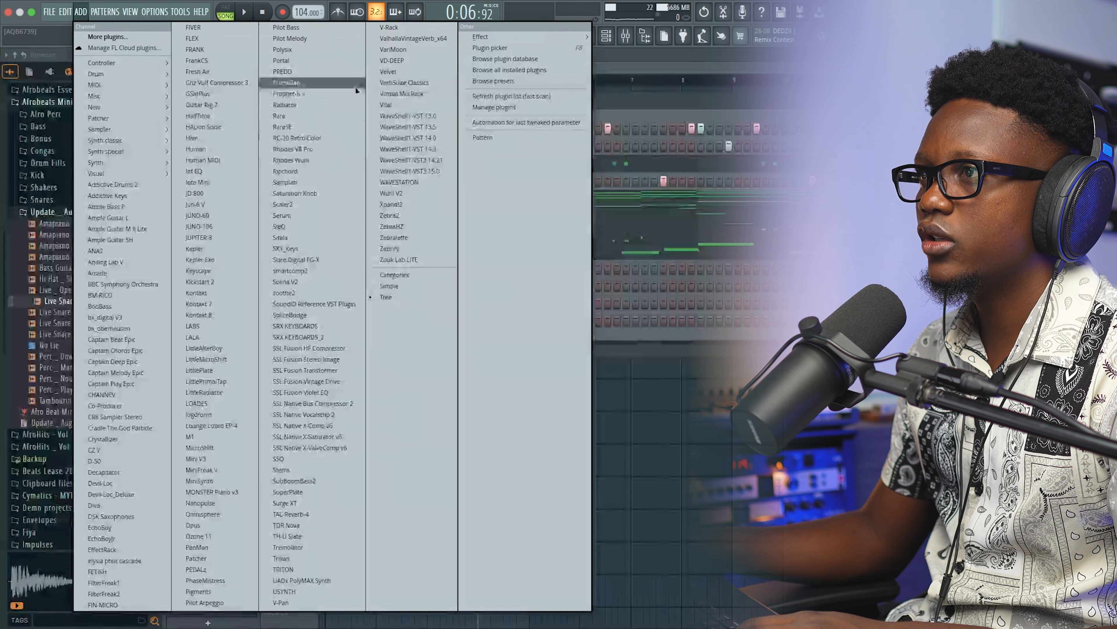
click(395, 64)
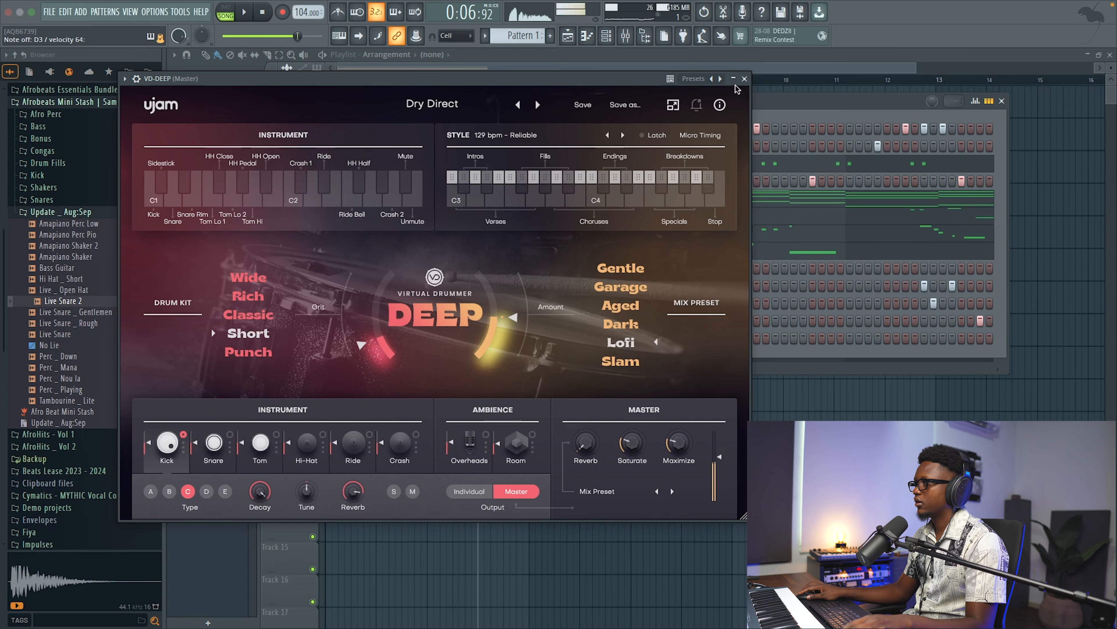
click(742, 82)
right_click(353, 349)
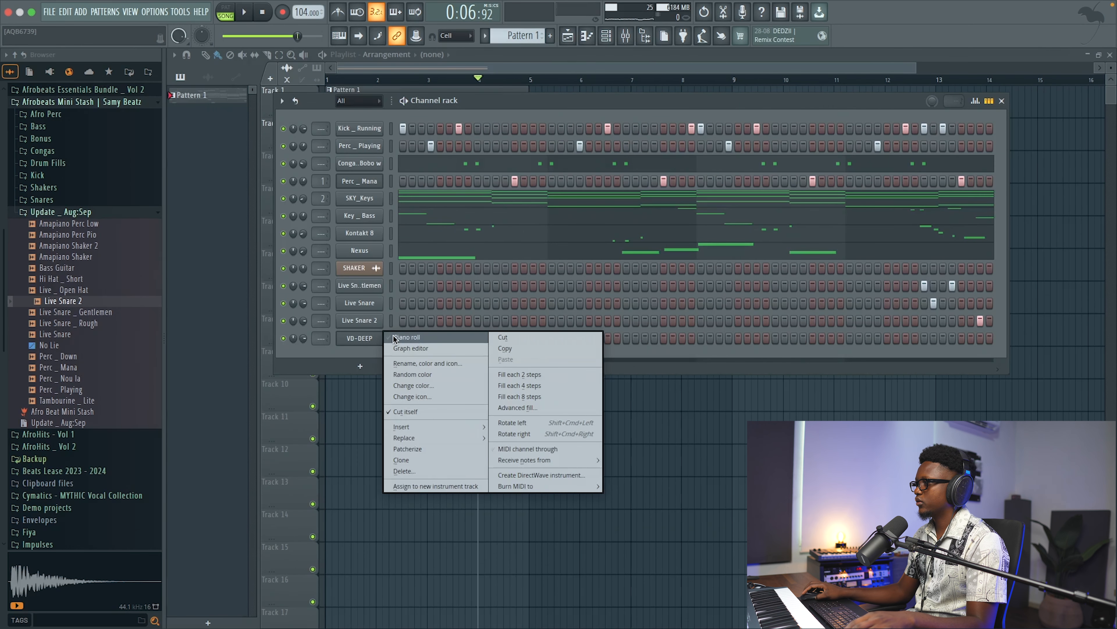
click(387, 339)
- Audition VD-DEEP drum sounds and draw two short D3 hits around beats 3 and 4 of bar 4
scroll(736, 243, up, 4)
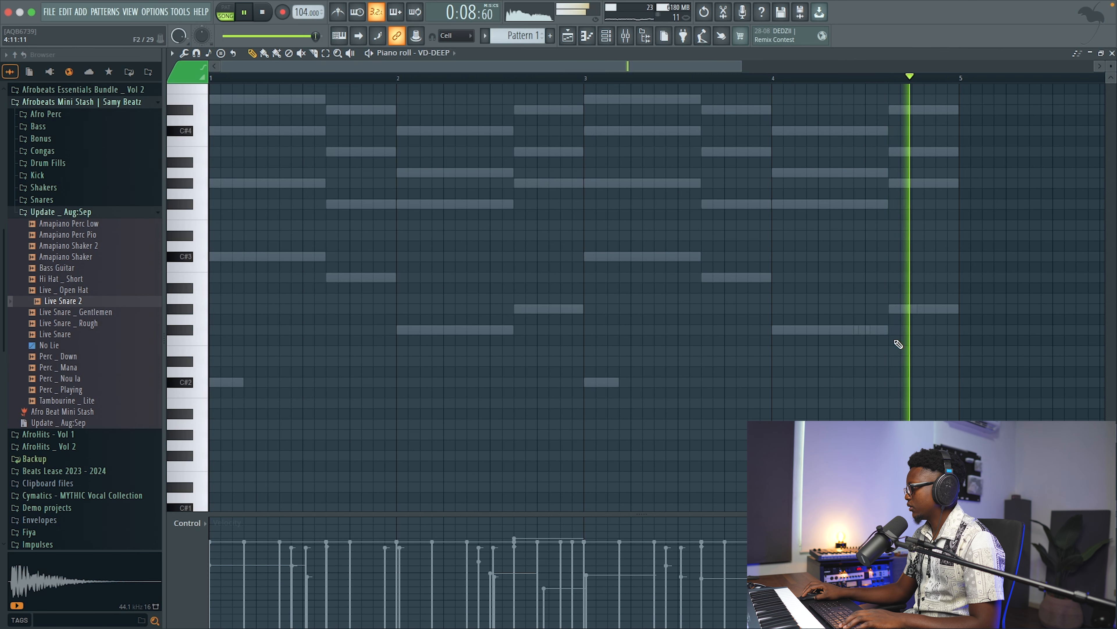
click(875, 330)
key(space)
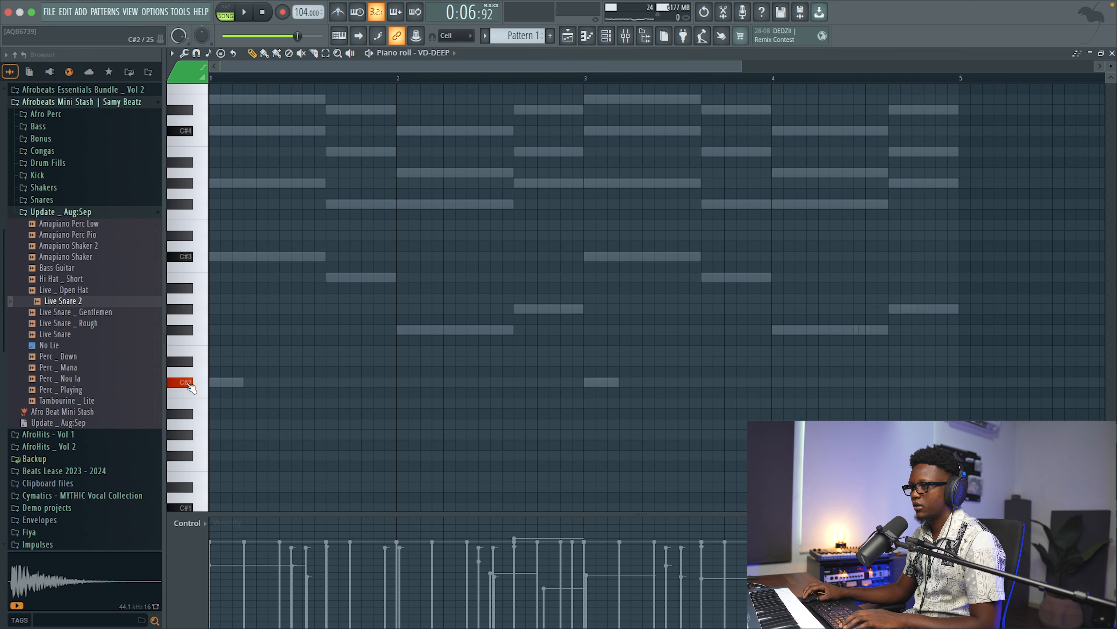
key(space)
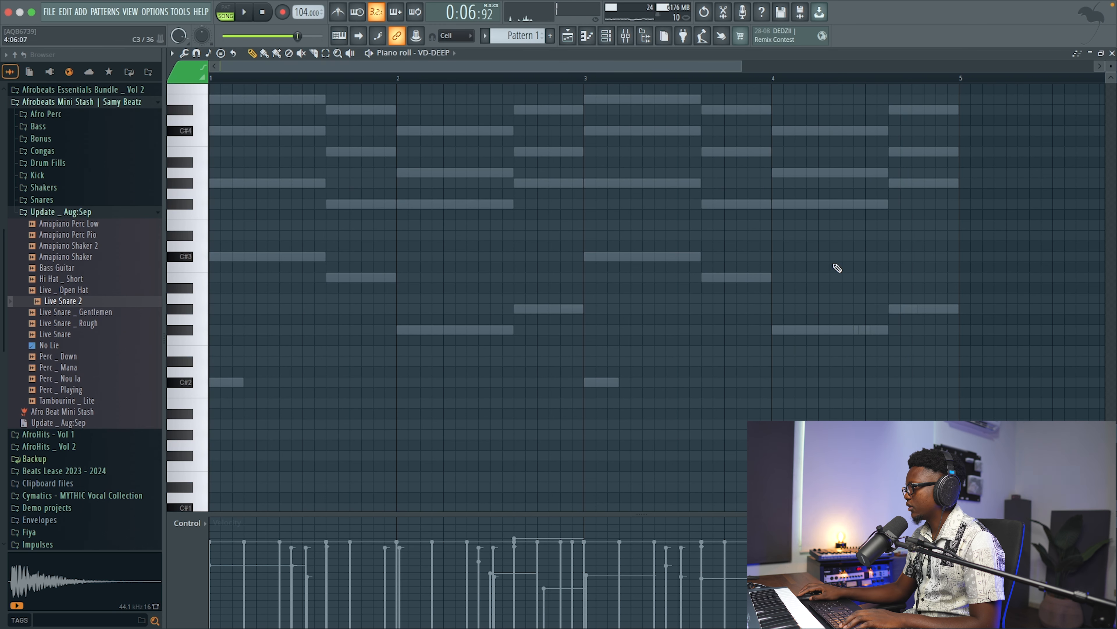
click(883, 245)
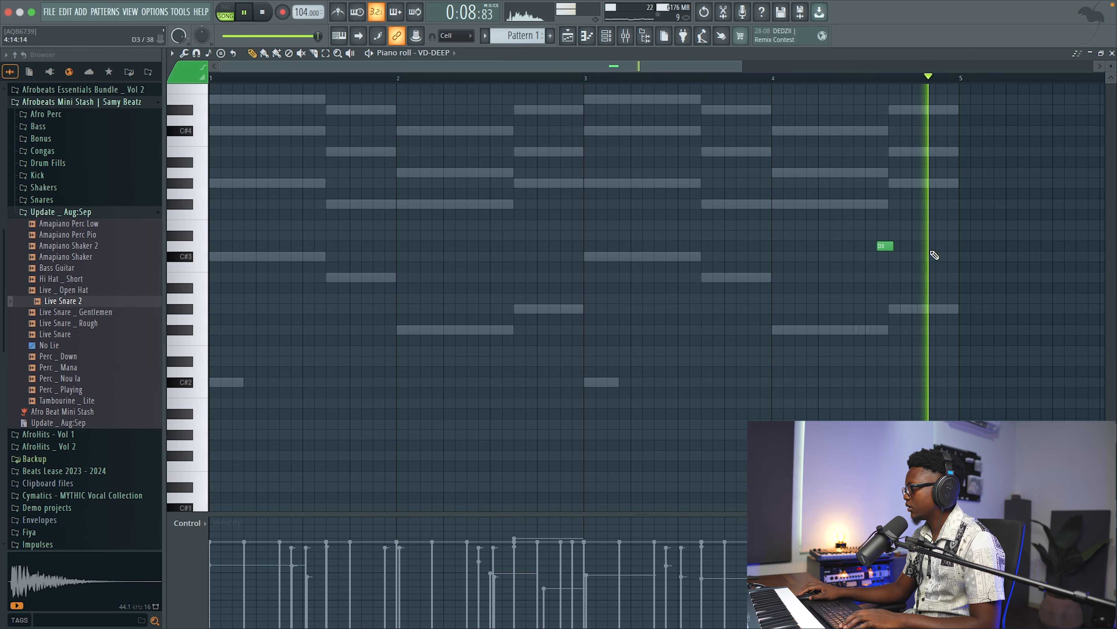
key(space)
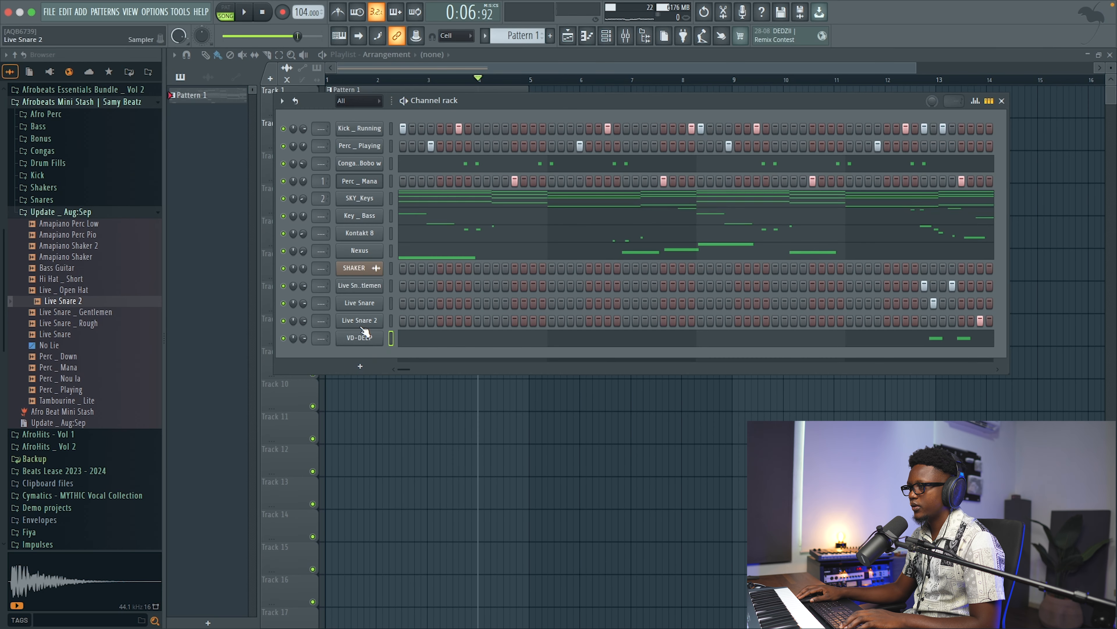
- Route Live Snare 2 to mixer track 3, load the LittlePlate reverb in its first effect slot and audition it
click(363, 325)
click(593, 245)
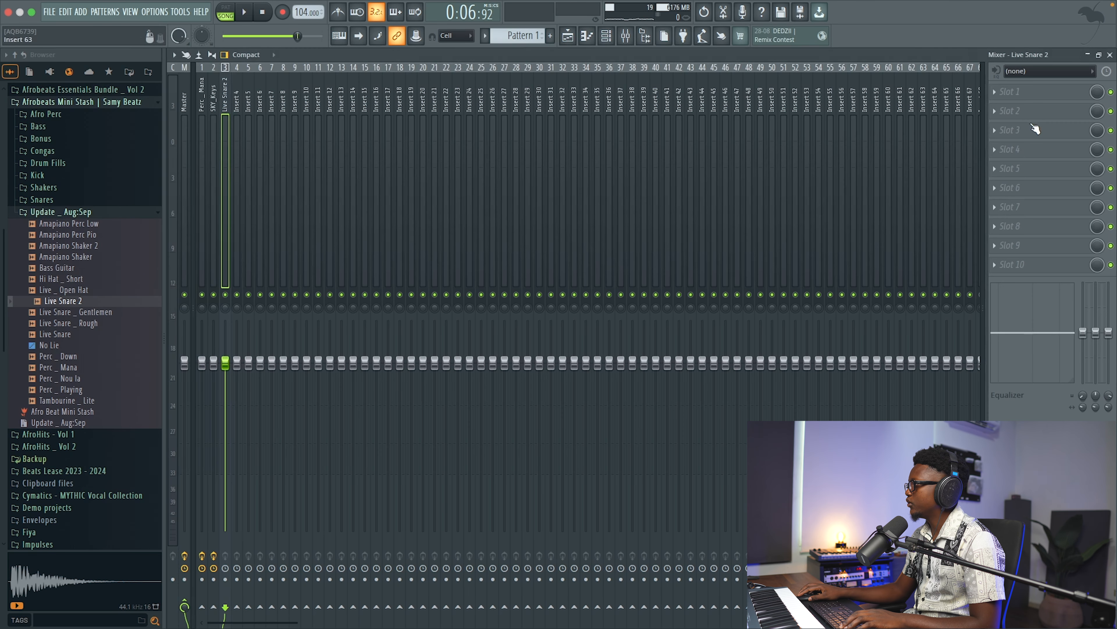
click(1014, 95)
mouse_move(558, 75)
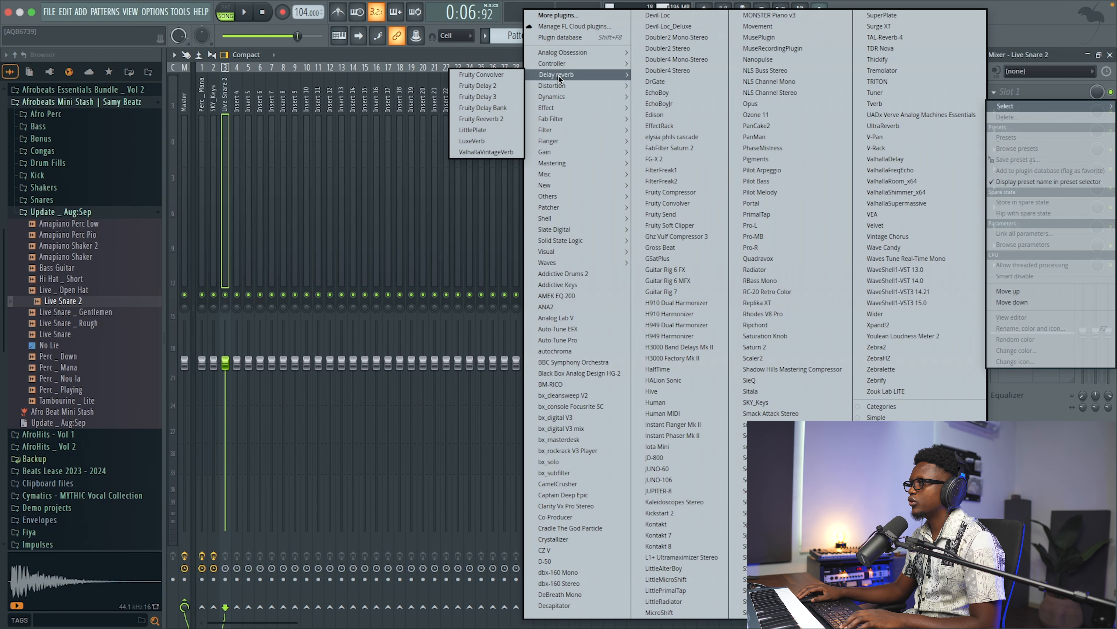
click(494, 140)
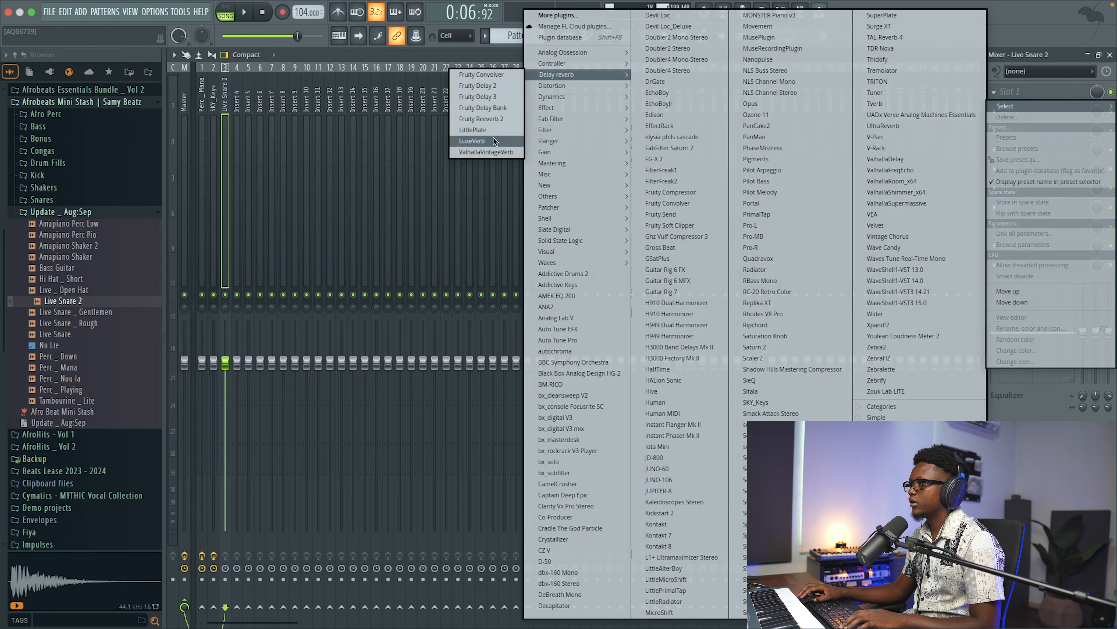
click(477, 129)
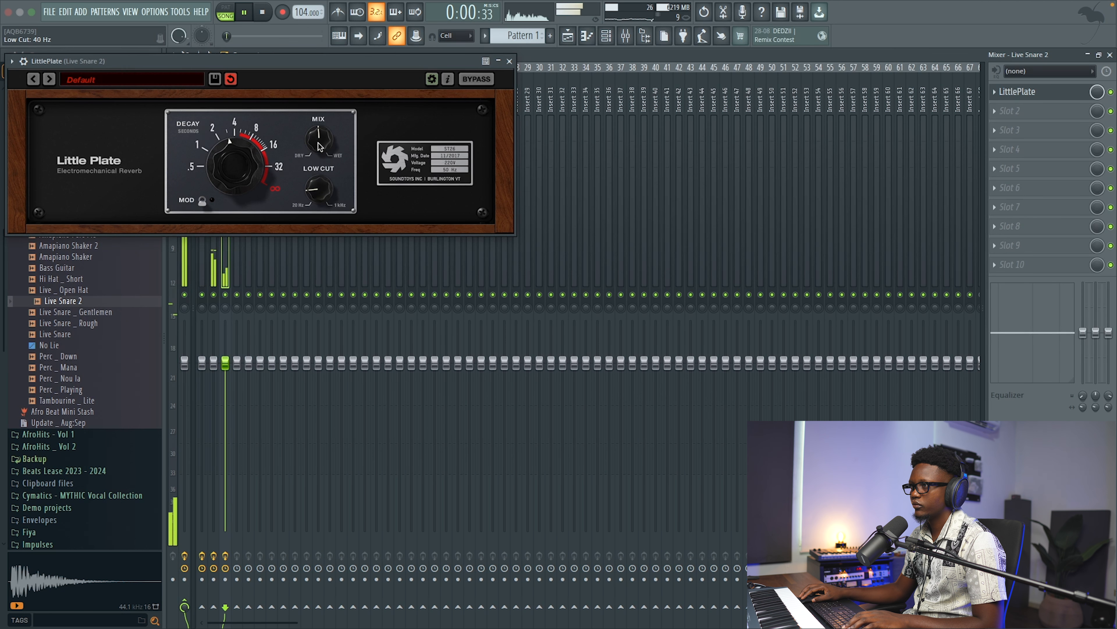
click(510, 61)
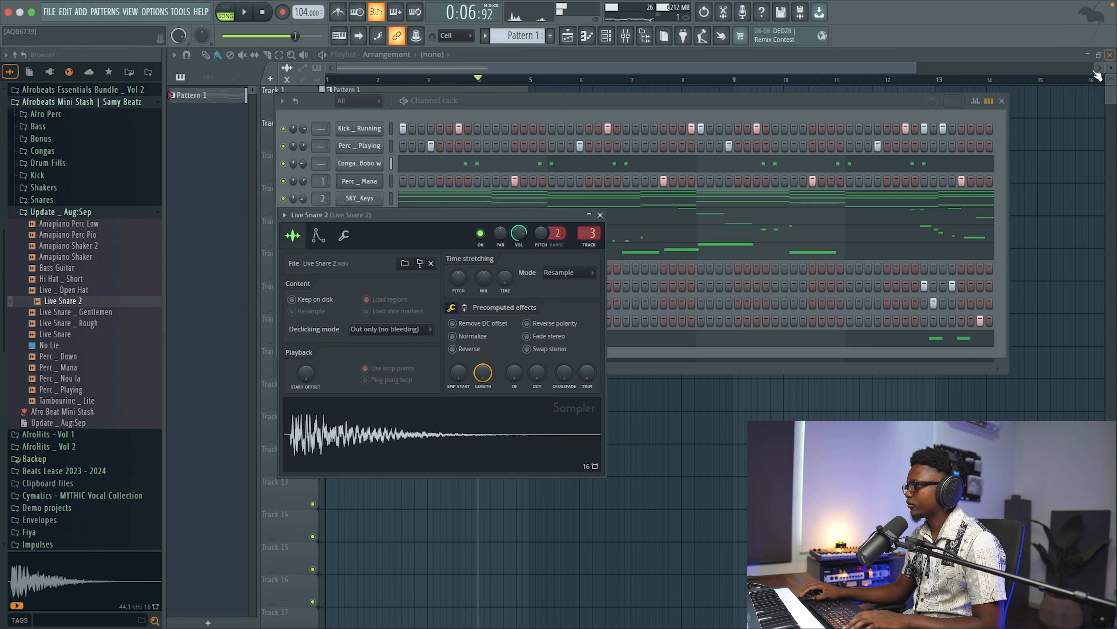
click(589, 214)
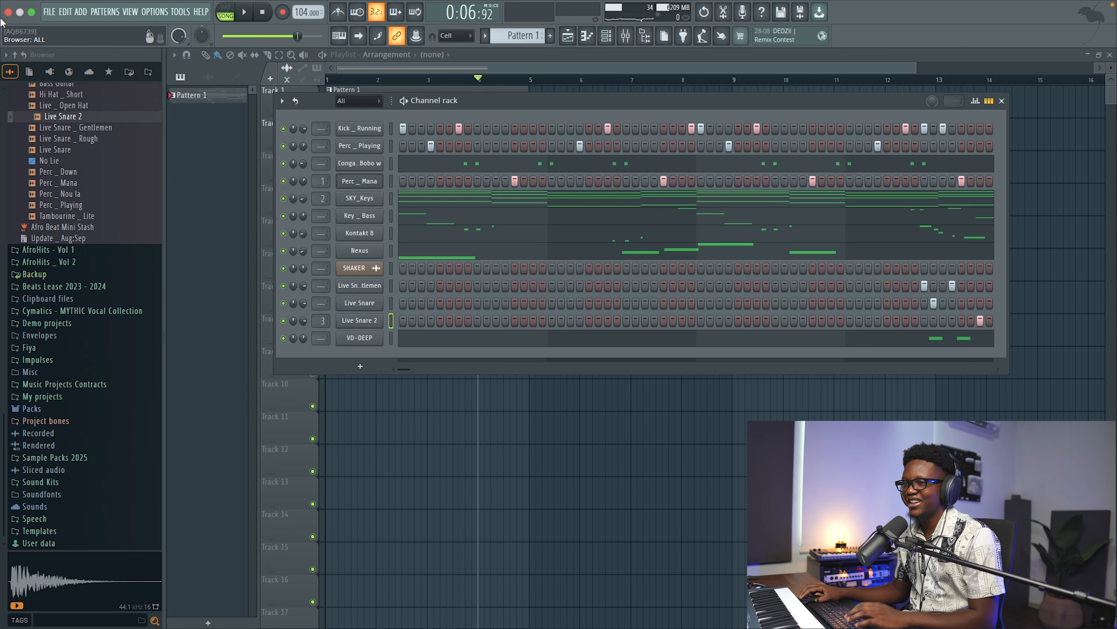
- Place the Crash _ Rev sample from the AfroHits - Vol 1 Crash folder on playlist Track 3, leading into bar 5
click(76, 251)
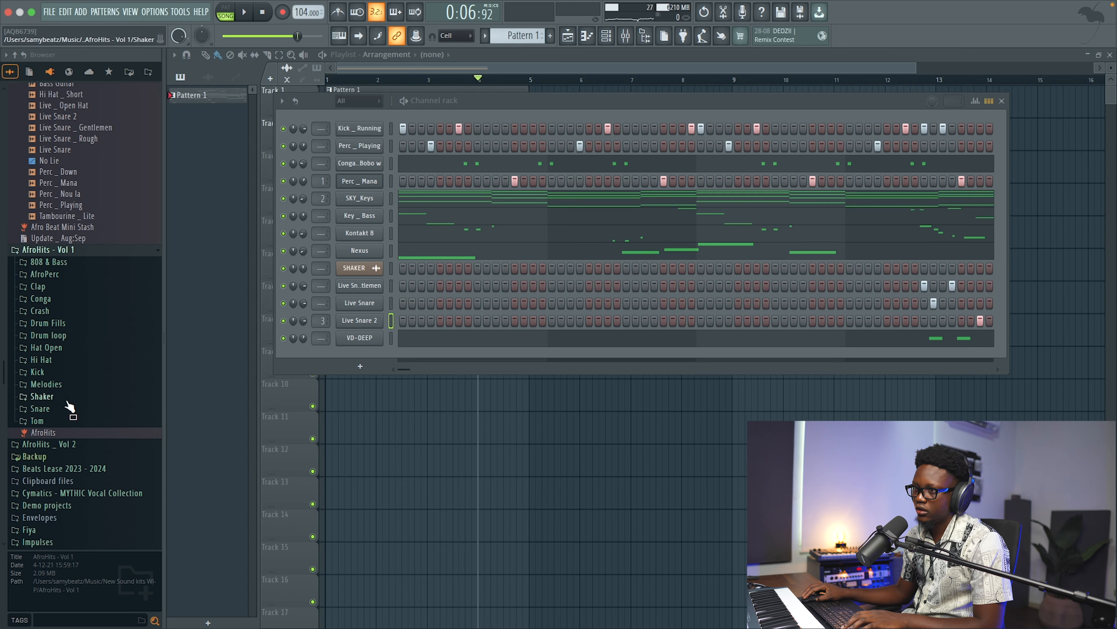
click(40, 310)
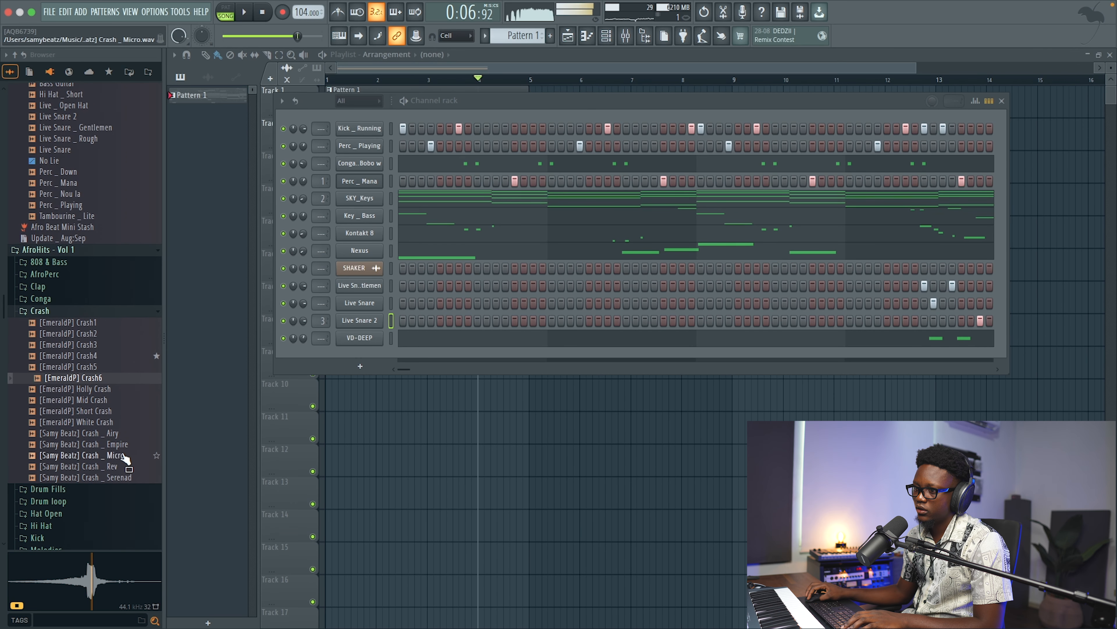
drag(118, 471, 522, 186)
- Duplicate the Pattern 1 and SHAKER clips into bars 5–8 and lower the Crash _ Rev clip to about -6.3 dB
key(space)
key(space)
key(space)
drag(559, 145, 475, 115)
key(ctrl+b)
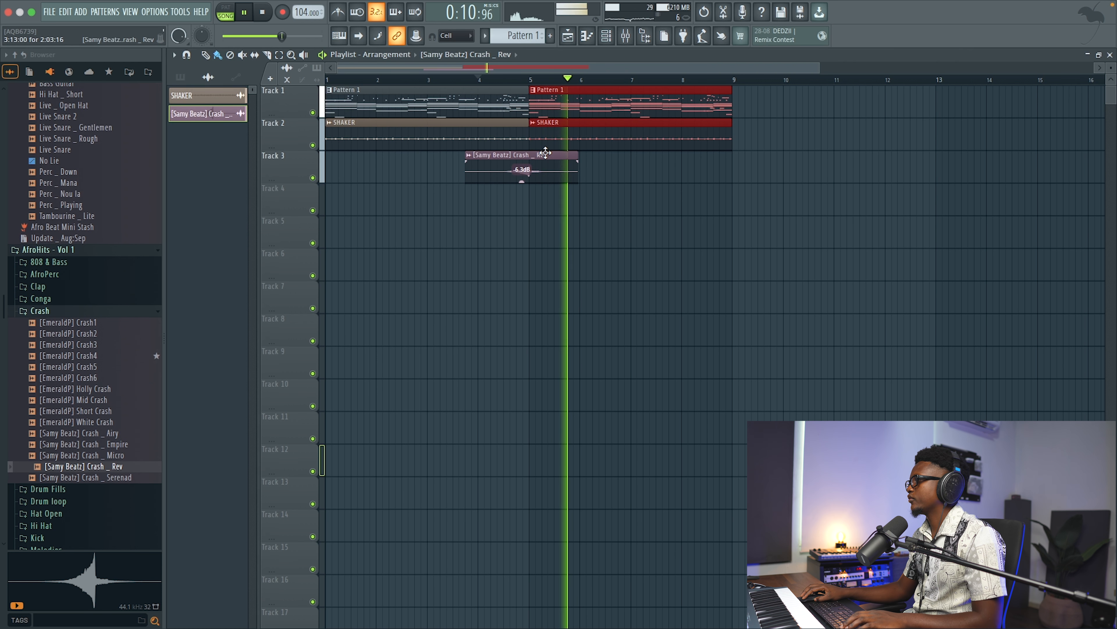
- Play the extended arrangement and review the crash transition and all drum and melodic channels in the playlist and channel rack
double_click(505, 173)
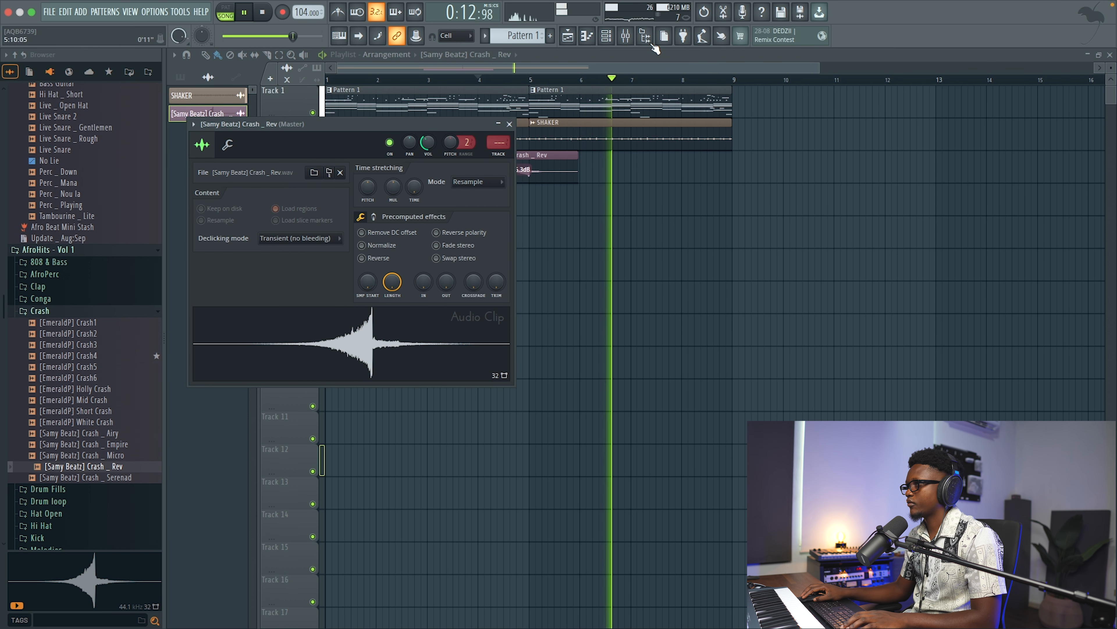
click(607, 36)
key(space)
click(360, 114)
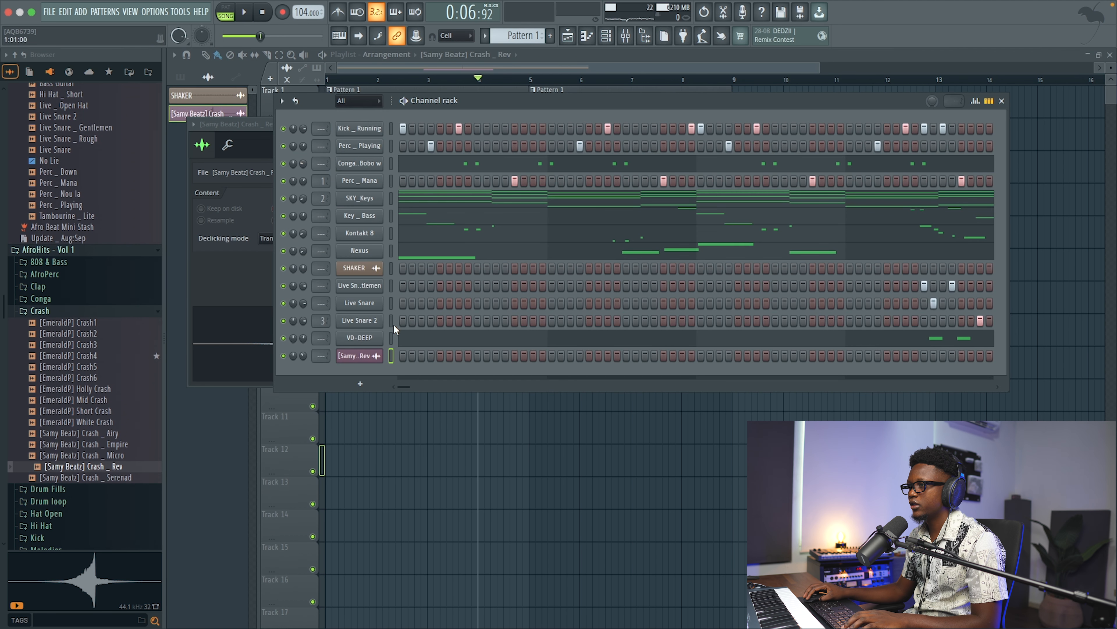
key(space)
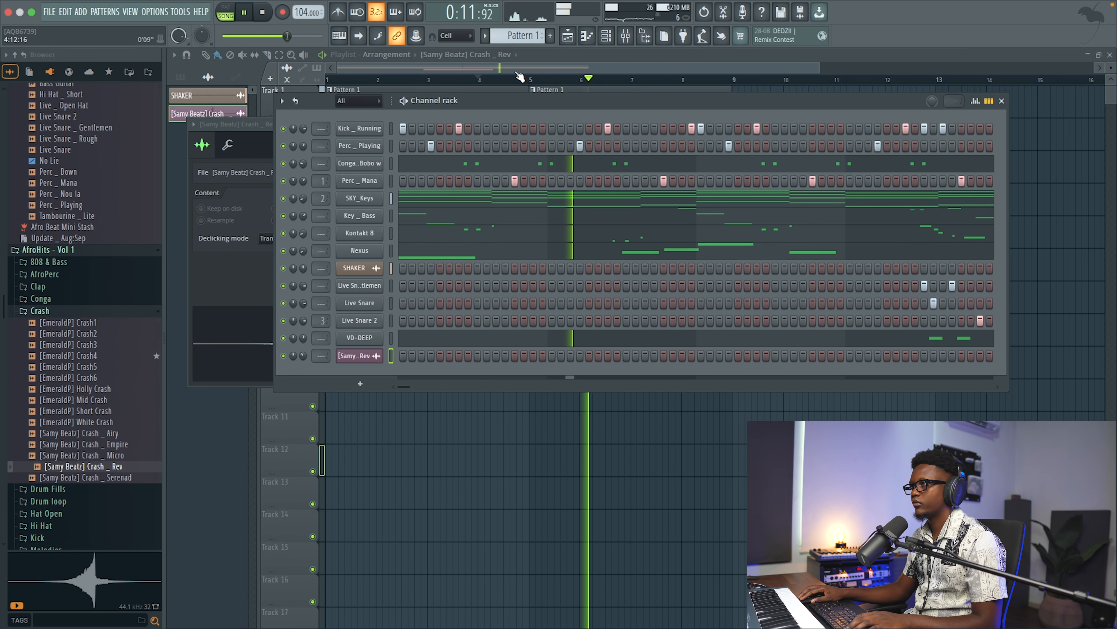
key(F6)
scroll(662, 88, up, 2)
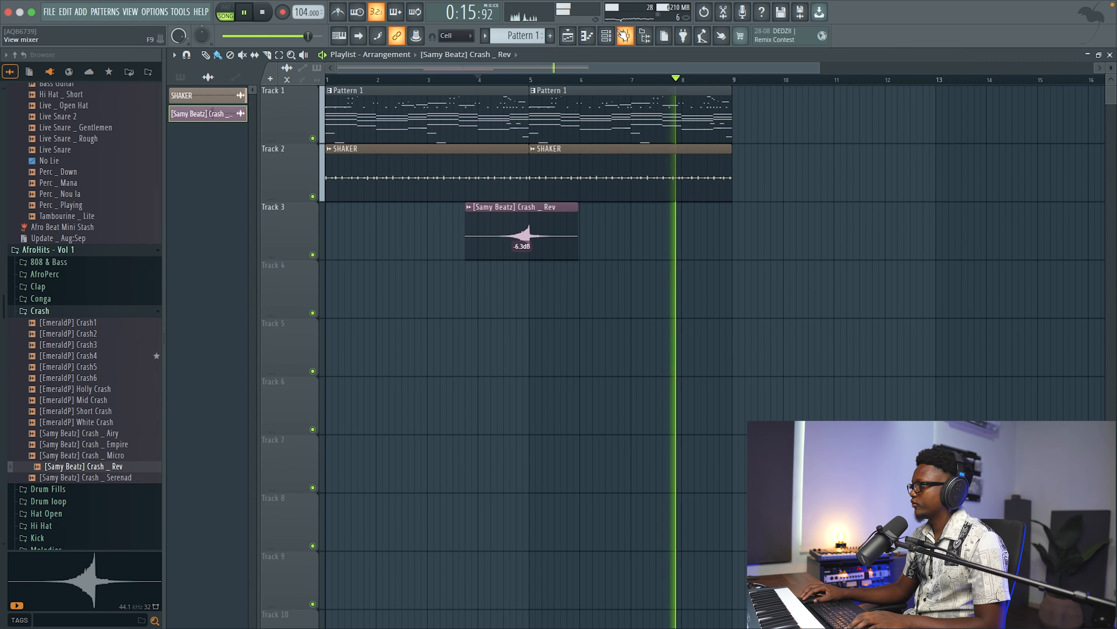
click(615, 38)
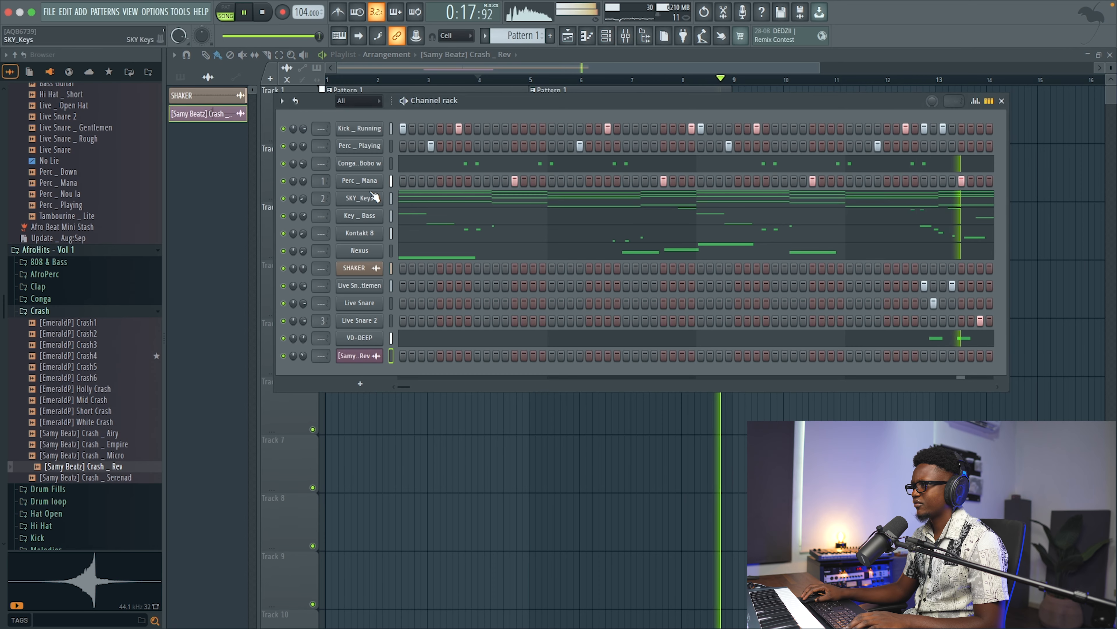
key(space)
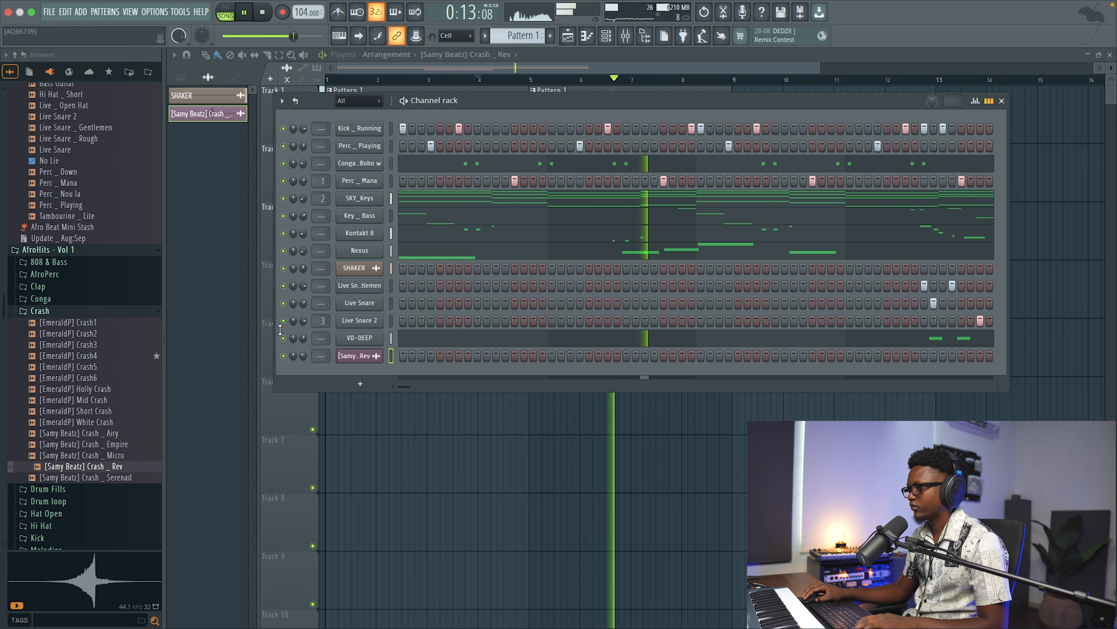
- Stop playback and add a short VD-DEEP note at the very start of Pattern 1
key(space)
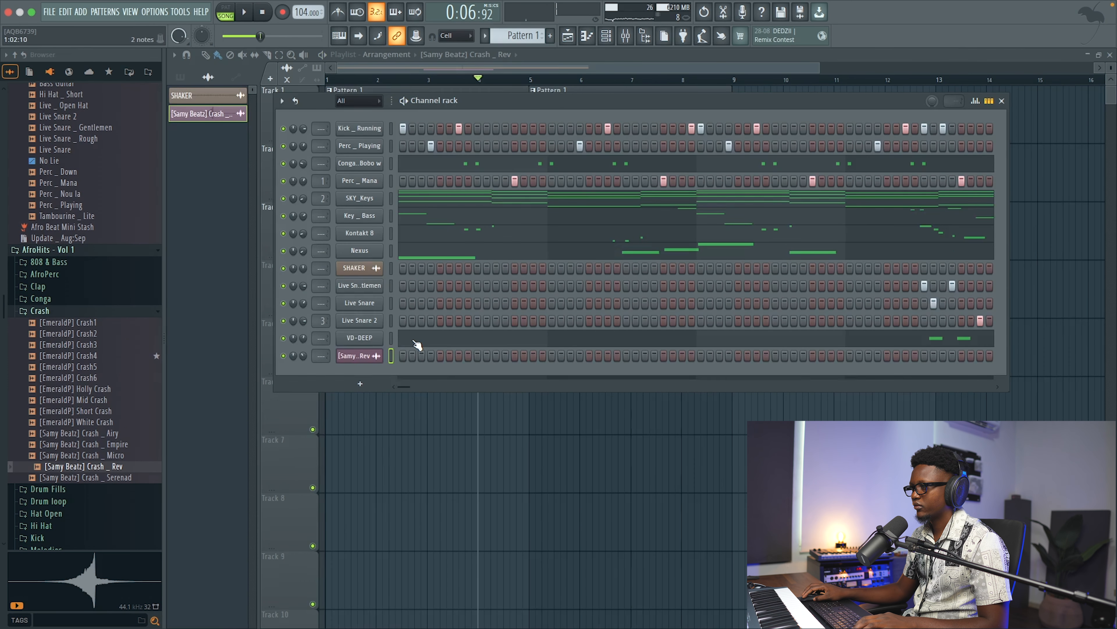
click(417, 345)
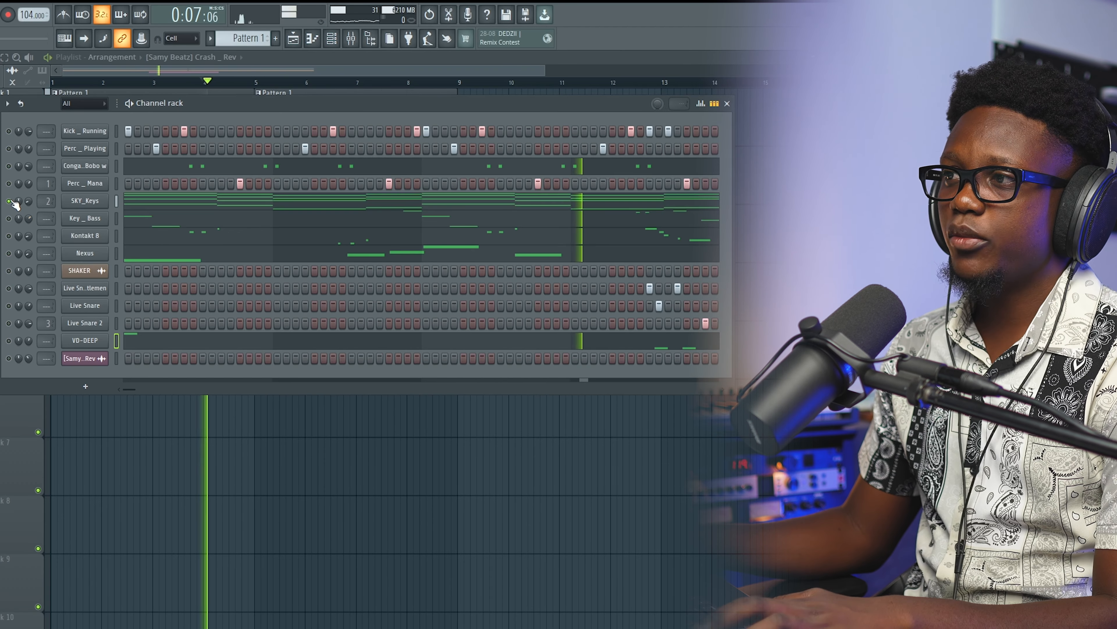
- Audition SKY_Keys soloed and together with Kontakt 8 and Nexus, and re-enable all channels
key(space)
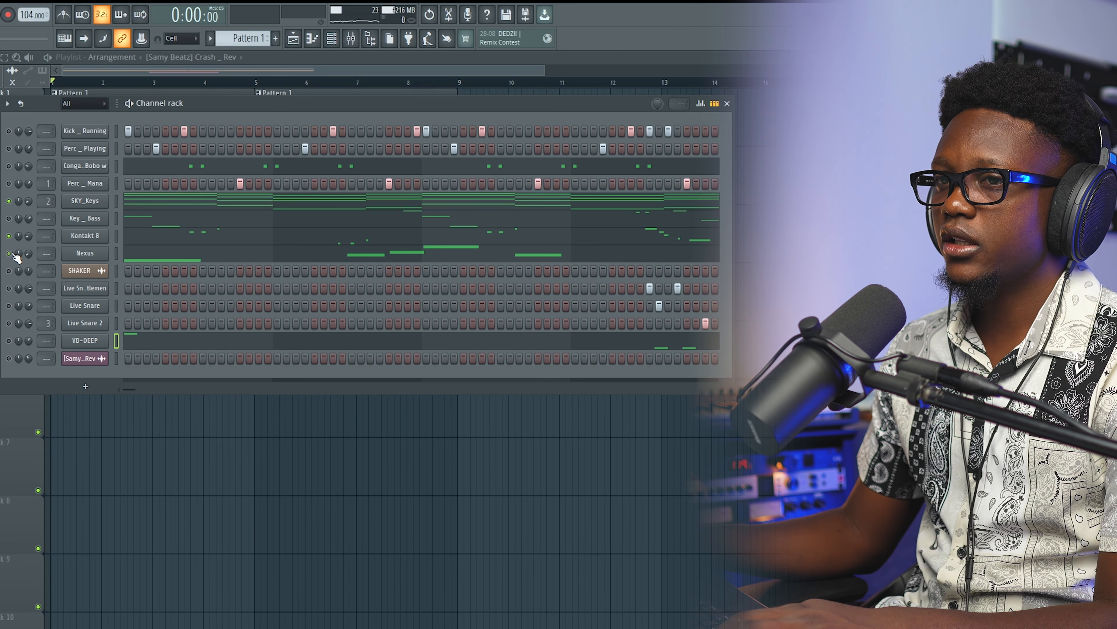
key(space)
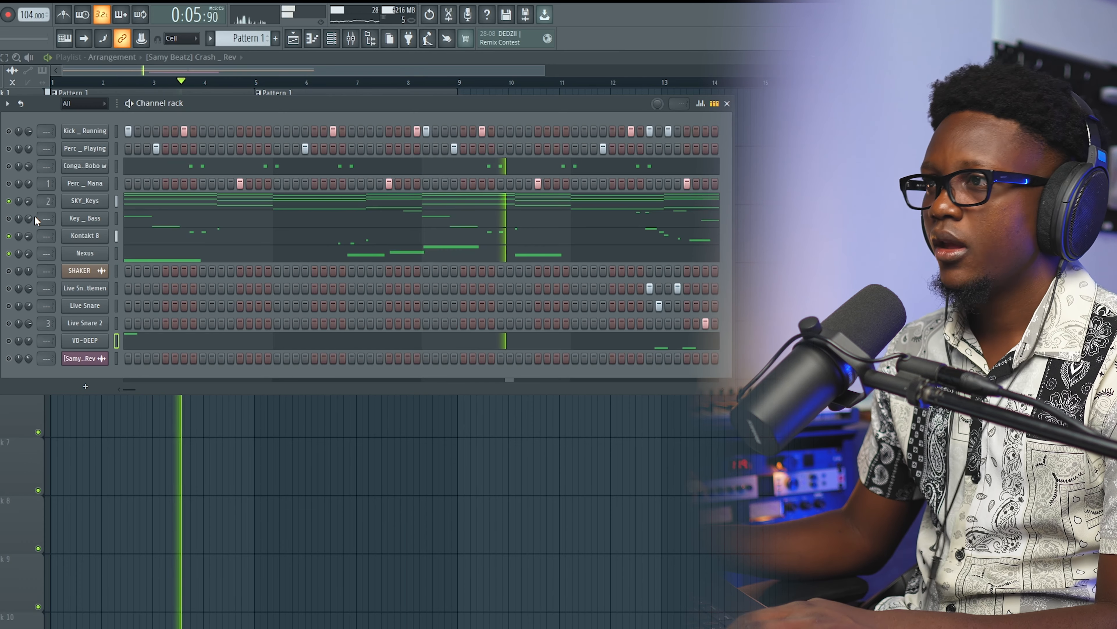
key(space)
right_click(12, 202)
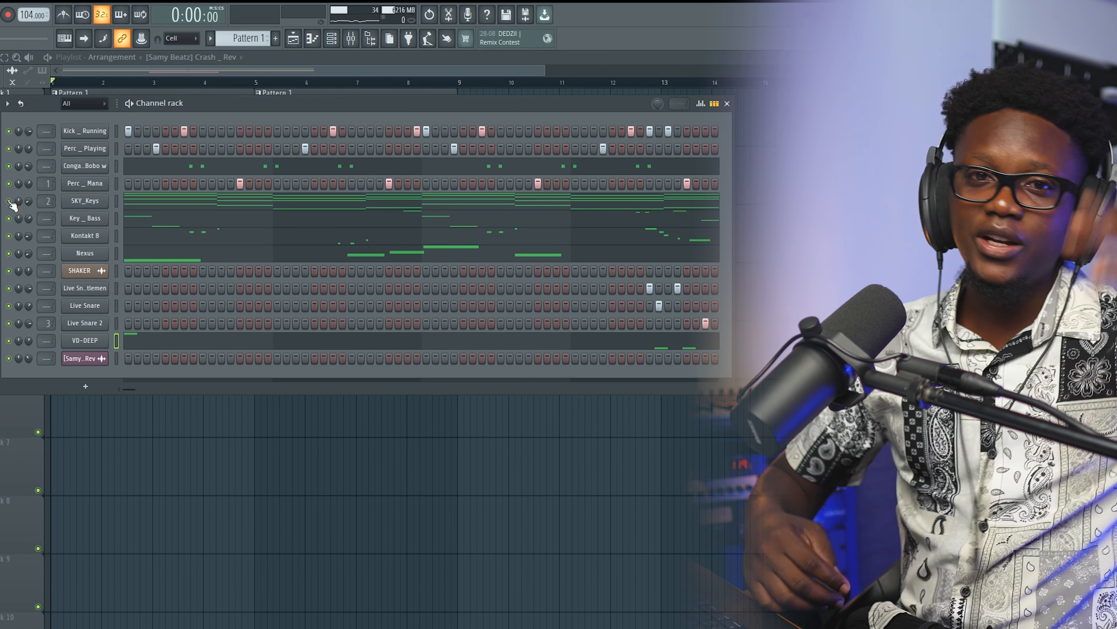
- Play the arrangement with every channel active and hide the channel rack to view the playlist clips
key(space)
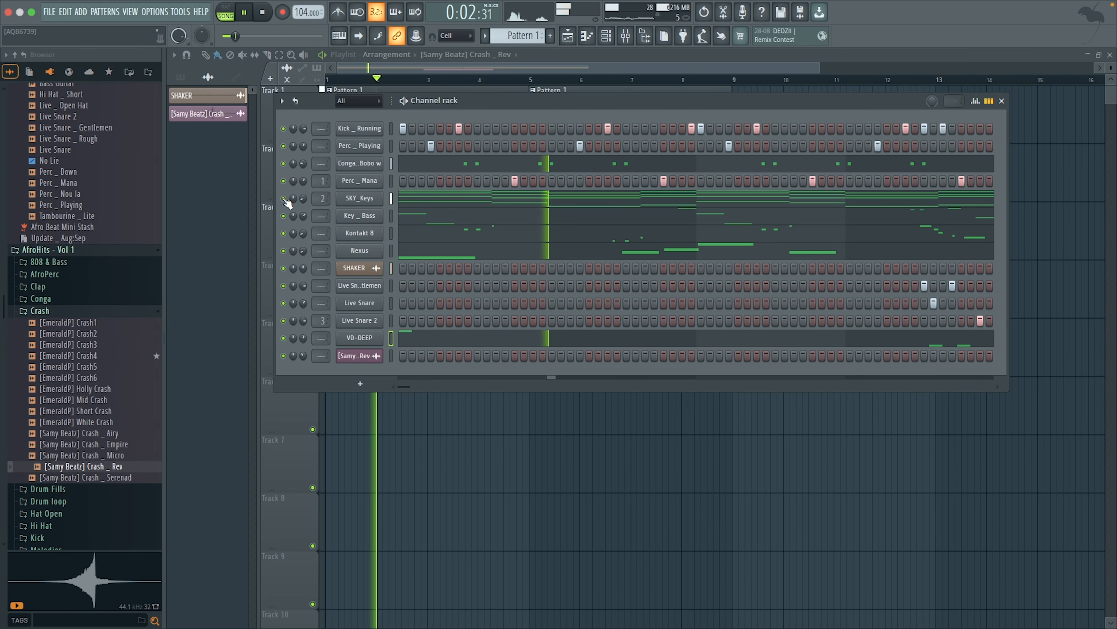
key(F6)
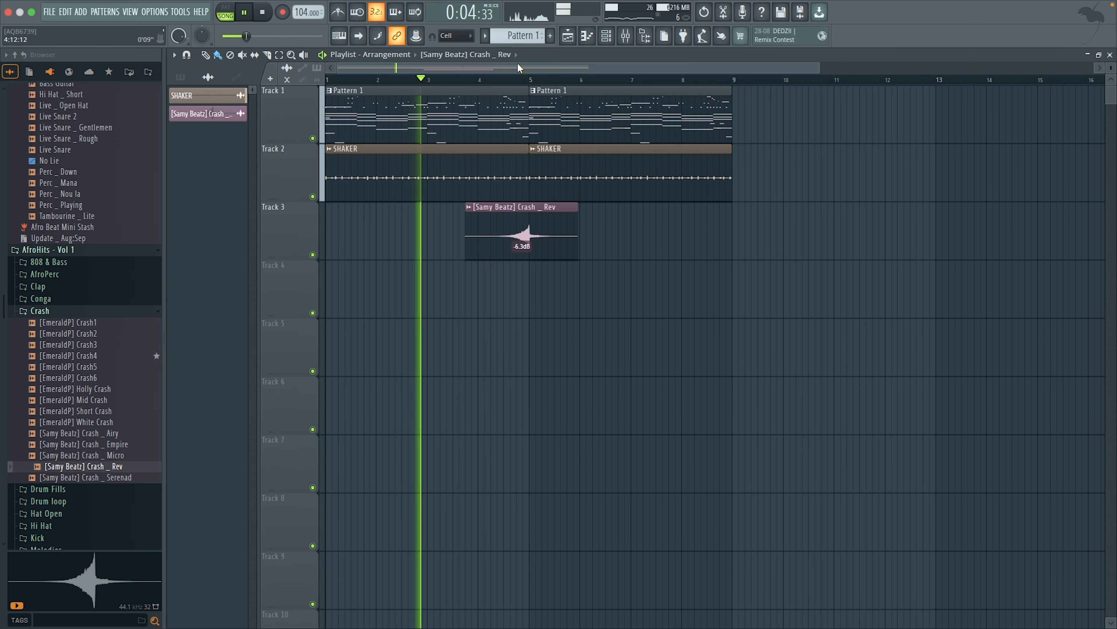